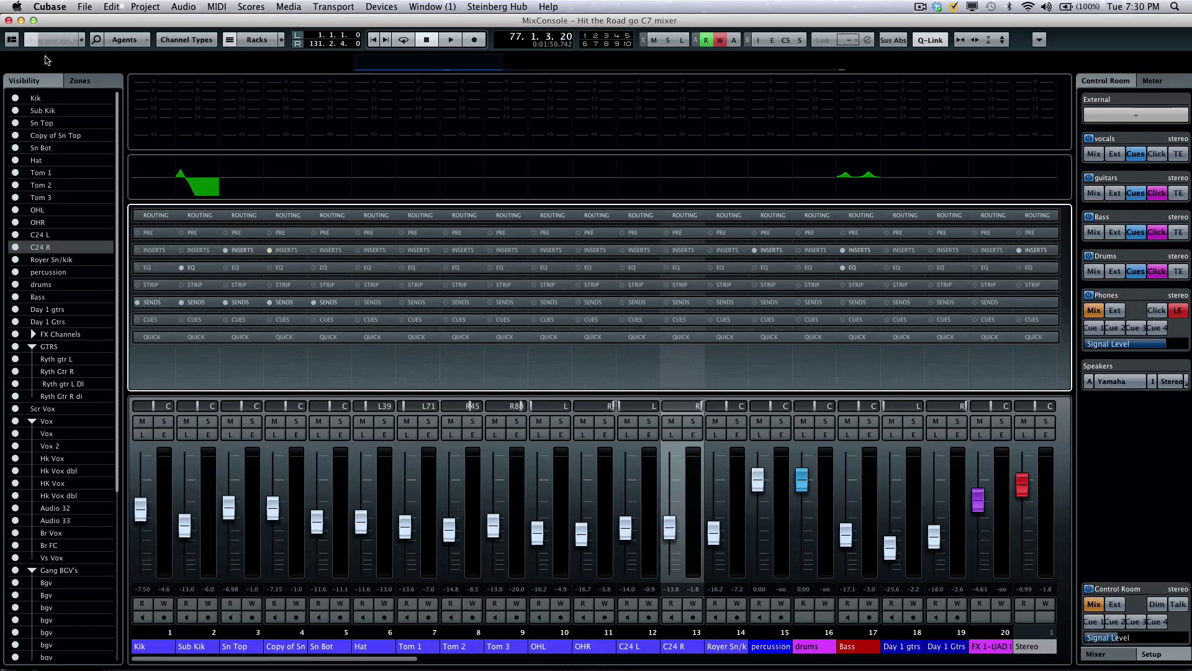
- Hide the Quick Controls, Cue Sends and Sends racks, then show all three again
{"action": "left_click", "coordinate": [10, 41]}
{"action": "left_click", "coordinate": [262, 40]}
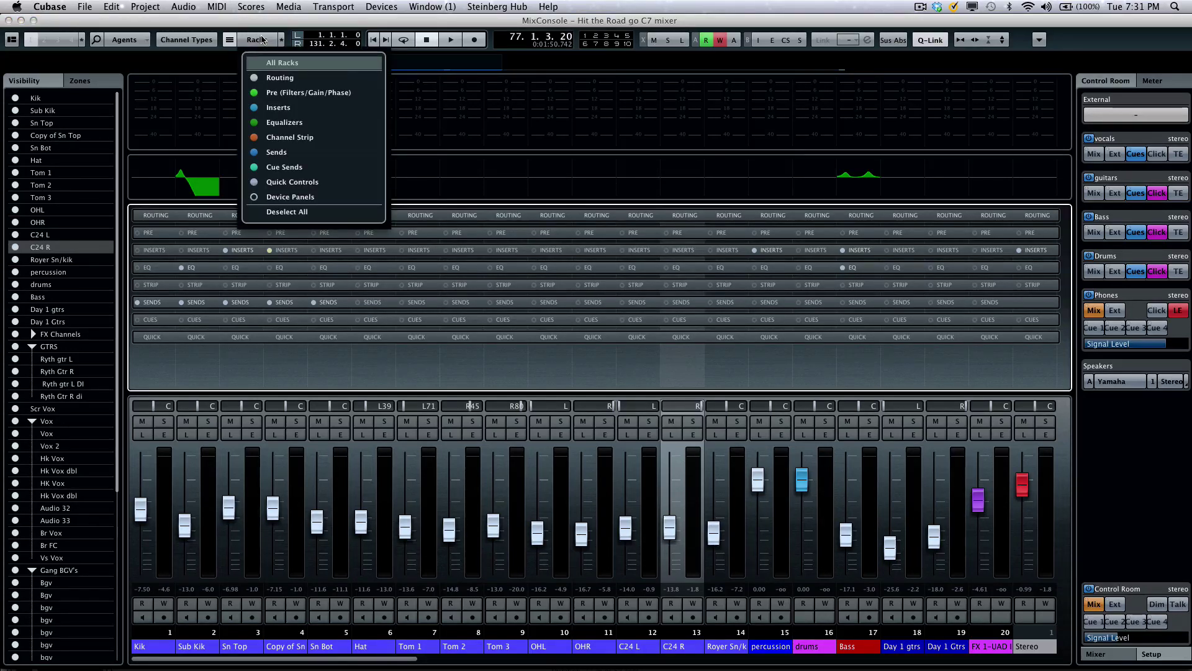
{"action": "left_click", "coordinate": [278, 182]}
{"action": "left_click", "coordinate": [277, 165]}
{"action": "left_click", "coordinate": [277, 152]}
{"action": "left_click", "coordinate": [277, 152]}
{"action": "left_click", "coordinate": [277, 167]}
{"action": "left_click", "coordinate": [276, 182]}
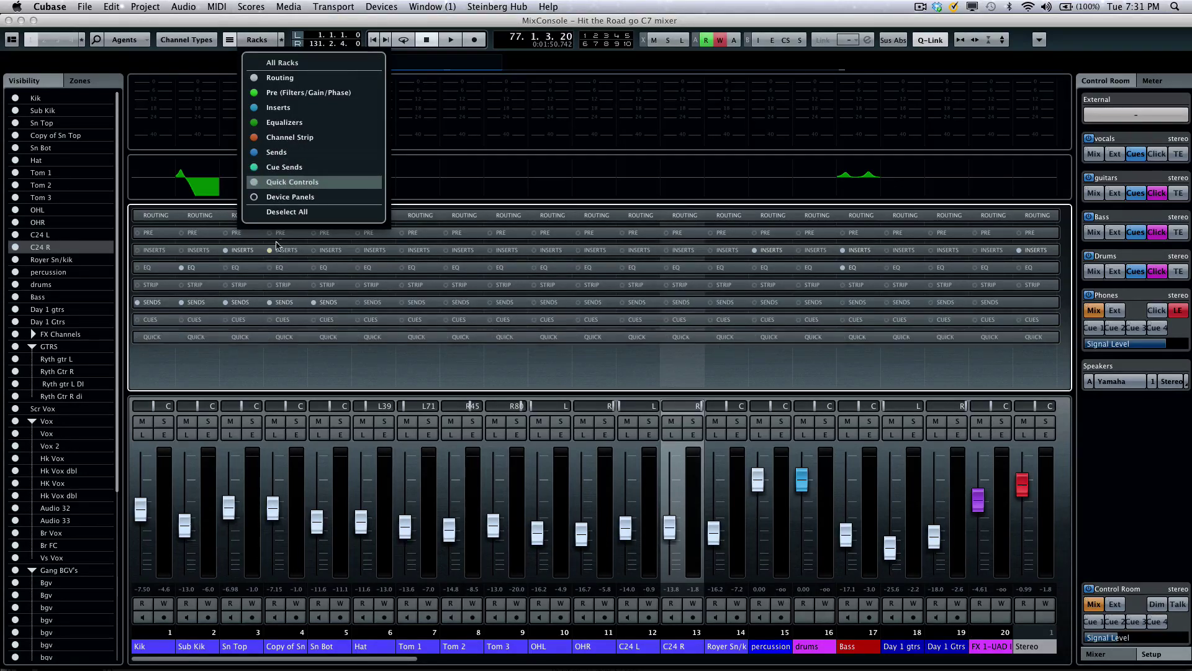
{"action": "left_click", "coordinate": [292, 359]}
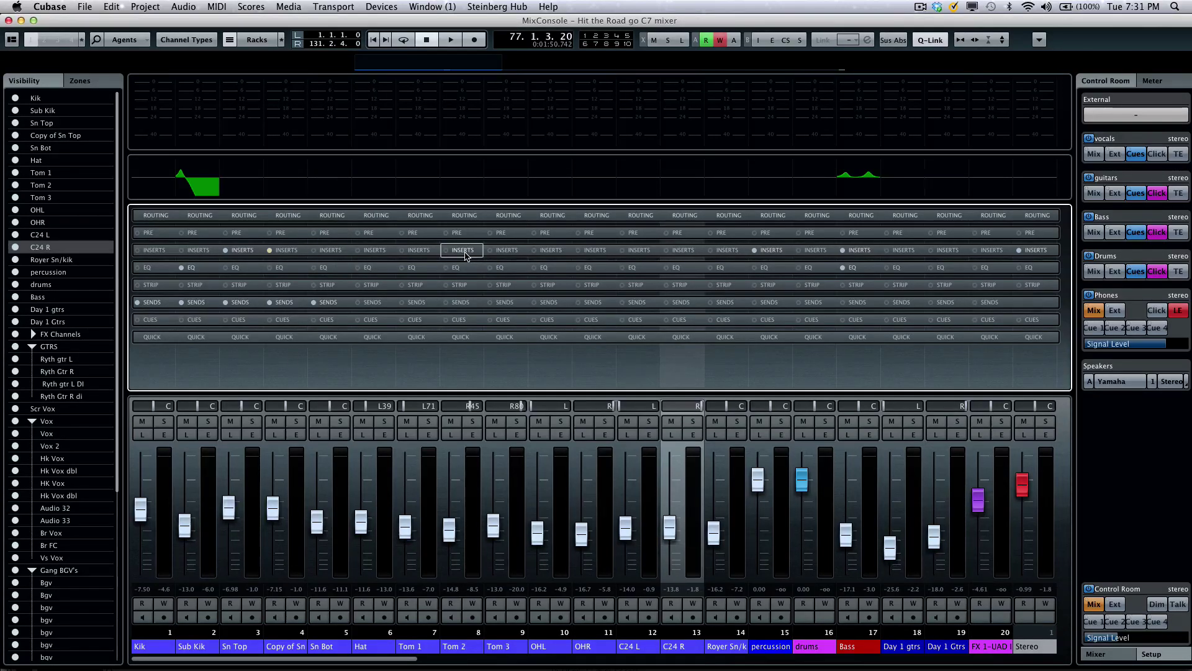
- Make the rack rows taller, then shrink them back to their original height
{"action": "scroll", "coordinate": [465, 254], "scroll_direction": "down", "scroll_amount": 8}
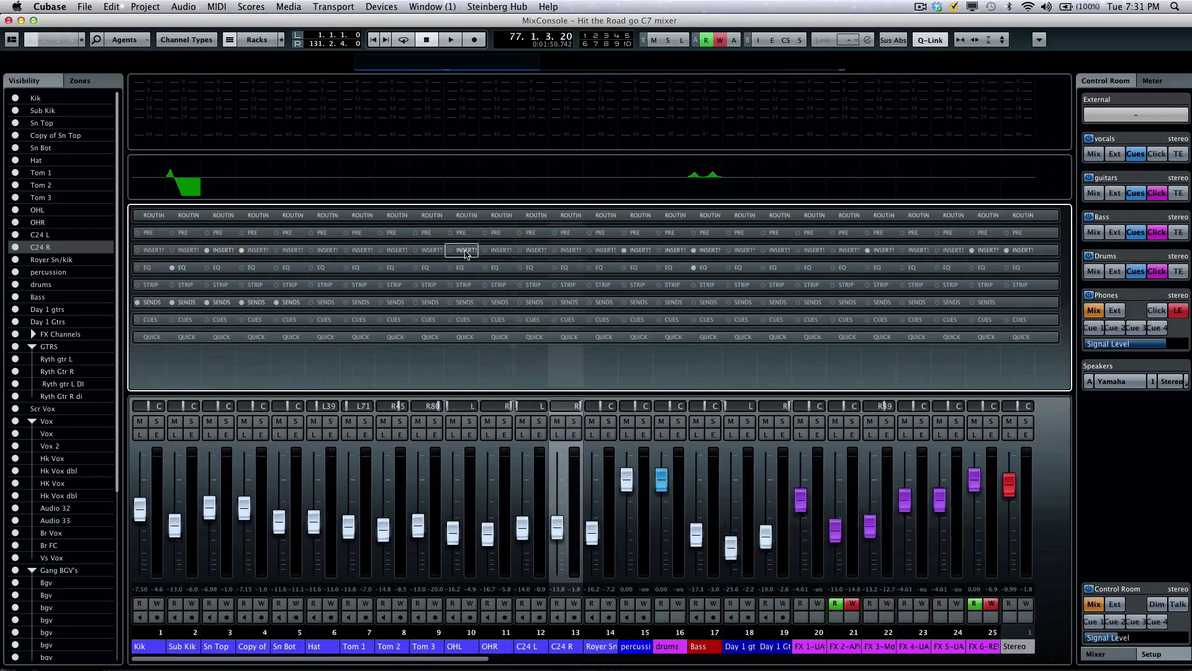
{"action": "scroll", "coordinate": [465, 254], "scroll_direction": "up", "scroll_amount": 6}
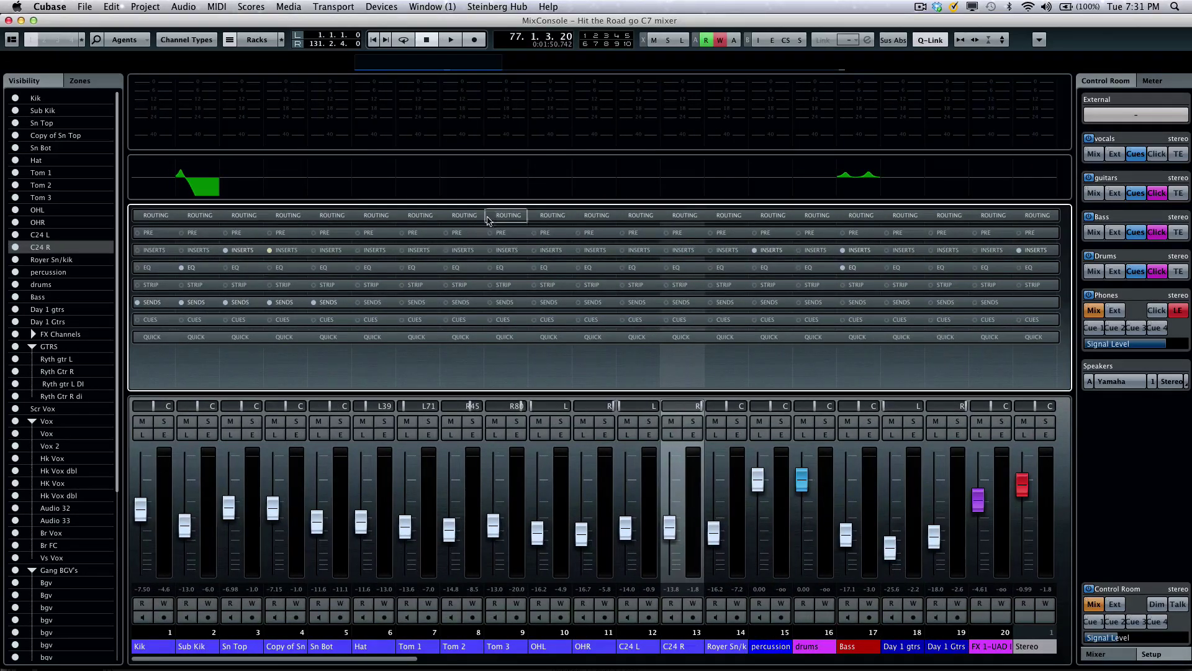
{"action": "left_click", "coordinate": [1002, 41]}
{"action": "left_click", "coordinate": [1002, 41]}
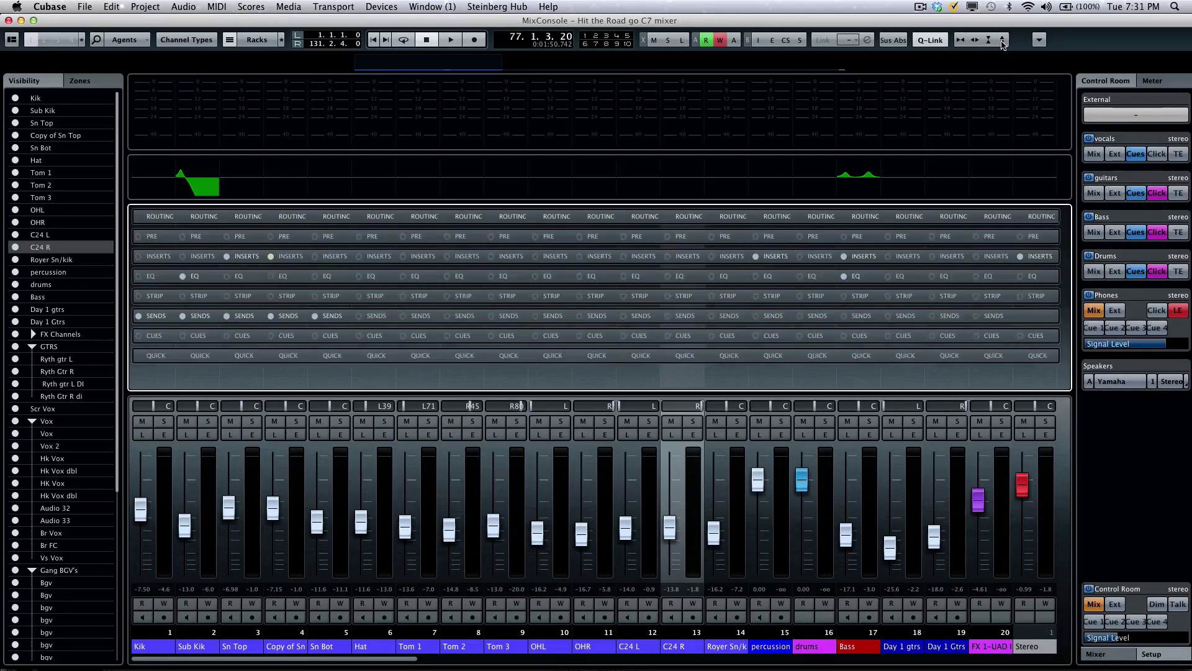
{"action": "left_click", "coordinate": [992, 43]}
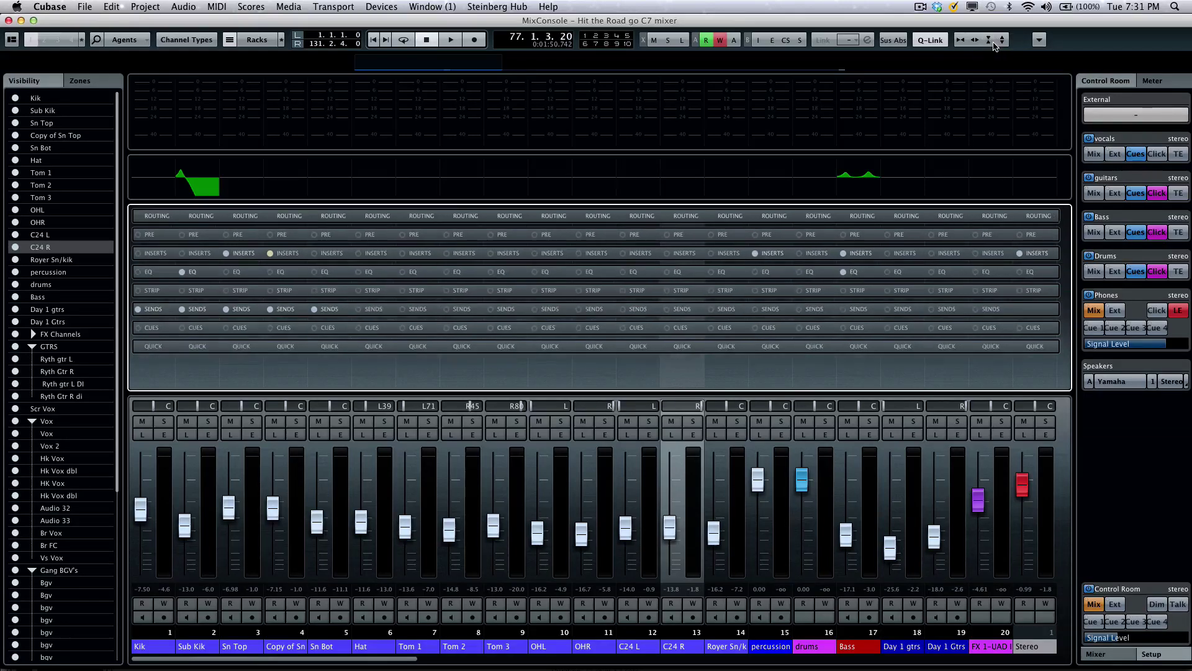
{"action": "left_click", "coordinate": [992, 40]}
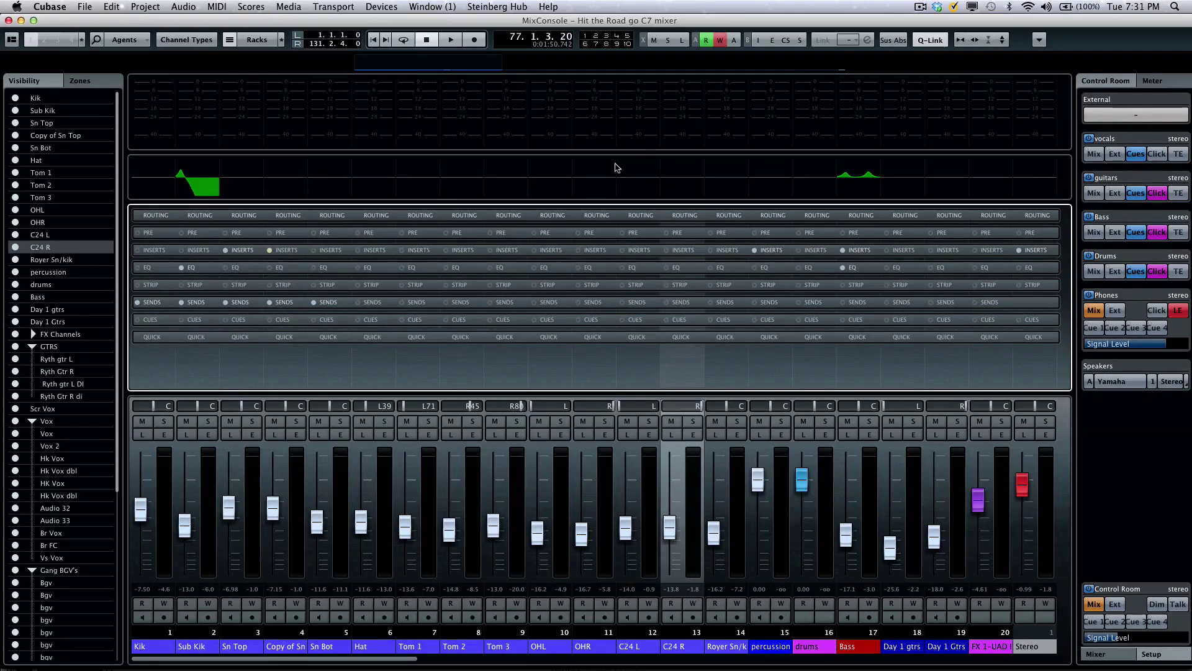
- Toggle between the Routing and Pre racks on channel 4, leaving Routing expanded
{"action": "left_click", "coordinate": [286, 217]}
{"action": "left_click", "coordinate": [285, 217]}
{"action": "left_click", "coordinate": [285, 231]}
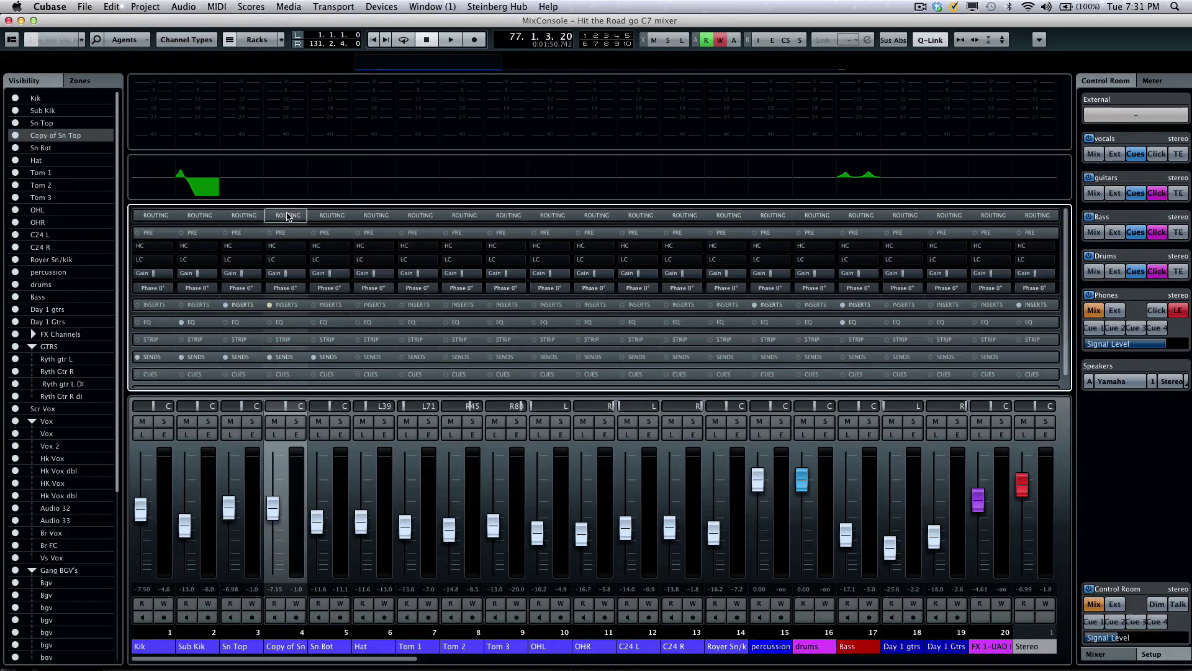
{"action": "left_click", "coordinate": [287, 217]}
{"action": "left_click", "coordinate": [282, 264]}
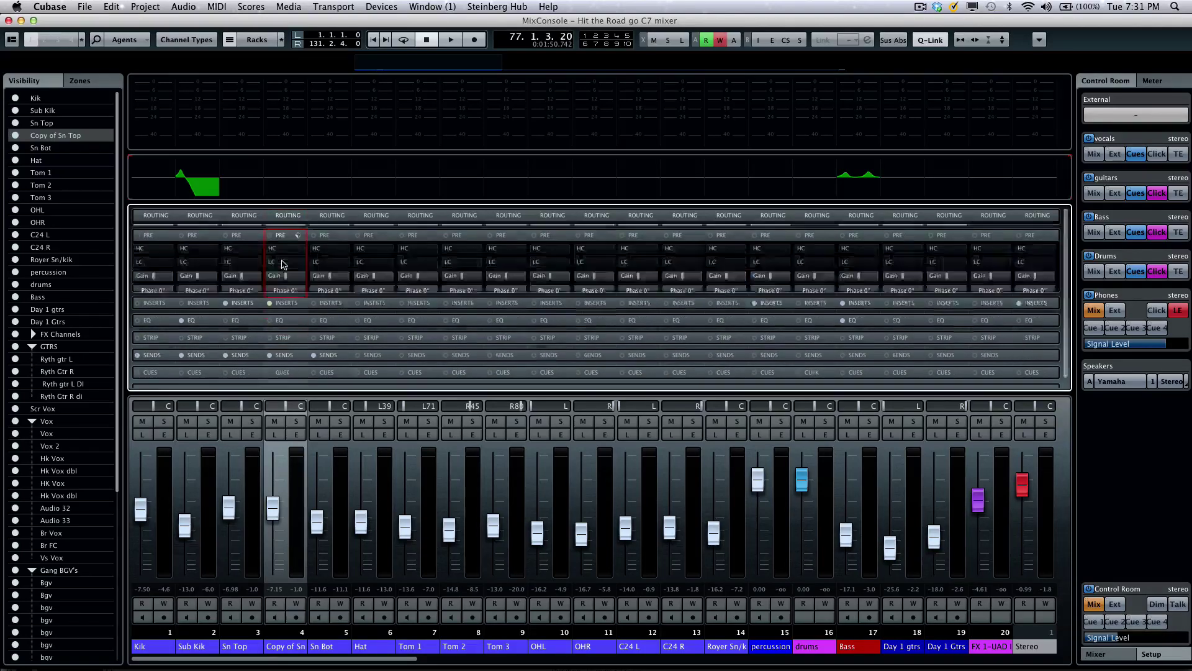
{"action": "left_click", "coordinate": [286, 217]}
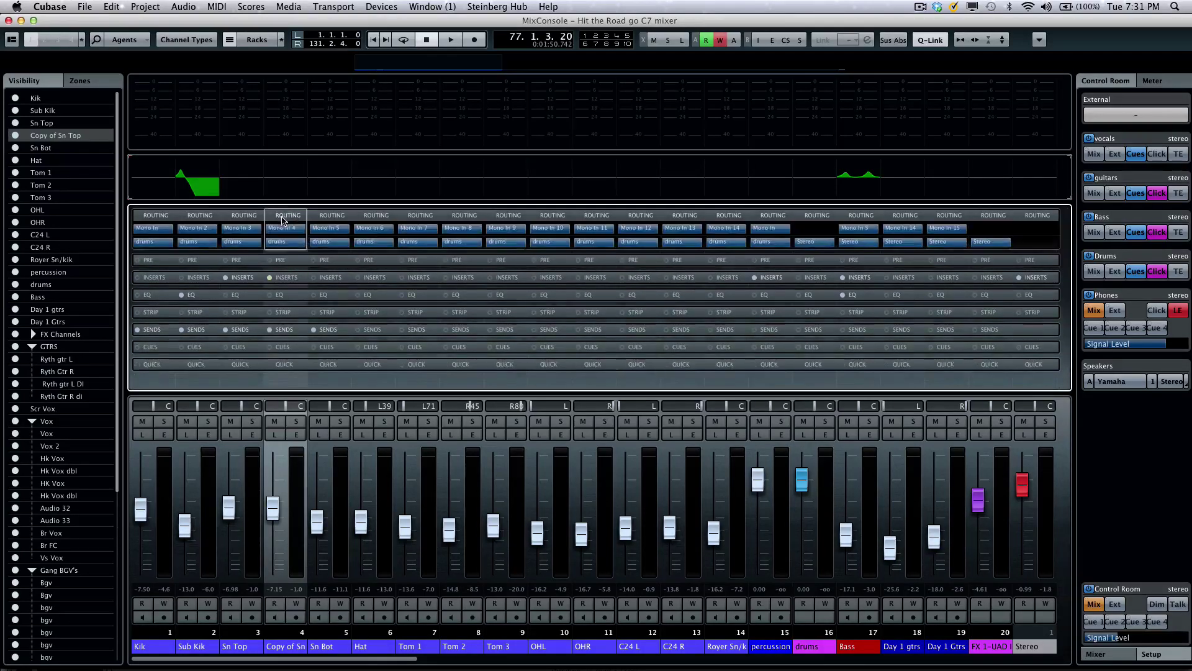
{"action": "left_click", "coordinate": [285, 261]}
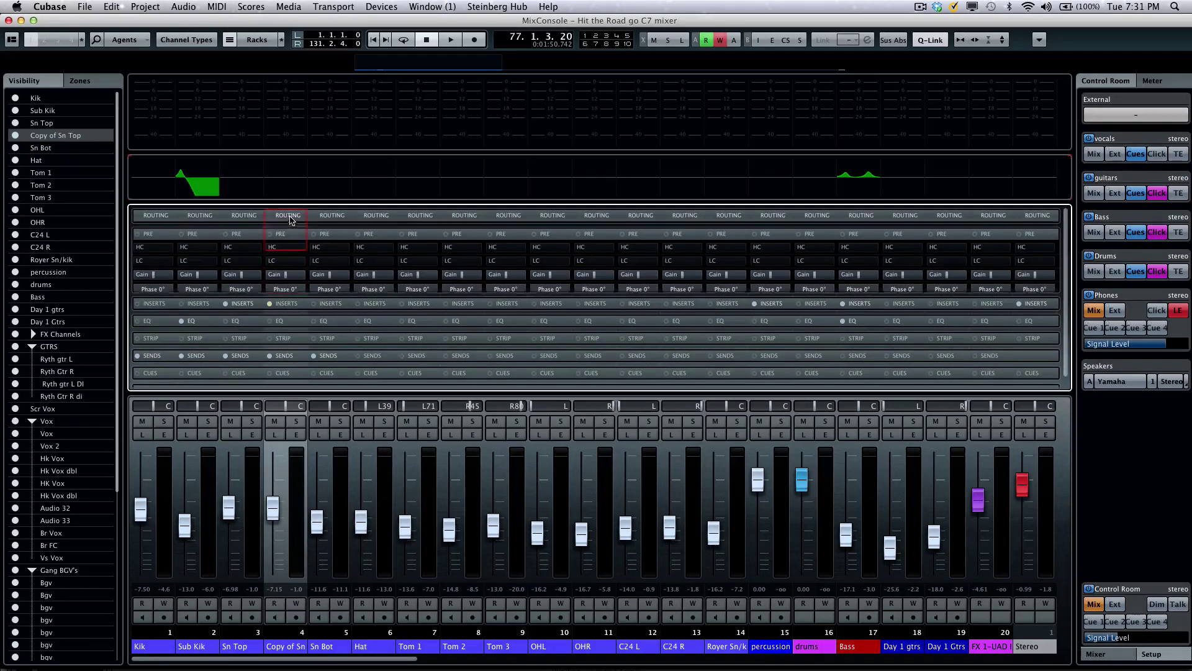
{"action": "left_click", "coordinate": [289, 216]}
{"action": "left_click", "coordinate": [290, 218]}
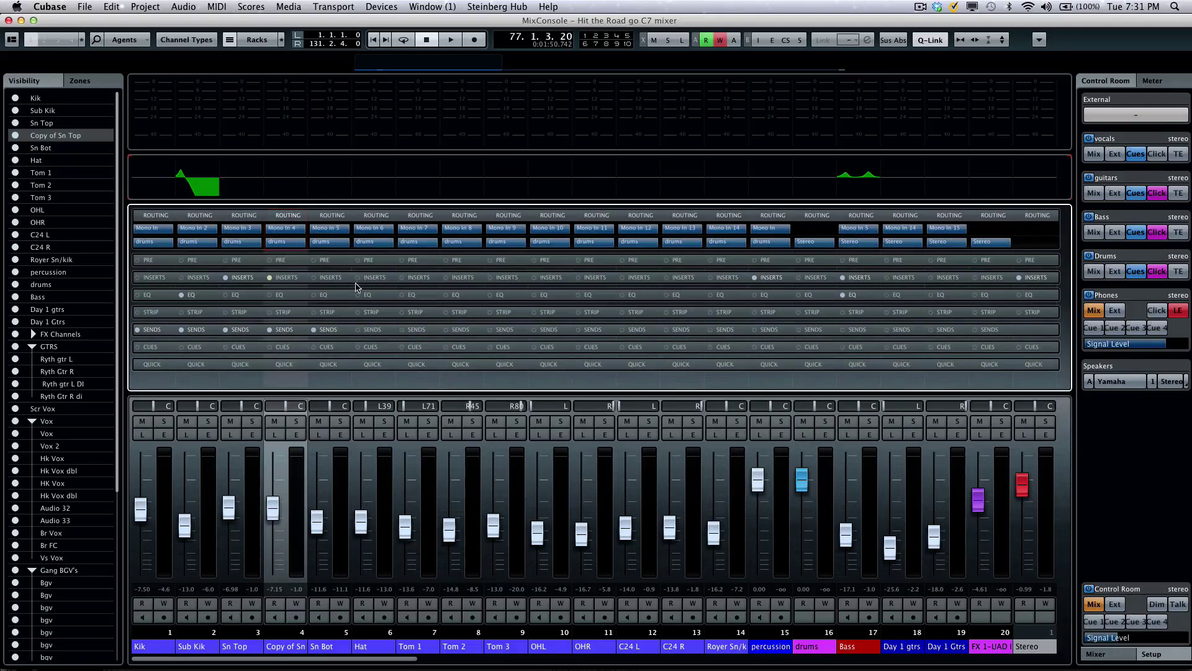
- Expand the Pre and Inserts racks on all channels to inspect their controls
{"action": "left_click", "coordinate": [282, 40]}
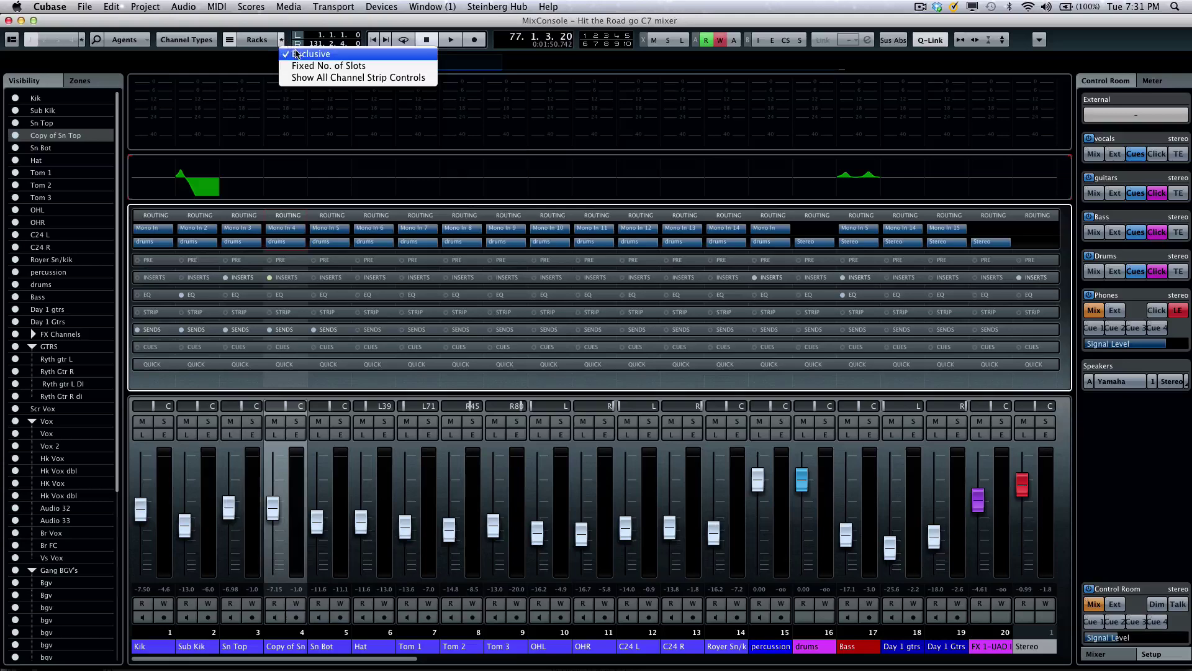
{"action": "left_click", "coordinate": [296, 54]}
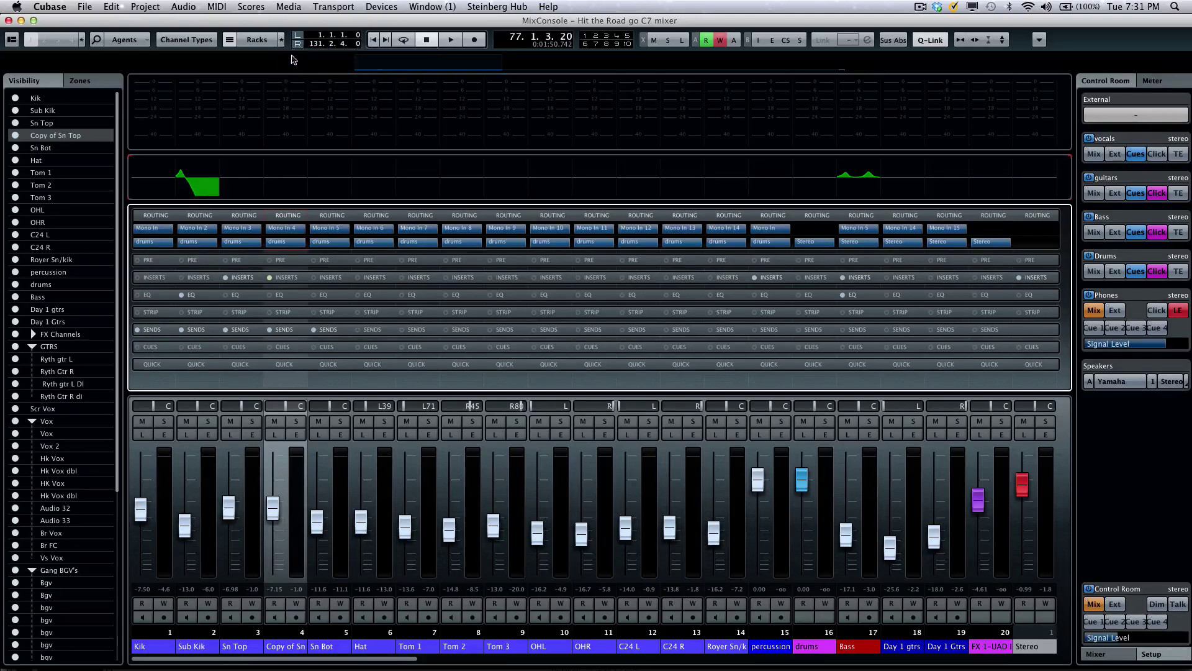
{"action": "left_click", "coordinate": [239, 260]}
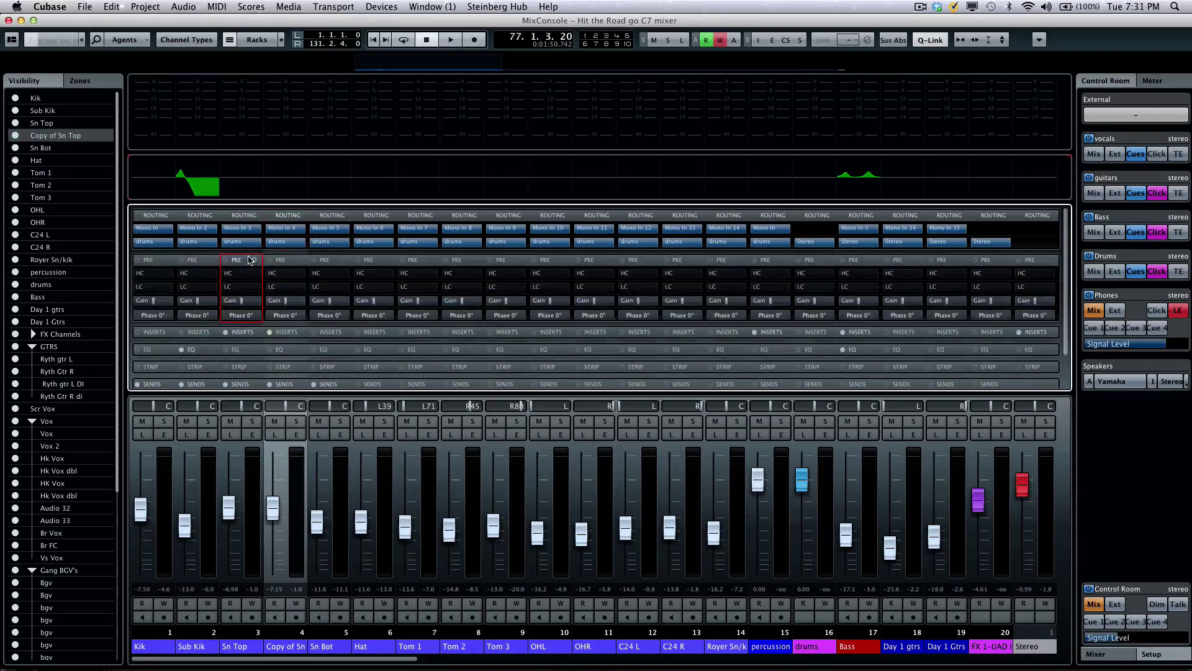
{"action": "left_click", "coordinate": [245, 333]}
{"action": "scroll", "coordinate": [275, 298], "scroll_direction": "down", "scroll_amount": 3}
{"action": "scroll", "coordinate": [277, 295], "scroll_direction": "up", "scroll_amount": 3}
- Collapse the racks back to Routing only and widen the channel strips with H
{"action": "left_click", "coordinate": [281, 41]}
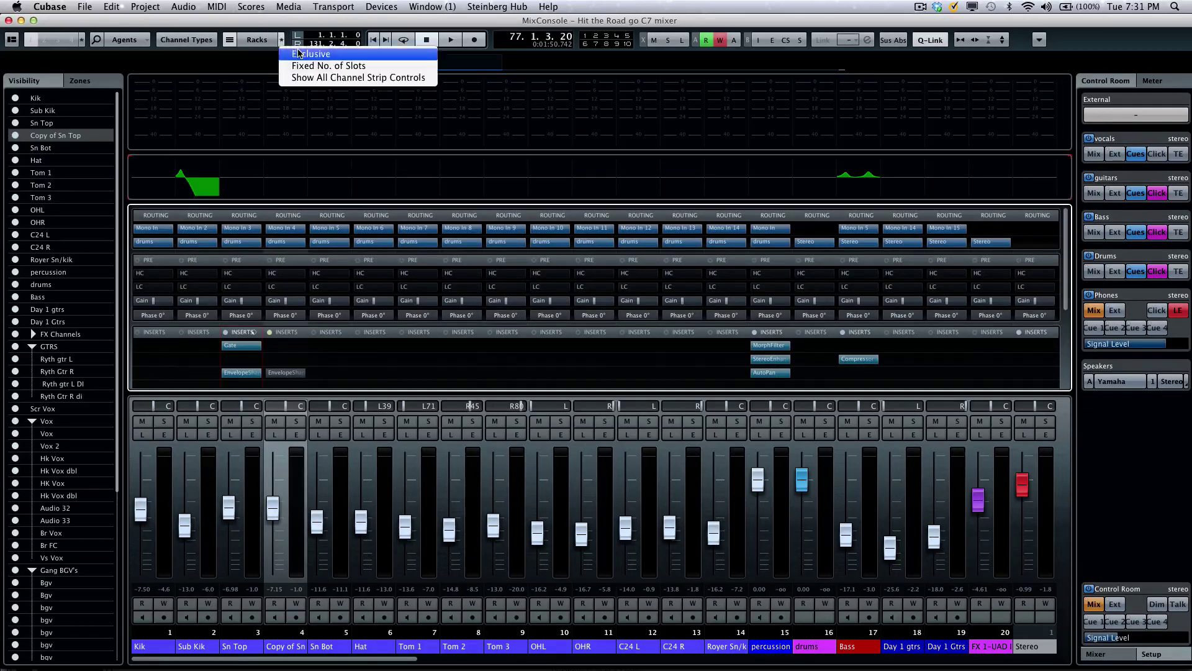
{"action": "left_click", "coordinate": [292, 46]}
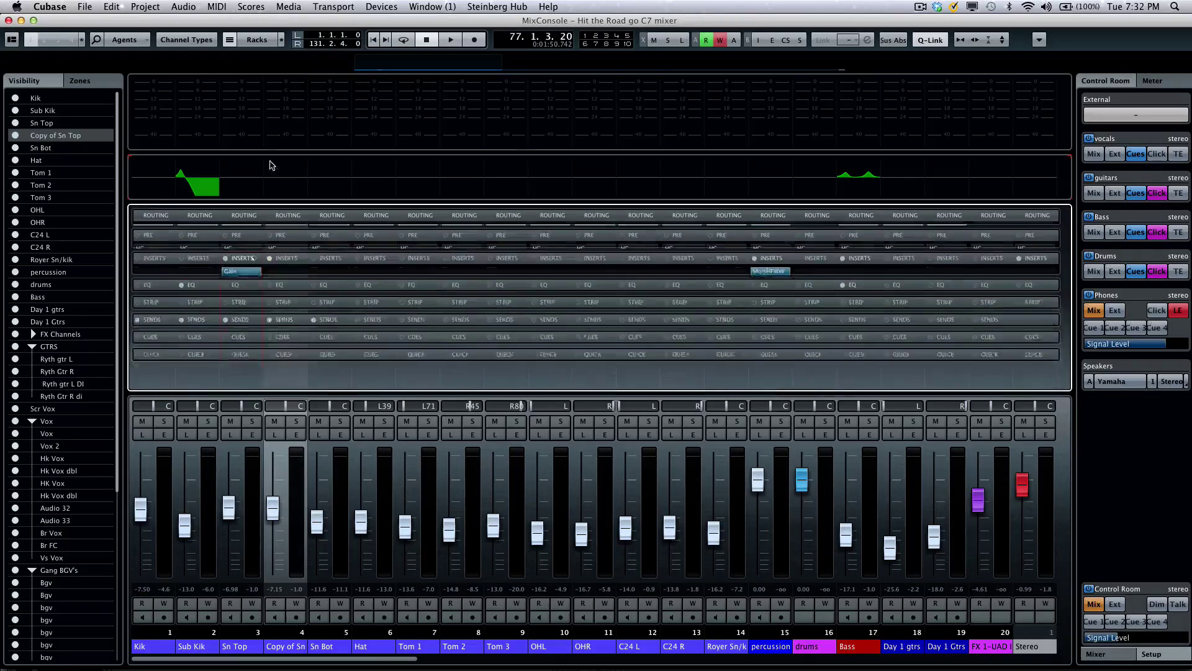
{"action": "left_click", "coordinate": [244, 217]}
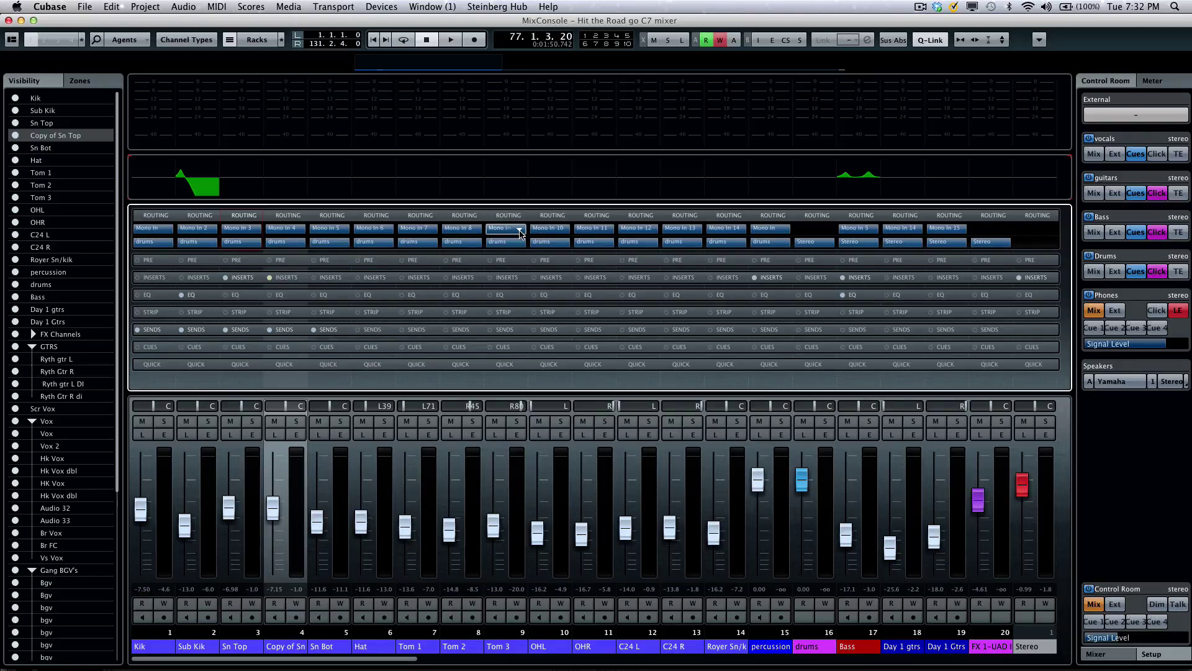
{"action": "key", "text": "h"}
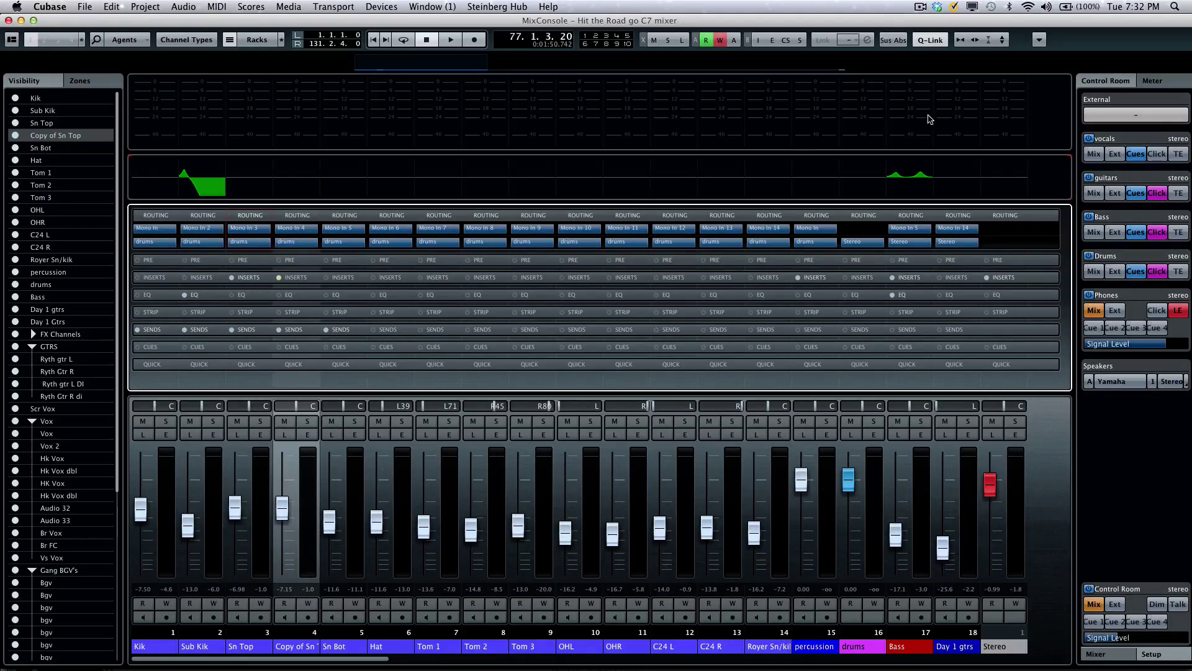
- Select the Kik through percussion channels with Q-Link linked editing enabled
{"action": "left_click", "coordinate": [932, 42]}
{"action": "left_click", "coordinate": [932, 43]}
{"action": "left_click", "coordinate": [932, 43]}
{"action": "left_click", "coordinate": [37, 101]}
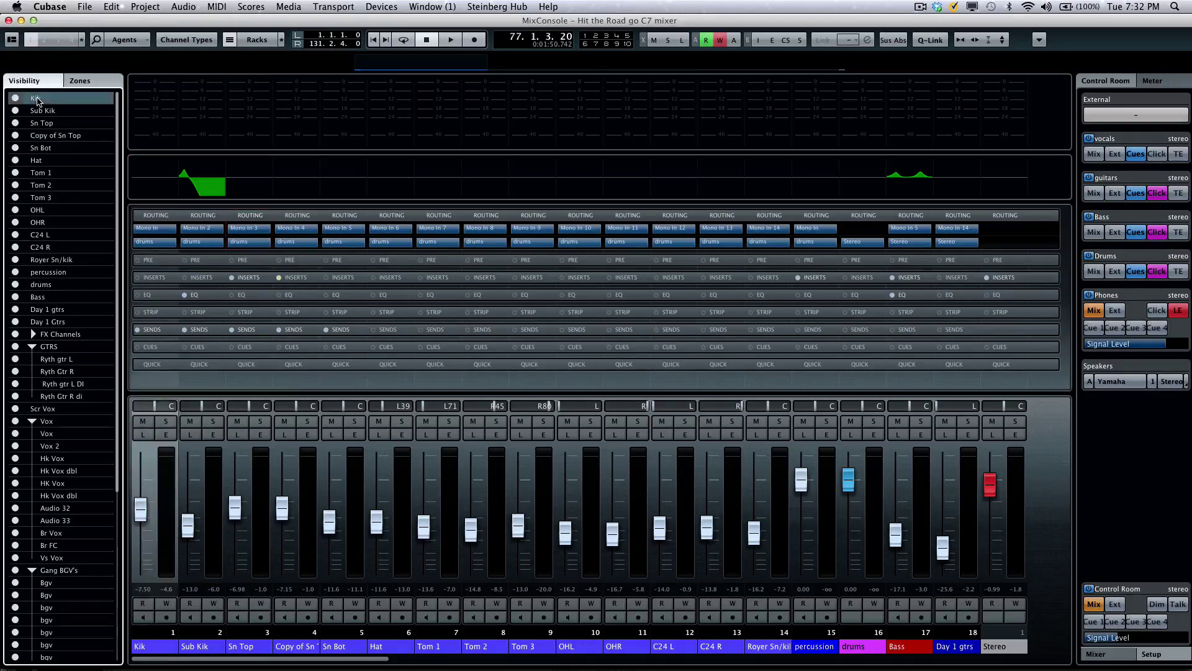
{"action": "left_click", "coordinate": [62, 273], "text": "shift"}
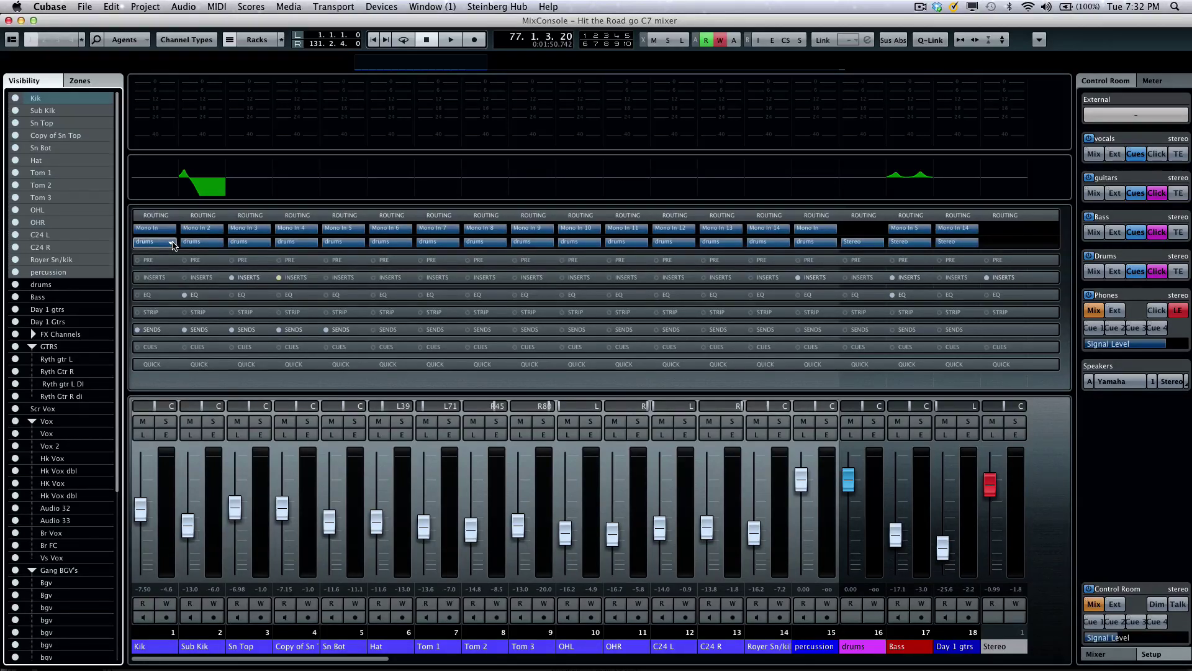
{"action": "key", "text": "shift+alt"}
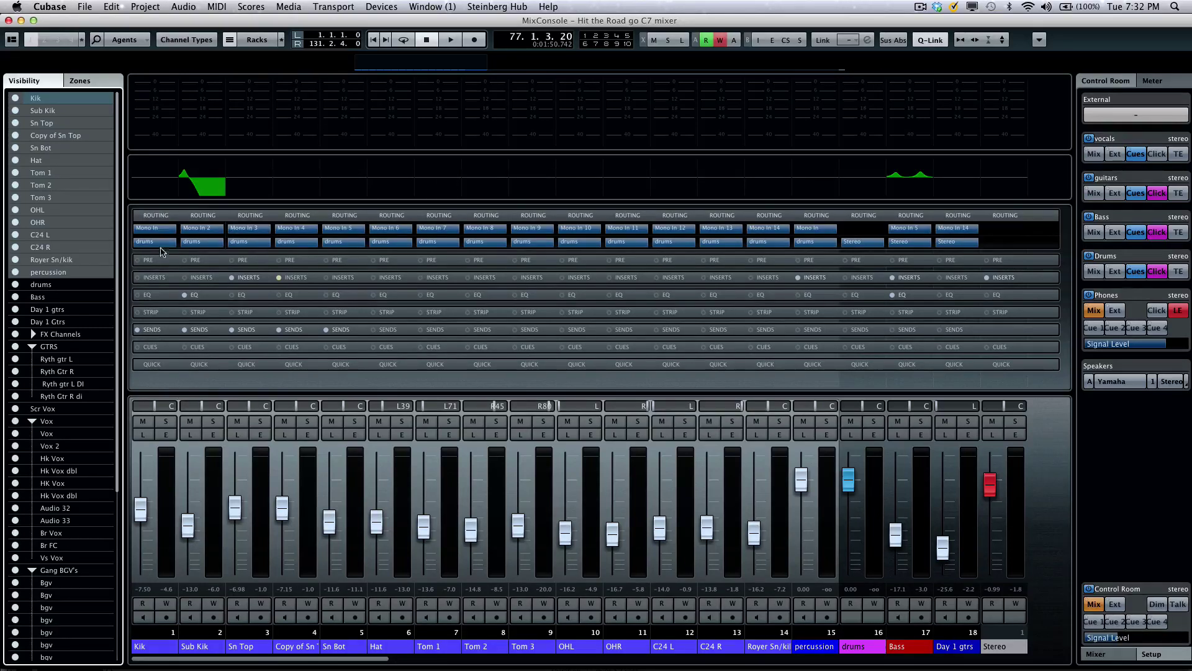
- Route the linked channels' outputs to Stereo and back to the drums group, keeping Mono In inputs
{"action": "left_click", "coordinate": [173, 242]}
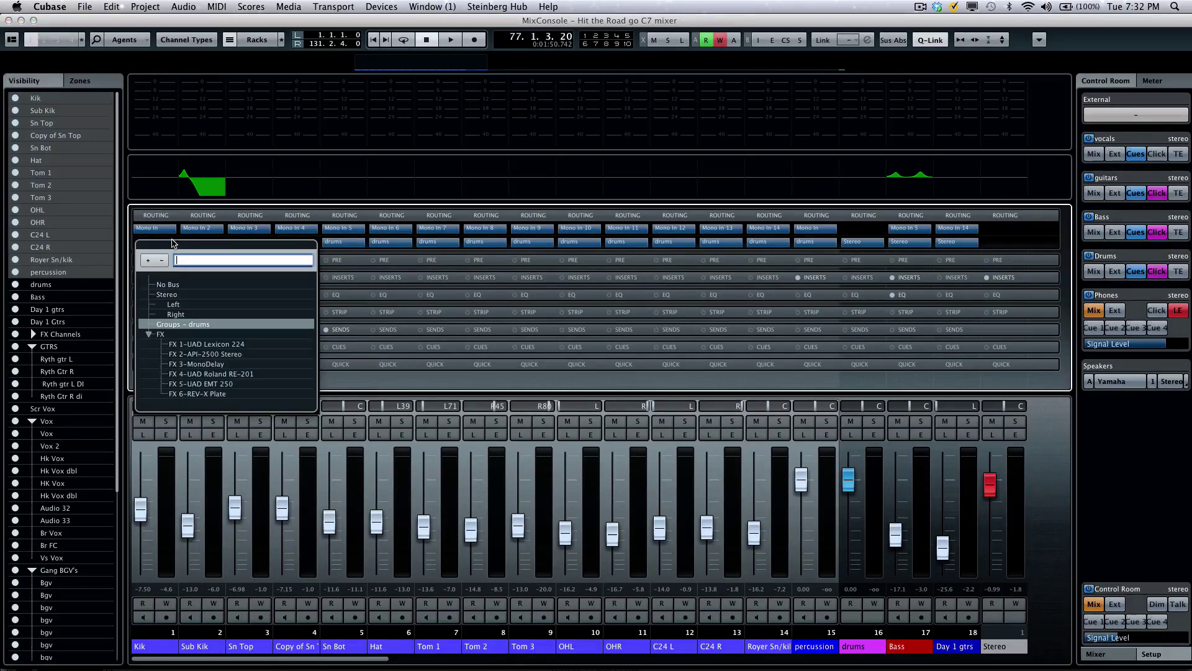
{"action": "left_click", "coordinate": [173, 294]}
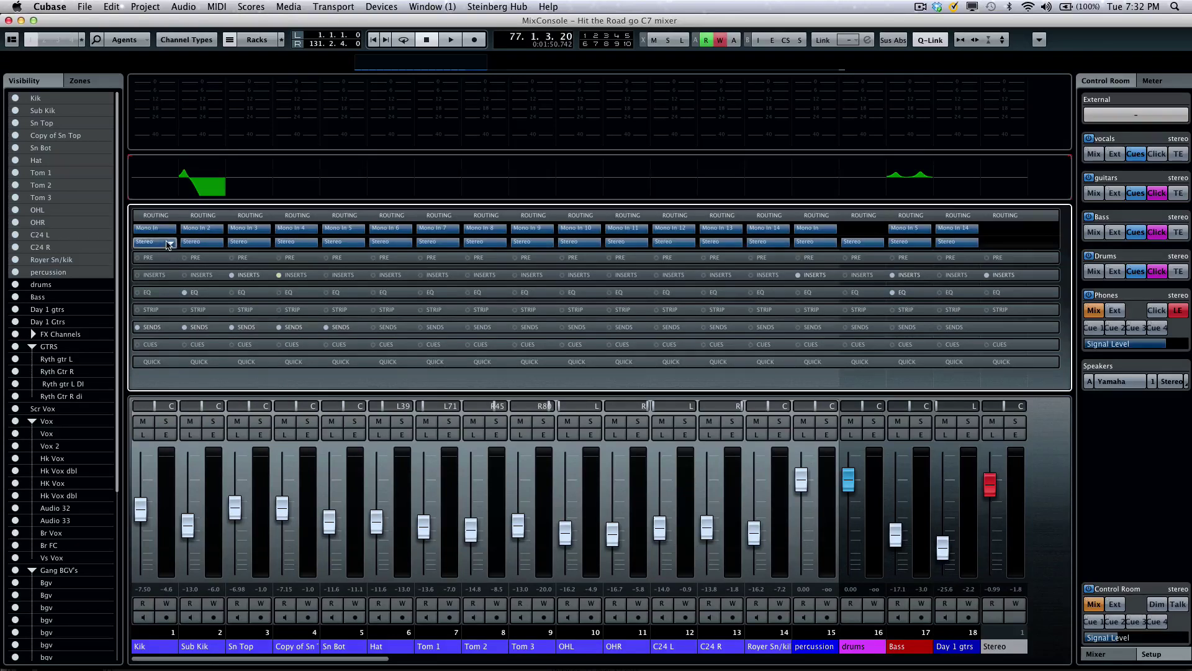
{"action": "left_click", "coordinate": [169, 244]}
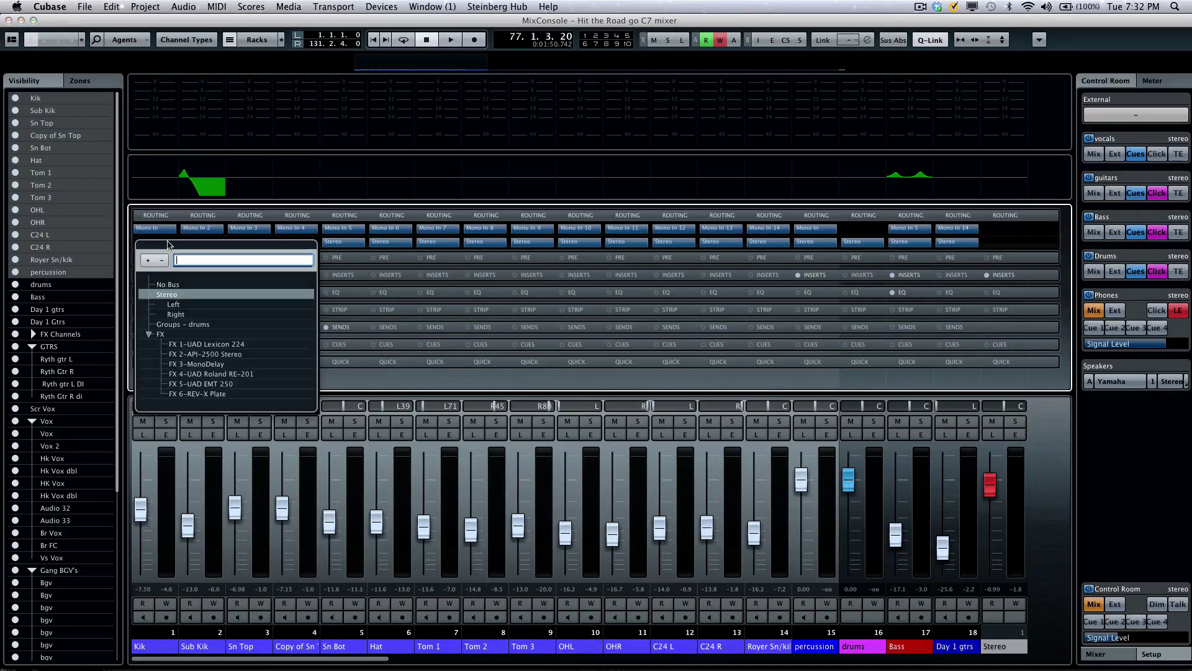
{"action": "left_click", "coordinate": [183, 324]}
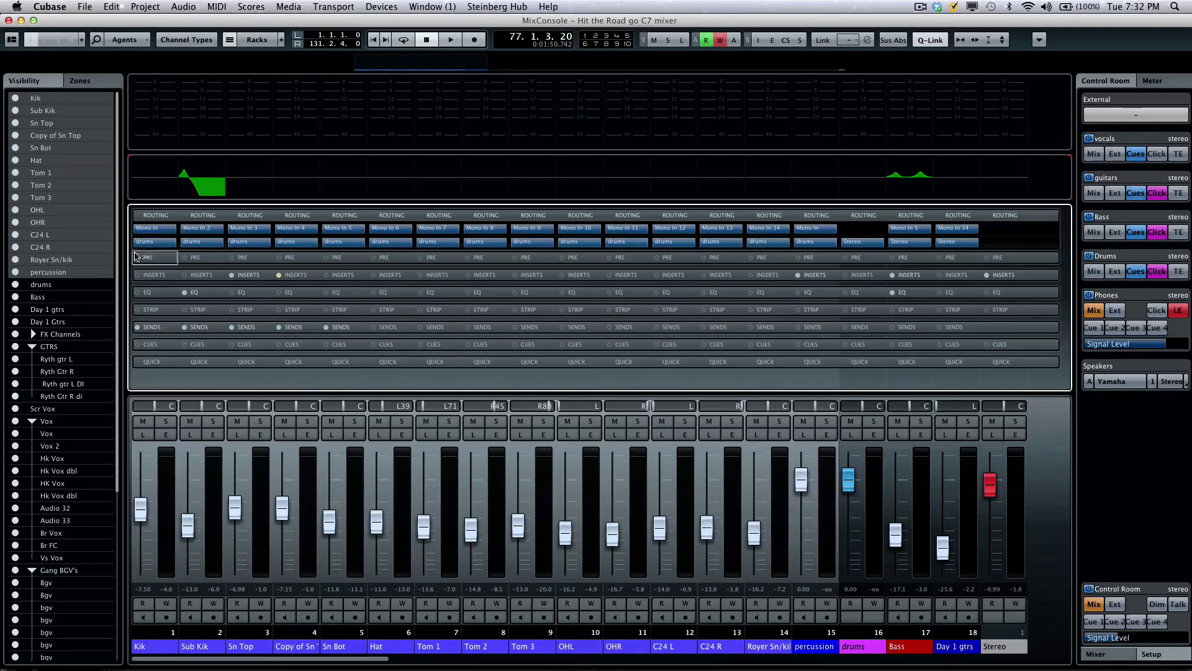
{"action": "left_click", "coordinate": [172, 230]}
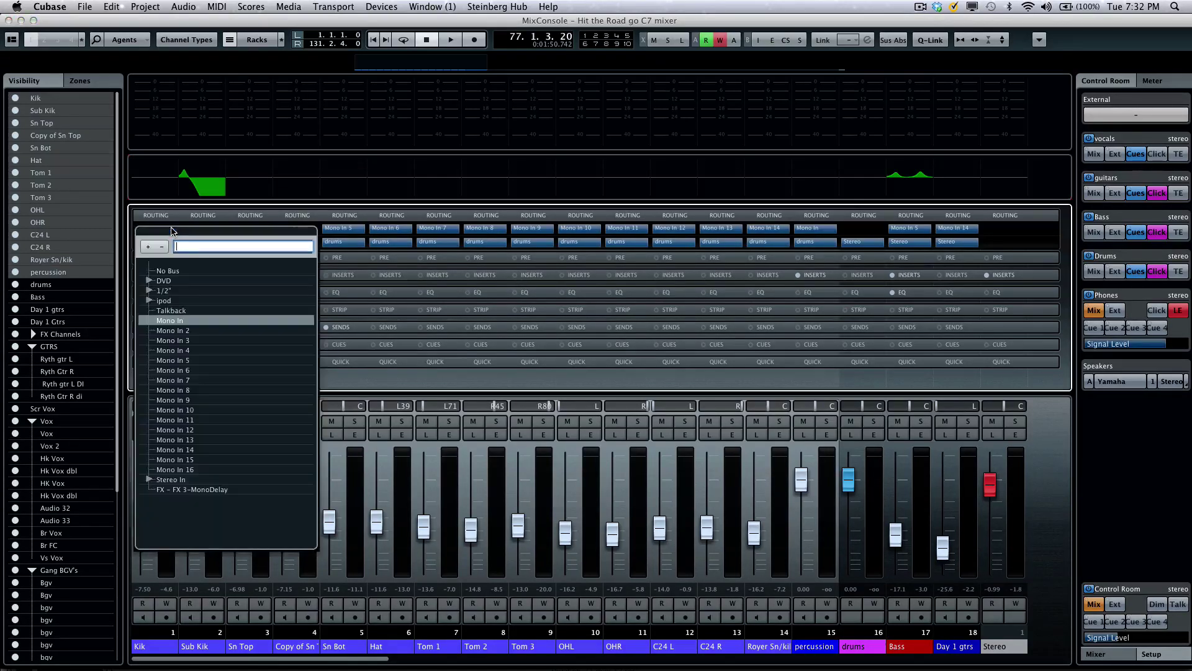
{"action": "left_click", "coordinate": [180, 321]}
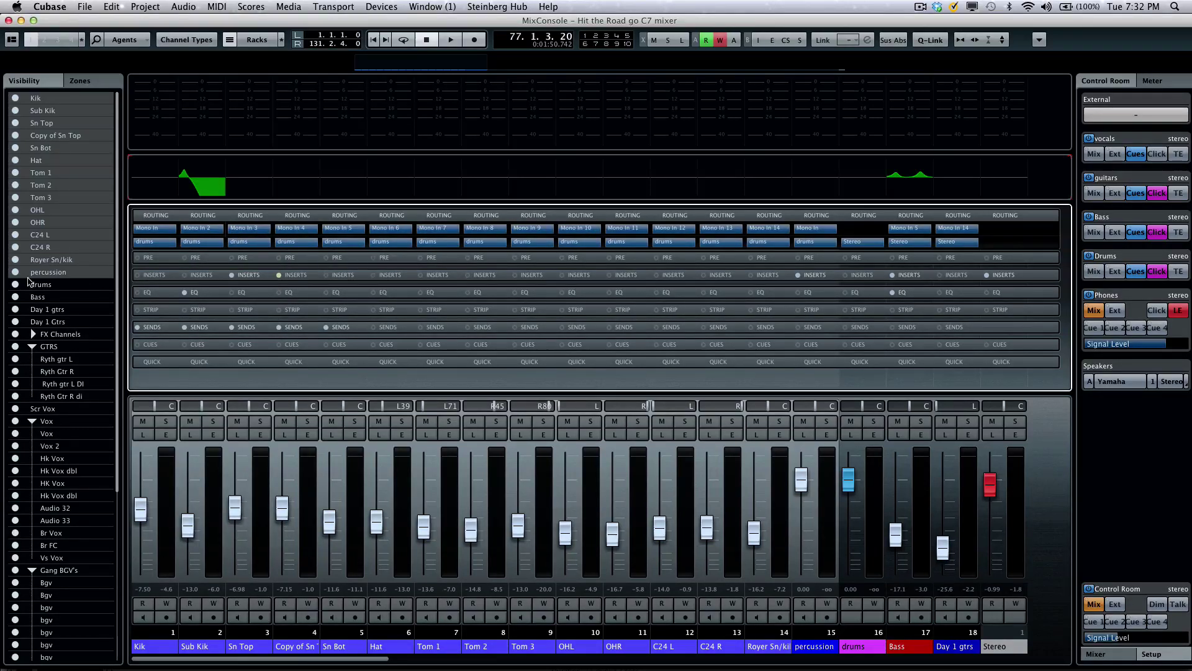
- Flip channel 5's phase to 180° and back, then collapse Pre and expand Inserts
{"action": "left_click", "coordinate": [204, 257]}
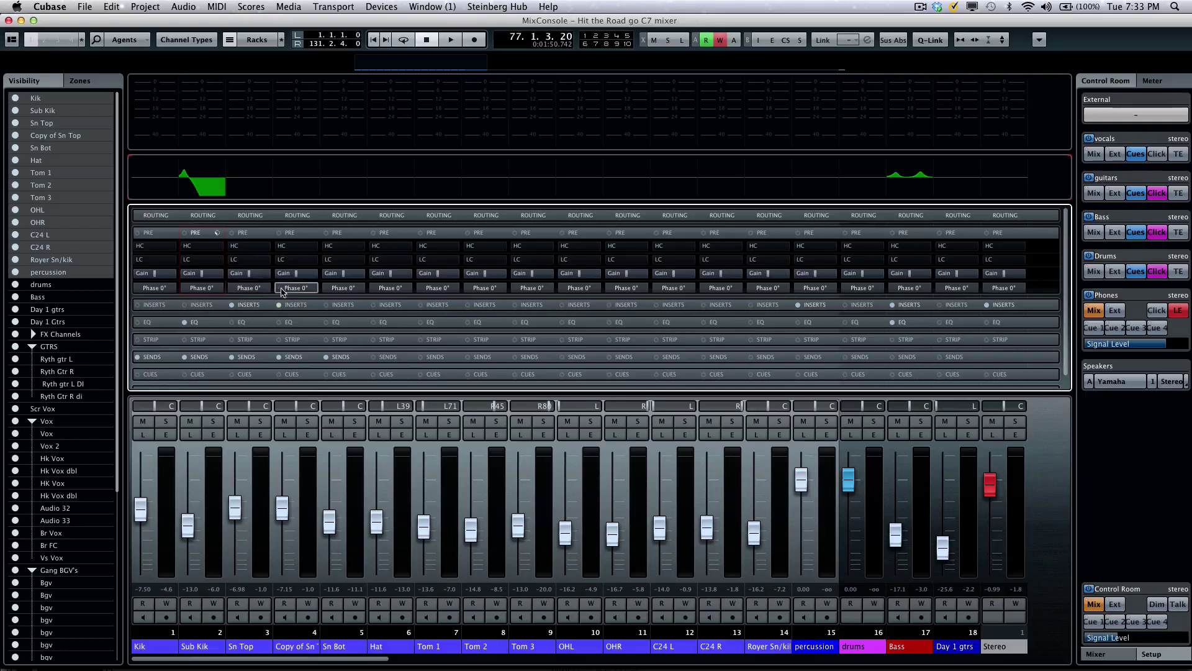
{"action": "left_click", "coordinate": [347, 289]}
{"action": "left_click", "coordinate": [347, 289]}
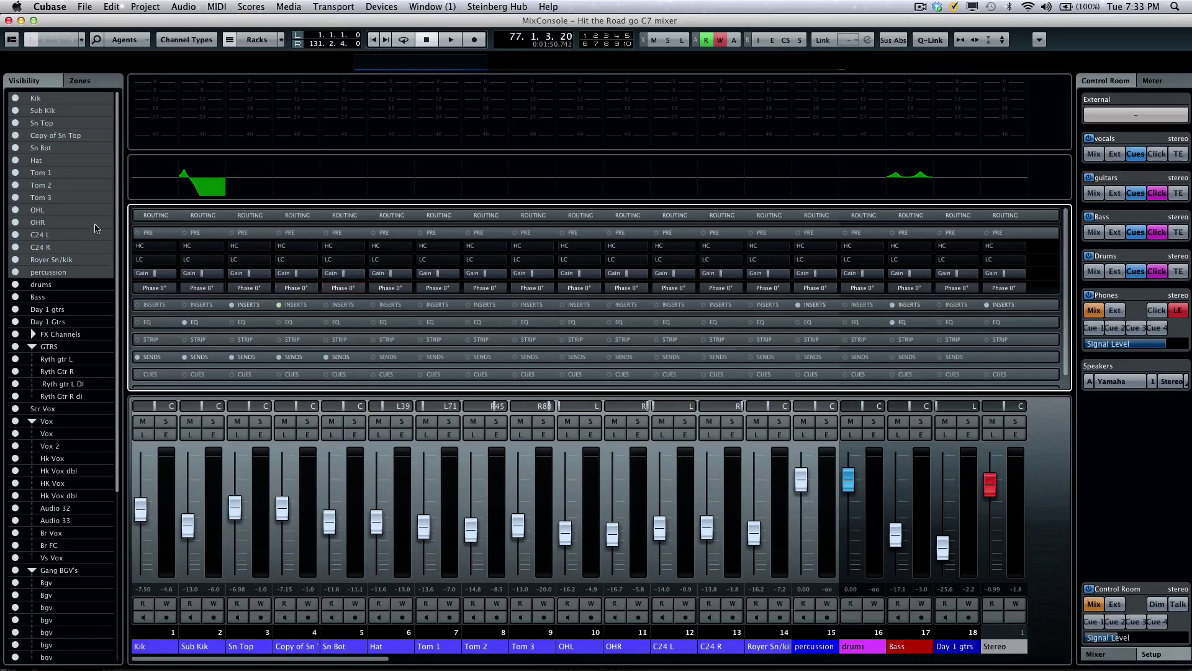
{"action": "left_click", "coordinate": [207, 234]}
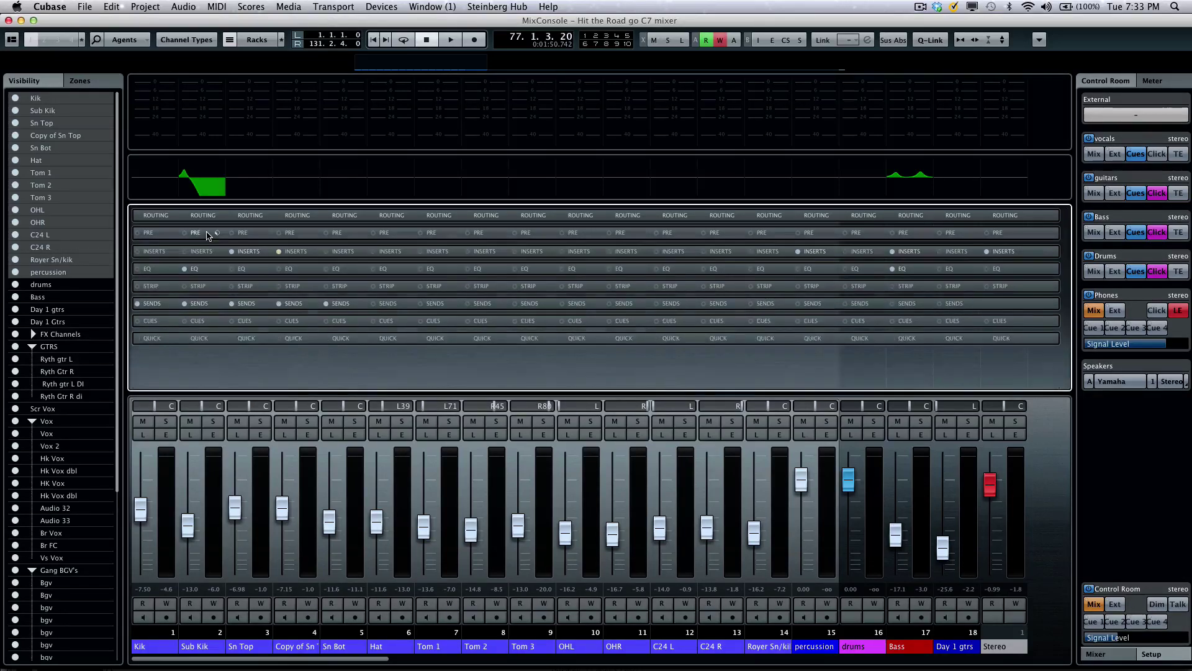
{"action": "left_click", "coordinate": [206, 252]}
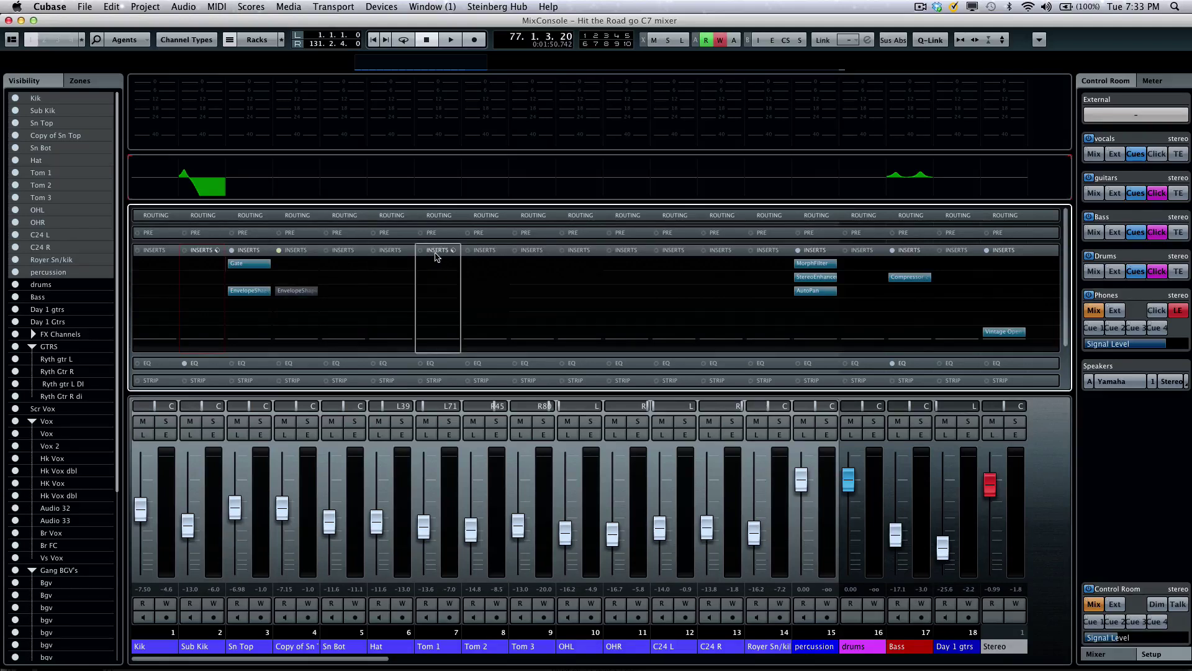
- Move StereoEnhancer ahead of MorphFilter on percussion and copy MorphFilter onto Royer Sn/kik
{"action": "left_click", "coordinate": [282, 41]}
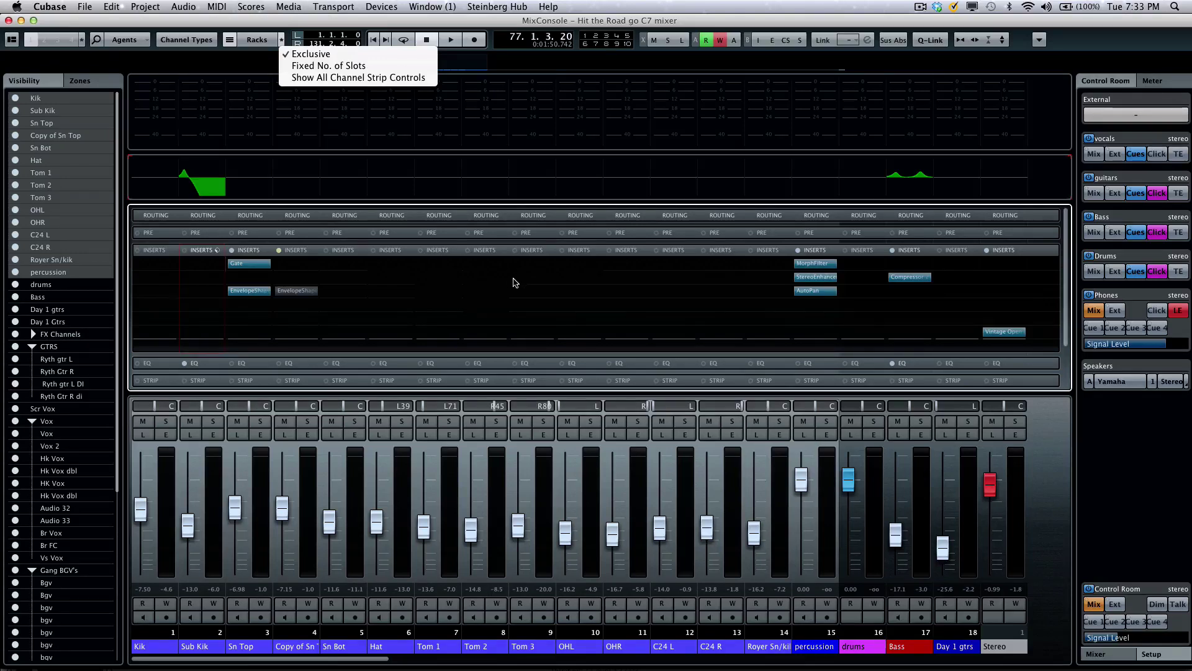
{"action": "left_click", "coordinate": [812, 281]}
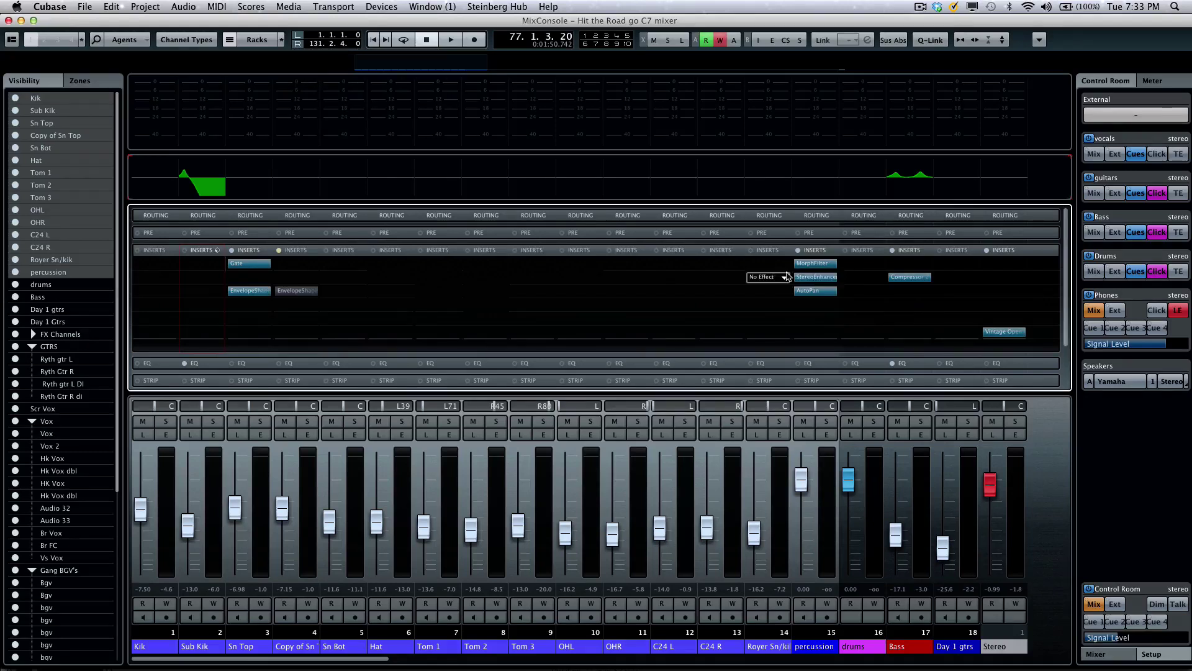
{"action": "mouse_move", "coordinate": [817, 282]}
{"action": "left_mouse_down"}
{"action": "mouse_move", "coordinate": [820, 268]}
{"action": "mouse_move", "coordinate": [821, 283]}
{"action": "left_mouse_up"}
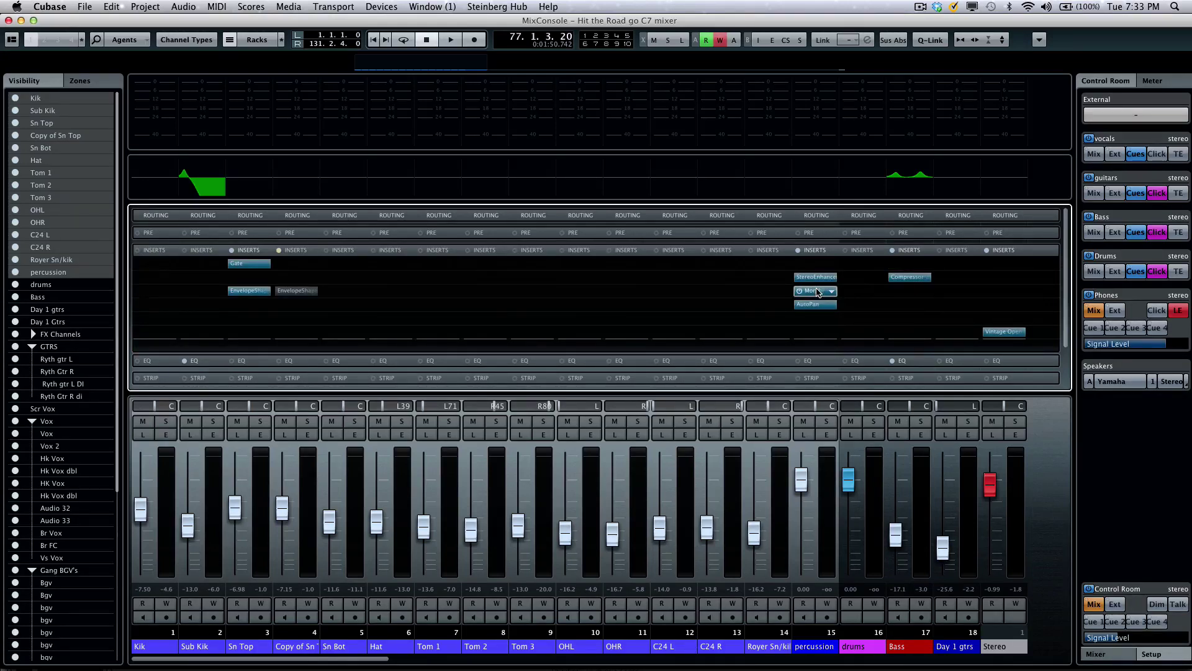
{"action": "left_click_drag", "start_coordinate": [816, 292], "coordinate": [771, 294]}
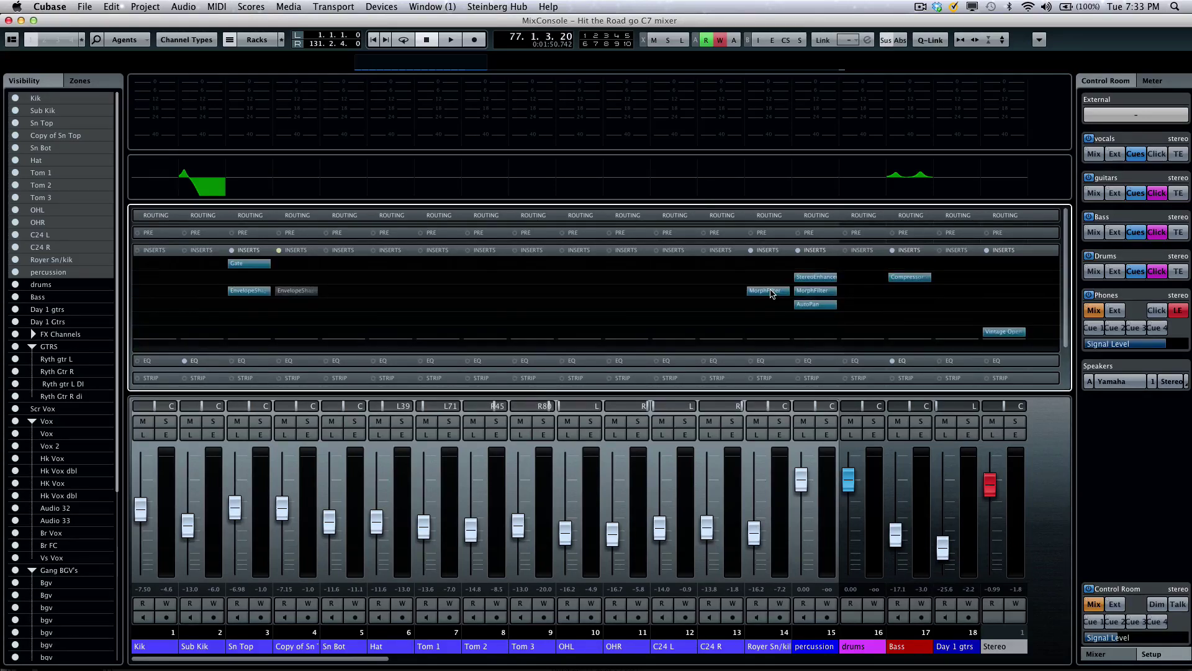
- Set Royer Sn/kik's MorphFilter slot to No Effect and load EnvelopeShaper into the drums' first insert
{"action": "left_click", "coordinate": [785, 293]}
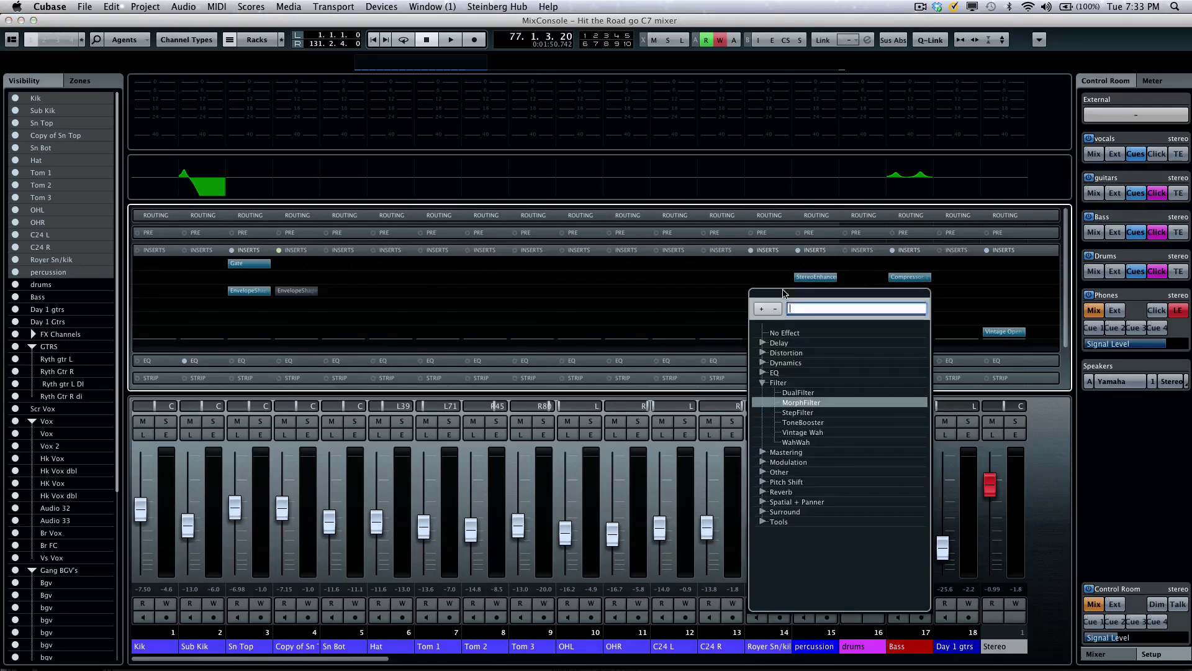
{"action": "left_click", "coordinate": [783, 333]}
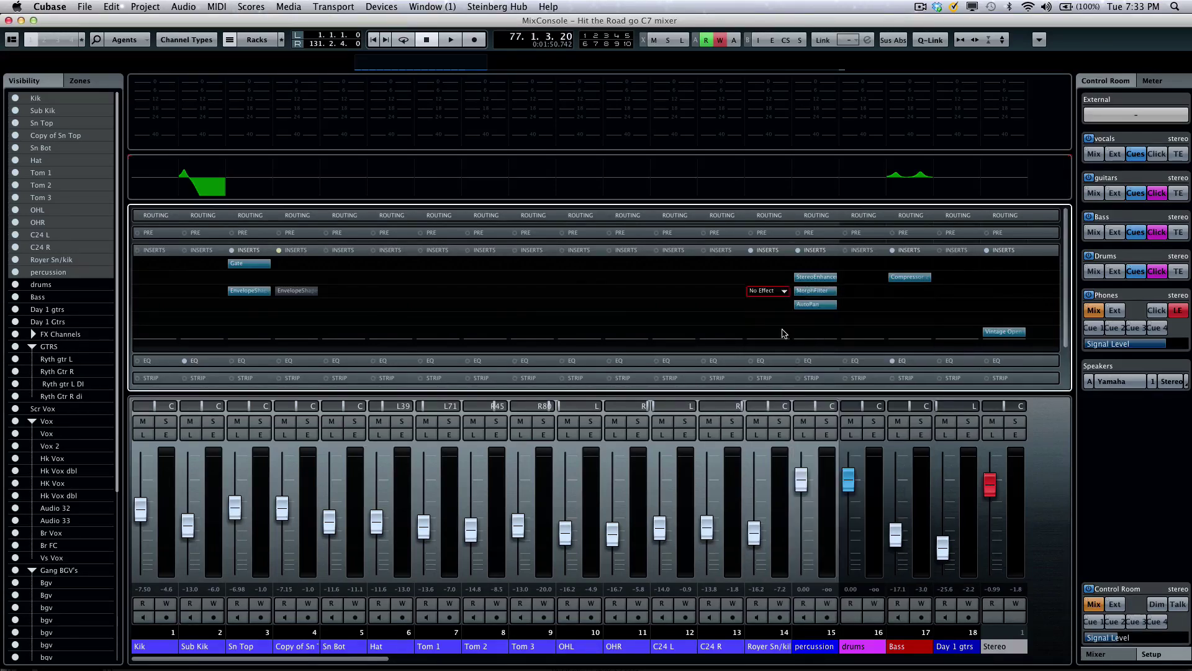
{"action": "mouse_move", "coordinate": [868, 267]}
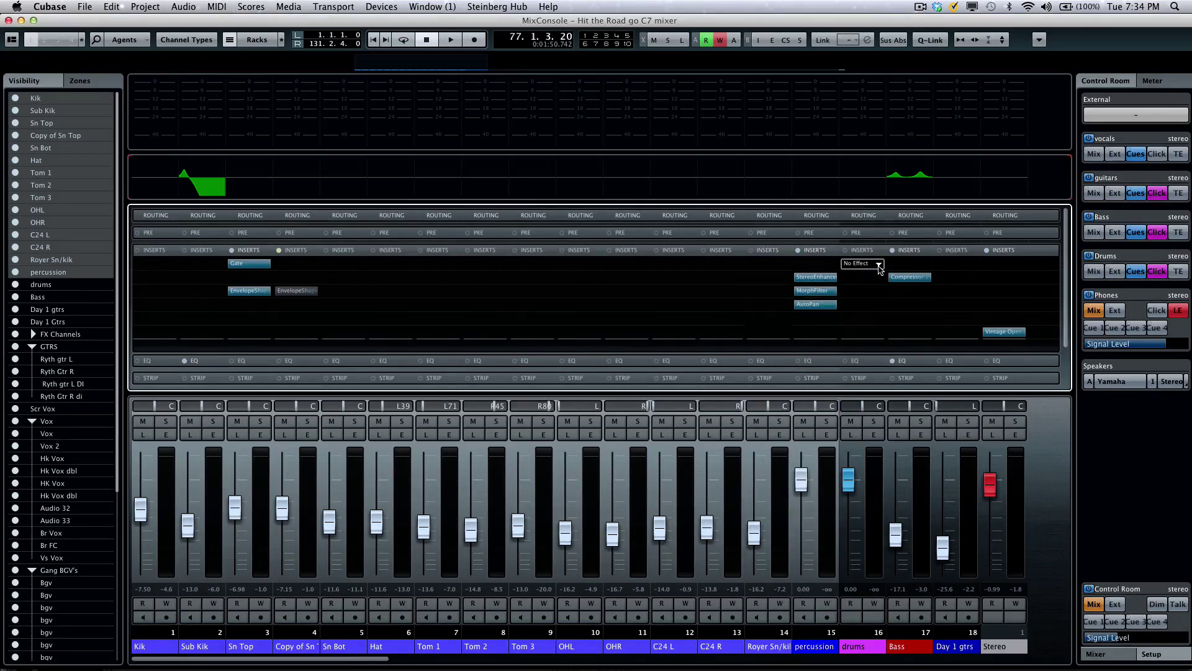
{"action": "left_click", "coordinate": [878, 266]}
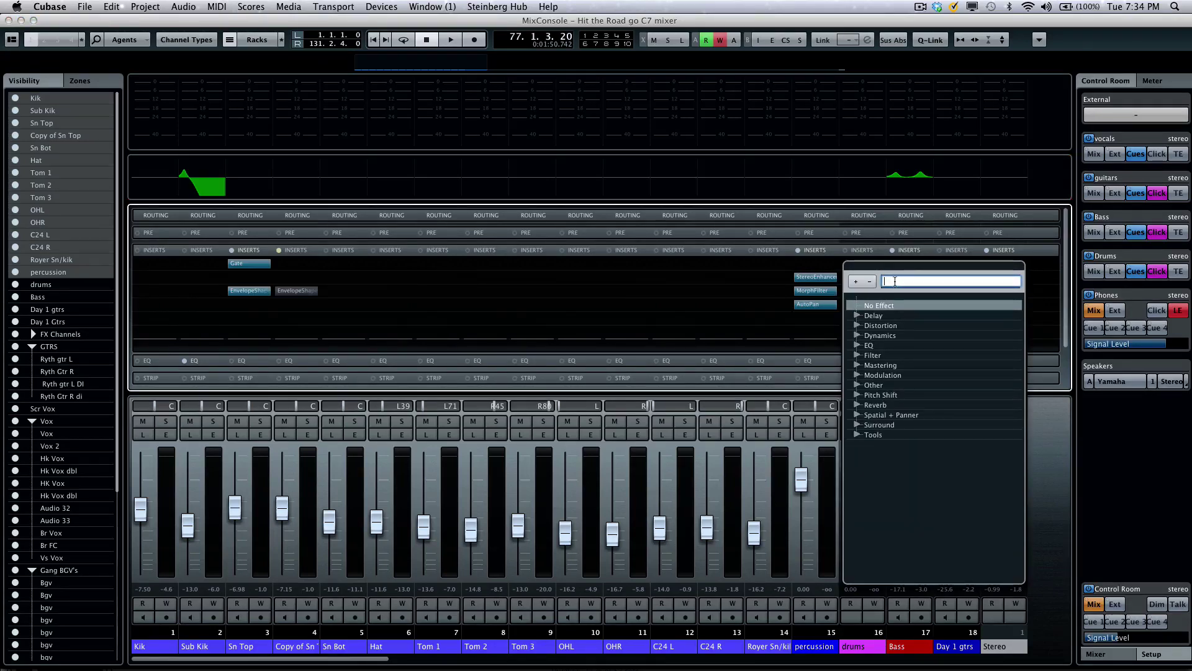
{"action": "type", "text": "sha"}
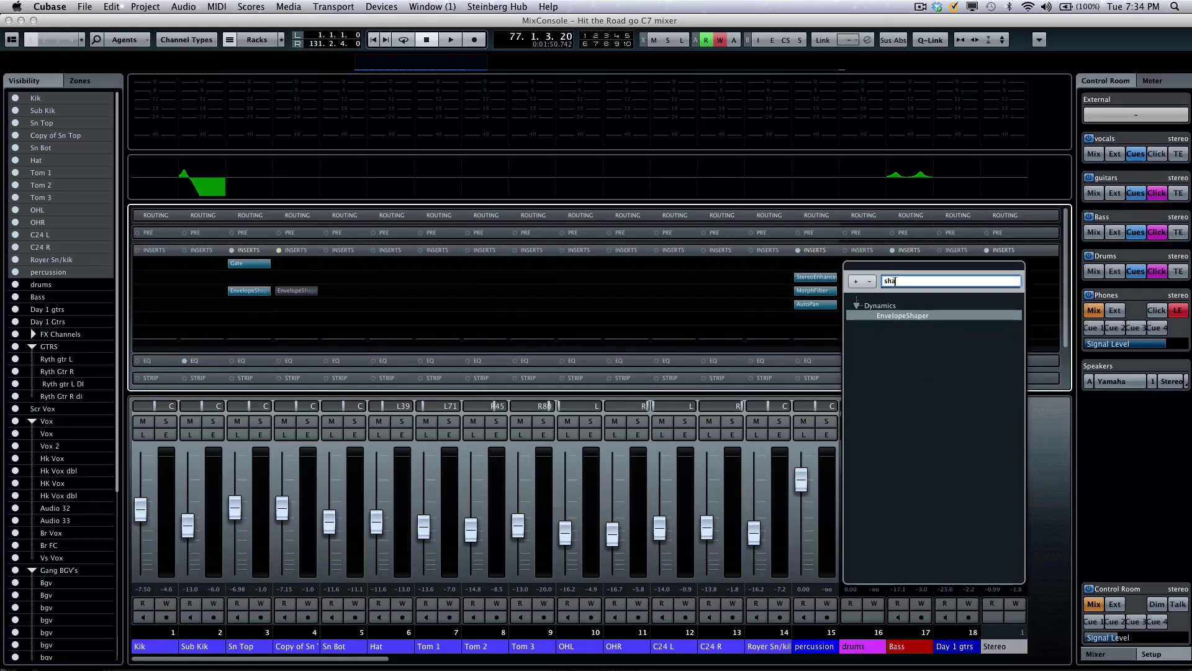
{"action": "key", "text": "Return"}
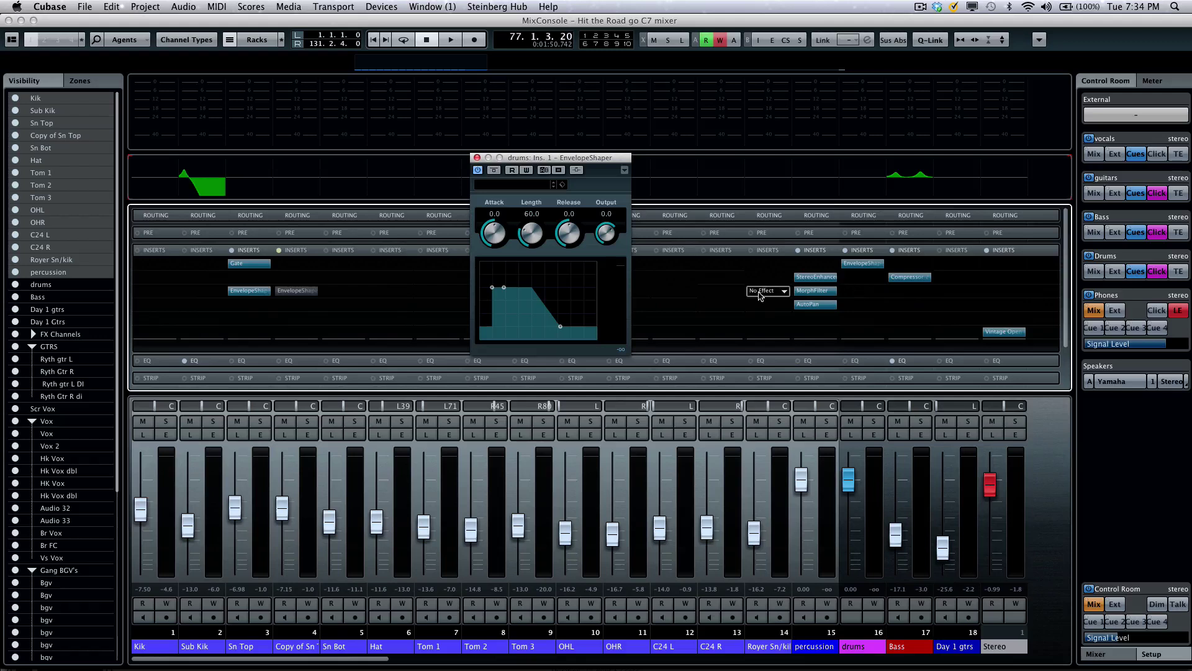
- Solo the drums, play from marker 2, and tune EnvelopeShaper Attack and Length using A/B compare
{"action": "left_click", "coordinate": [876, 423]}
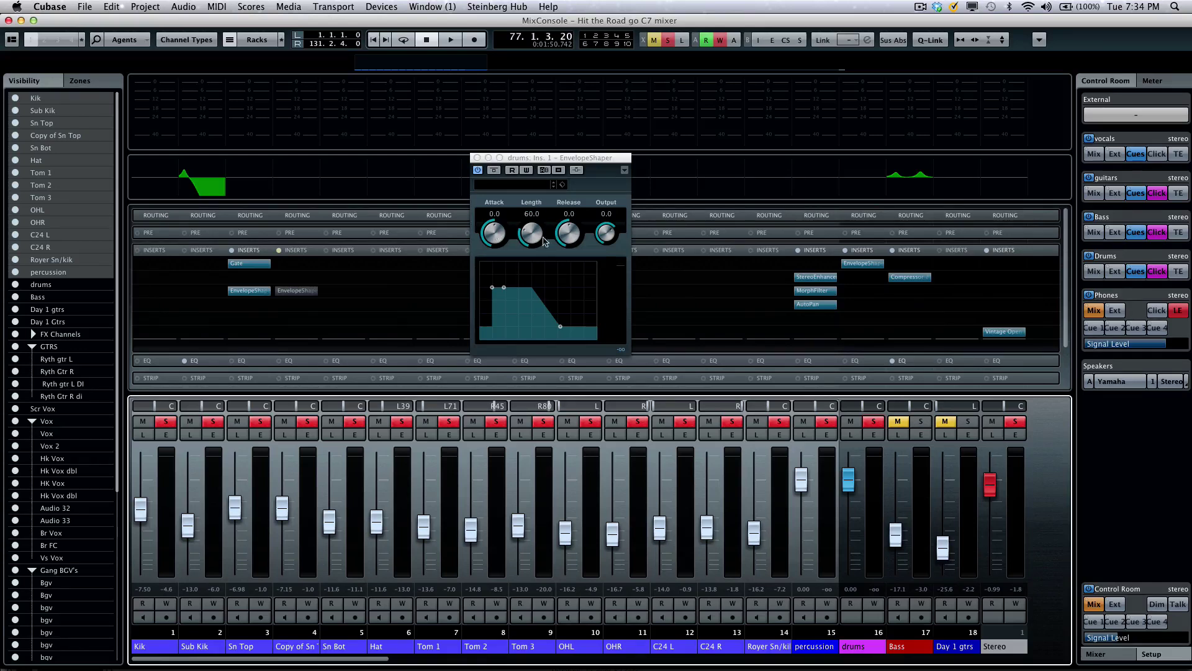
{"action": "key", "text": "space"}
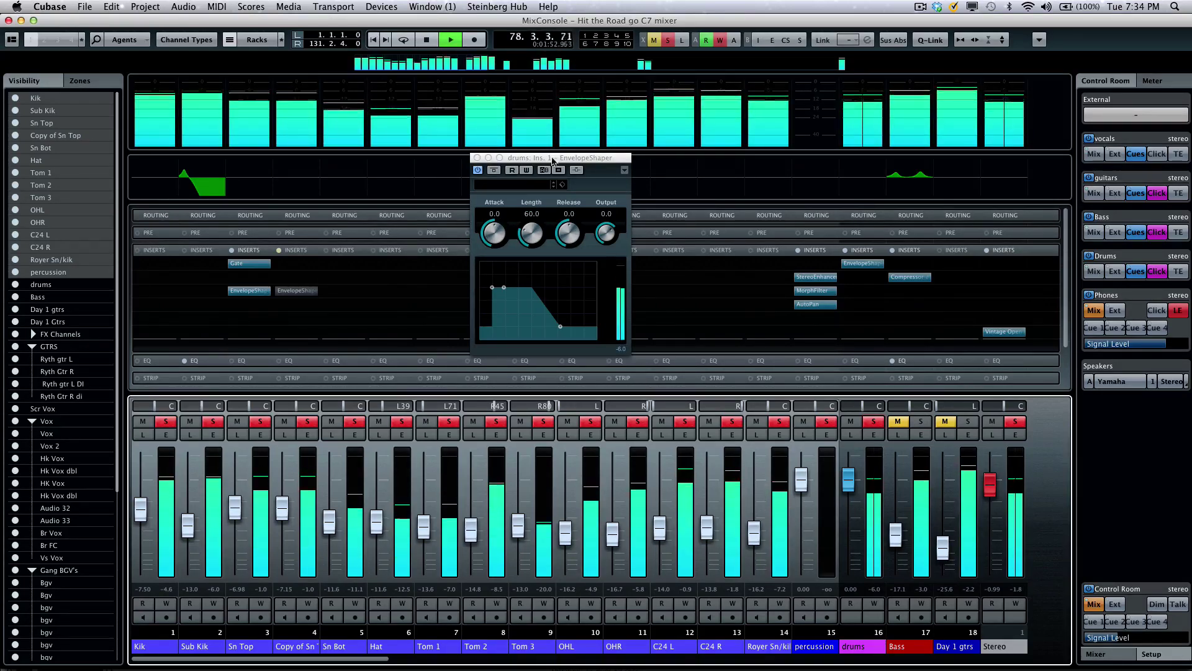
{"action": "left_click", "coordinate": [594, 37]}
{"action": "left_click_drag", "start_coordinate": [494, 238], "coordinate": [577, 201]}
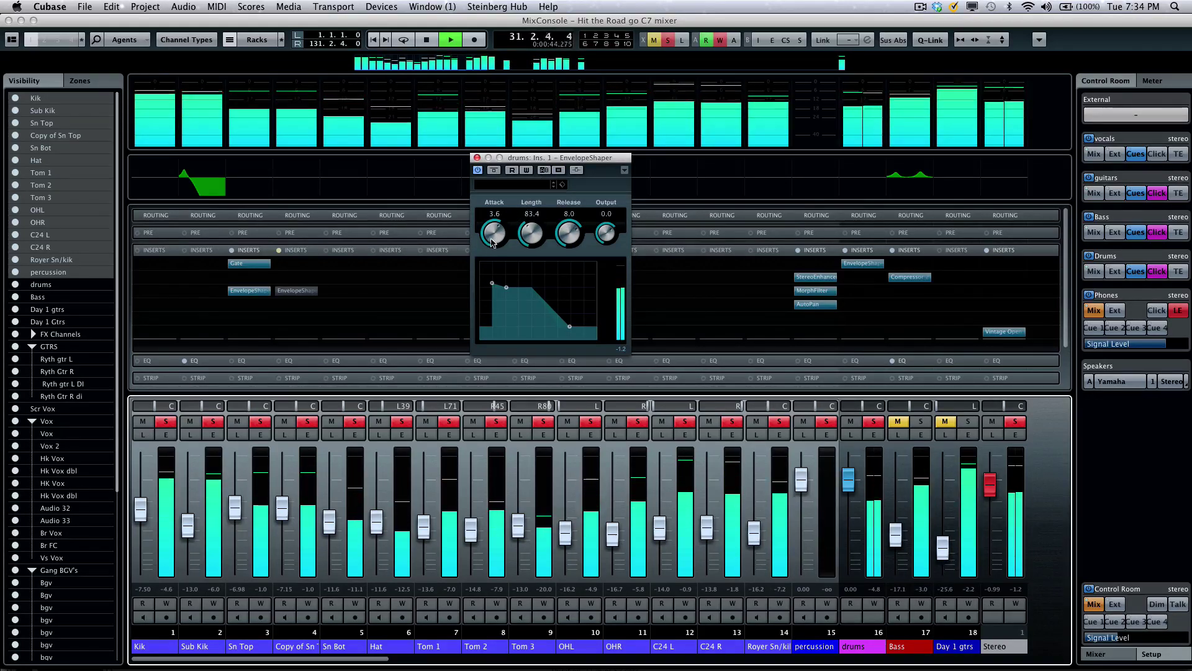
{"action": "left_click_drag", "start_coordinate": [494, 241], "coordinate": [580, 211]}
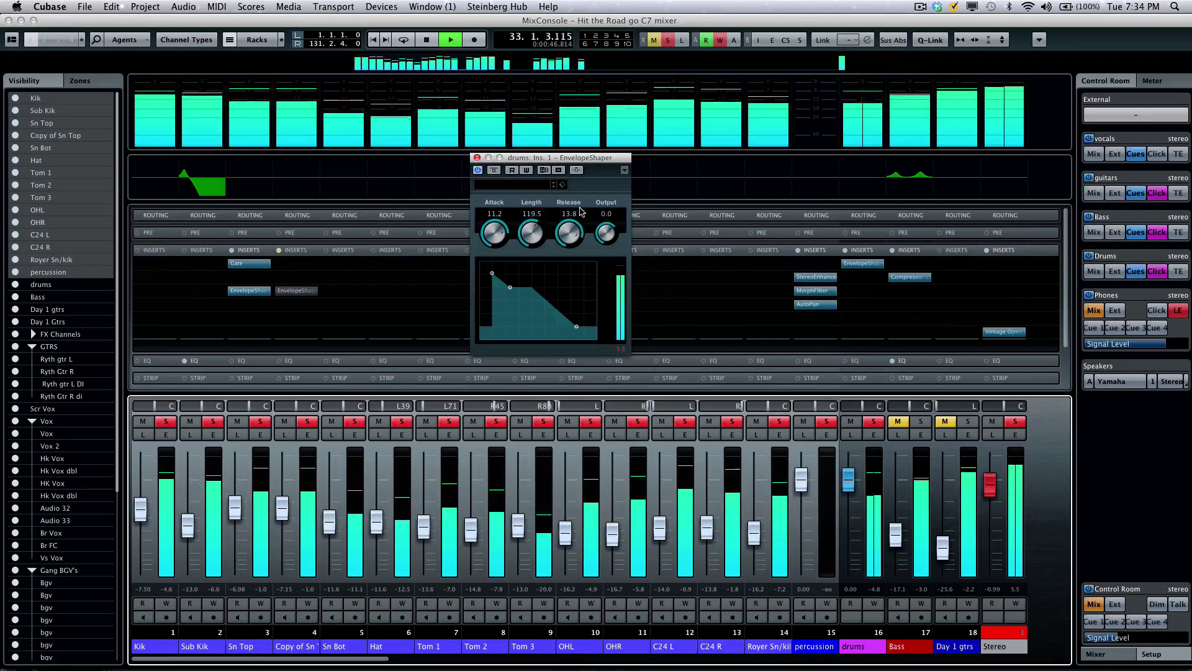
{"action": "left_click", "coordinate": [545, 170]}
{"action": "key", "text": "space"}
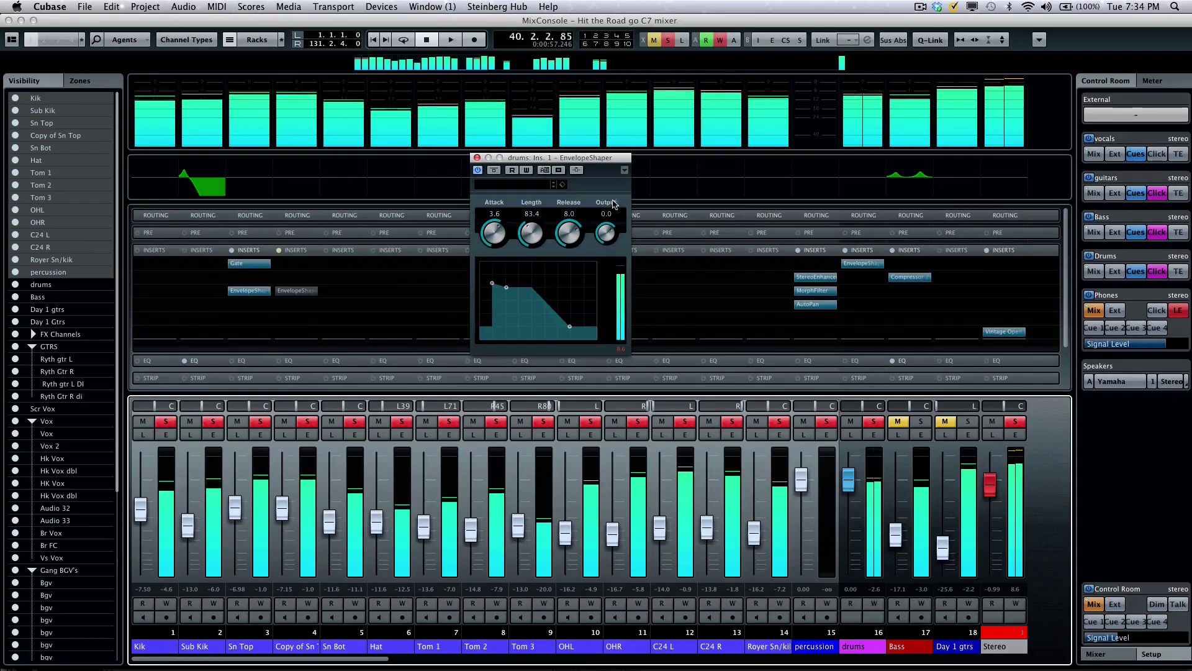
{"action": "left_click", "coordinate": [625, 170]}
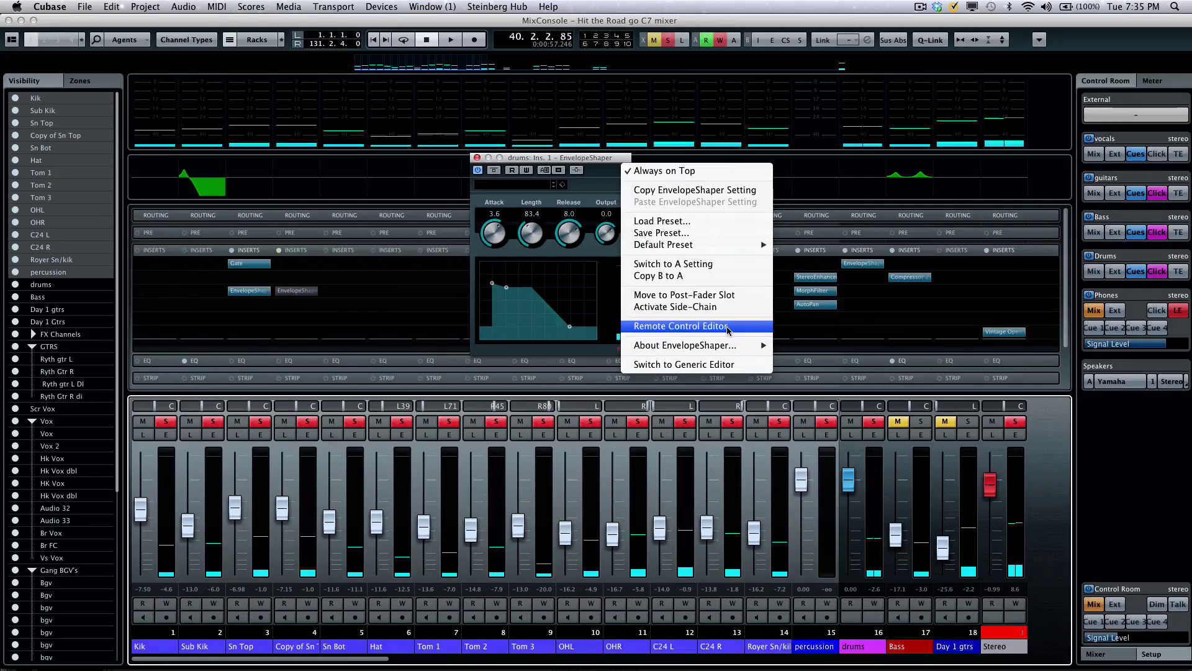
{"action": "left_click", "coordinate": [677, 327]}
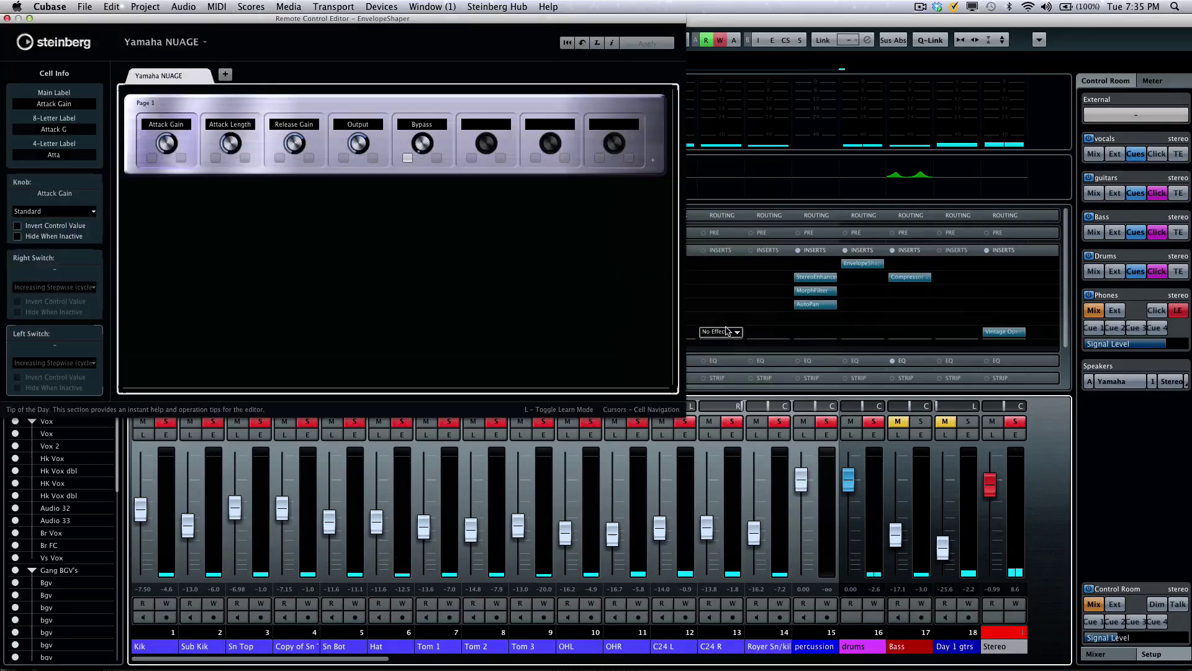
{"action": "left_click", "coordinate": [182, 45]}
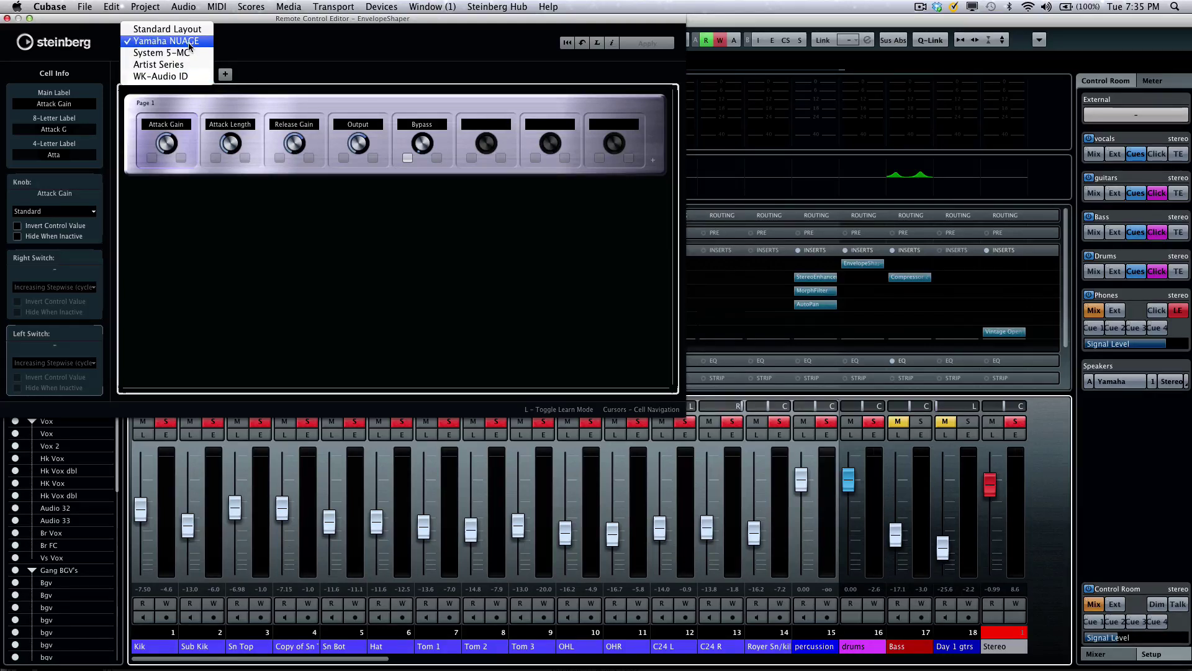
{"action": "left_click", "coordinate": [7, 21]}
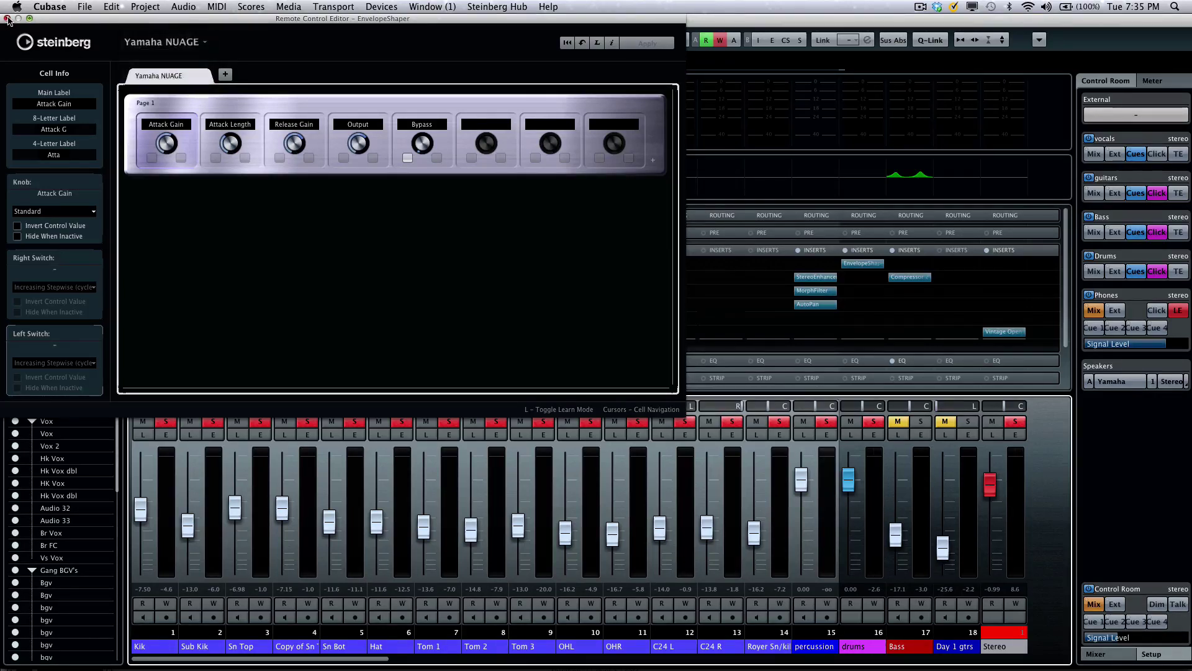
{"action": "left_click", "coordinate": [7, 20]}
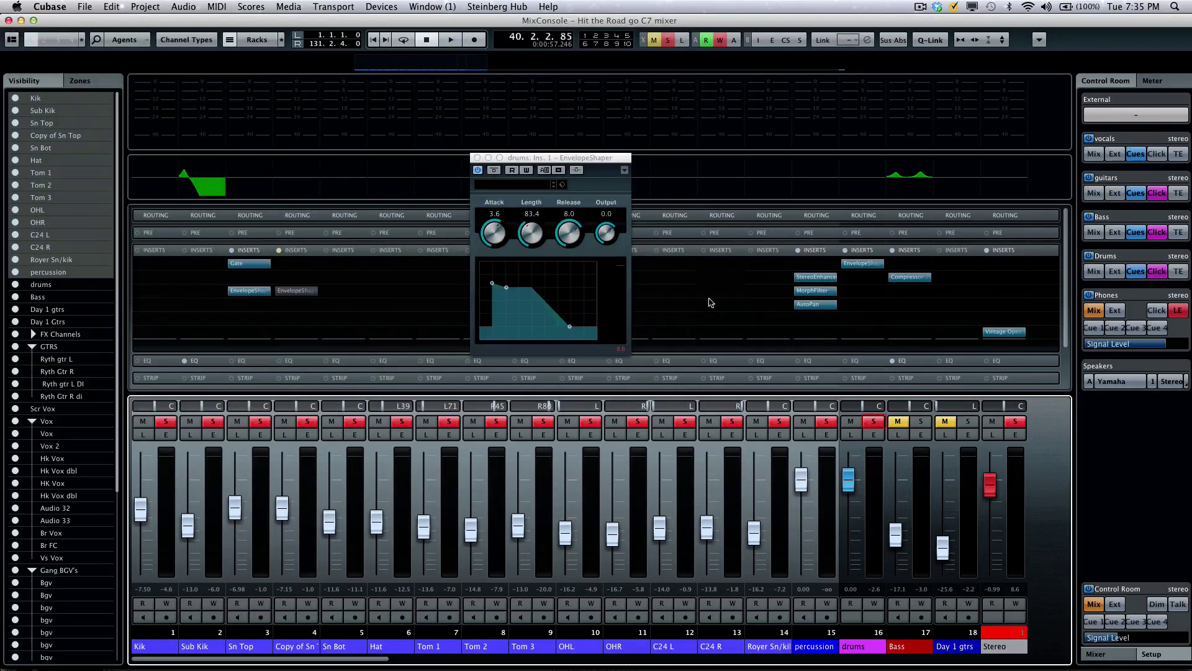
- Close EnvelopeShaper and, during playback, boost drums EQ band 3 to 16.2 dB at 142 Hz
{"action": "left_click", "coordinate": [477, 159]}
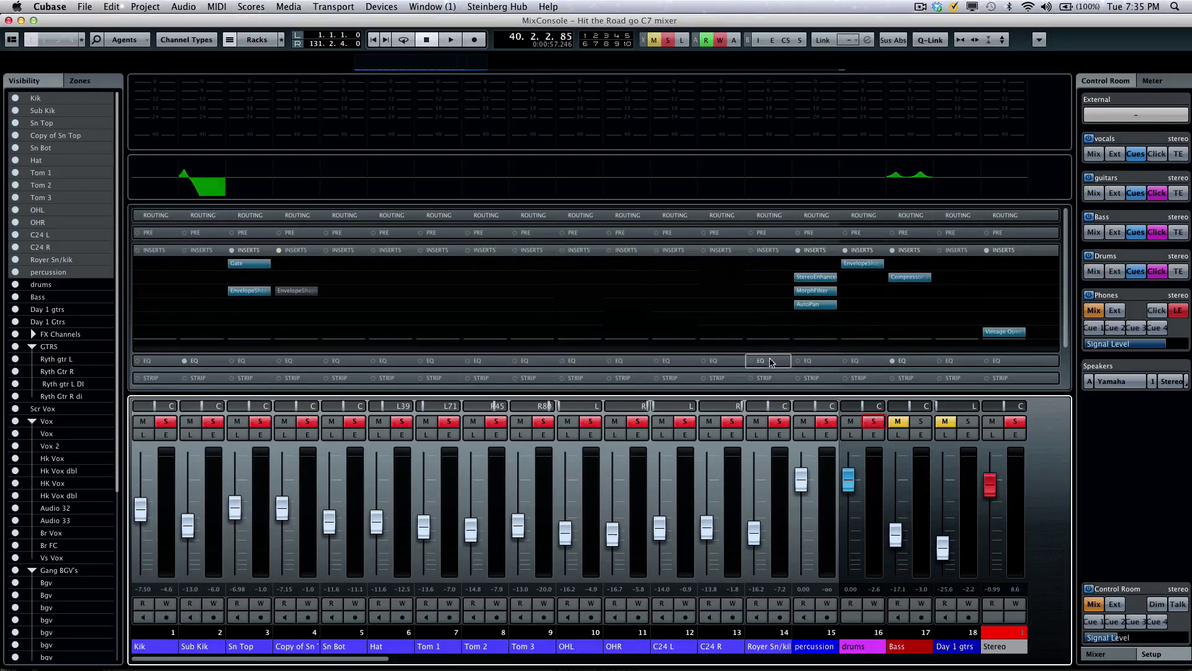
{"action": "scroll", "coordinate": [810, 357], "scroll_direction": "down", "scroll_amount": 5}
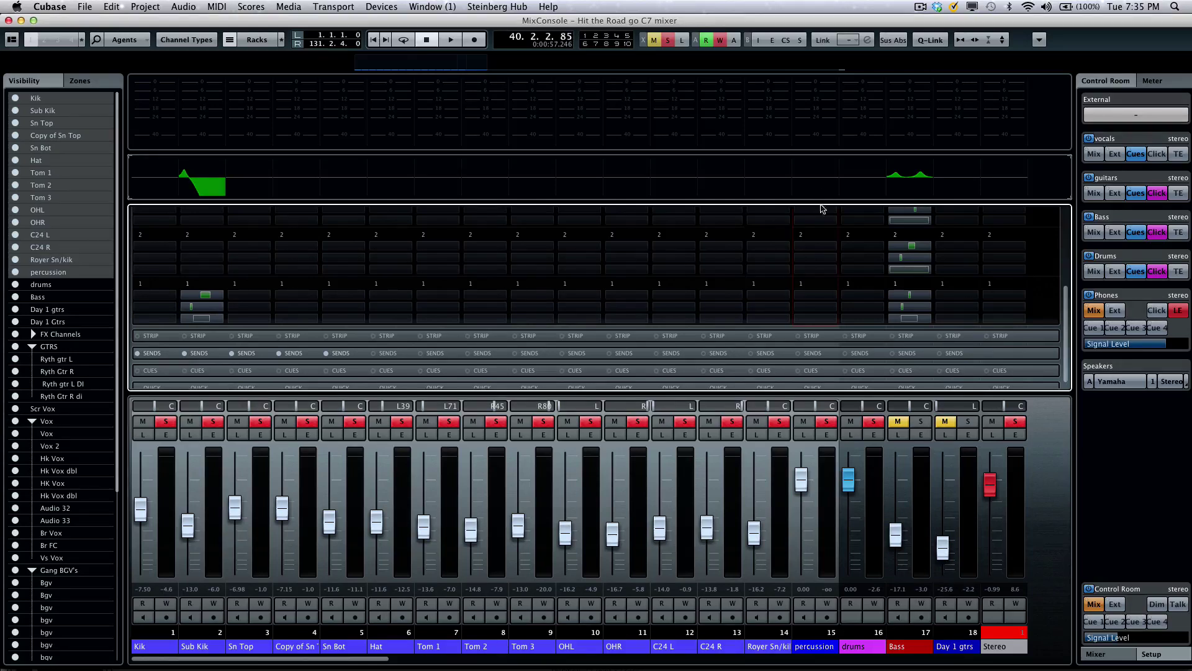
{"action": "key", "text": "space"}
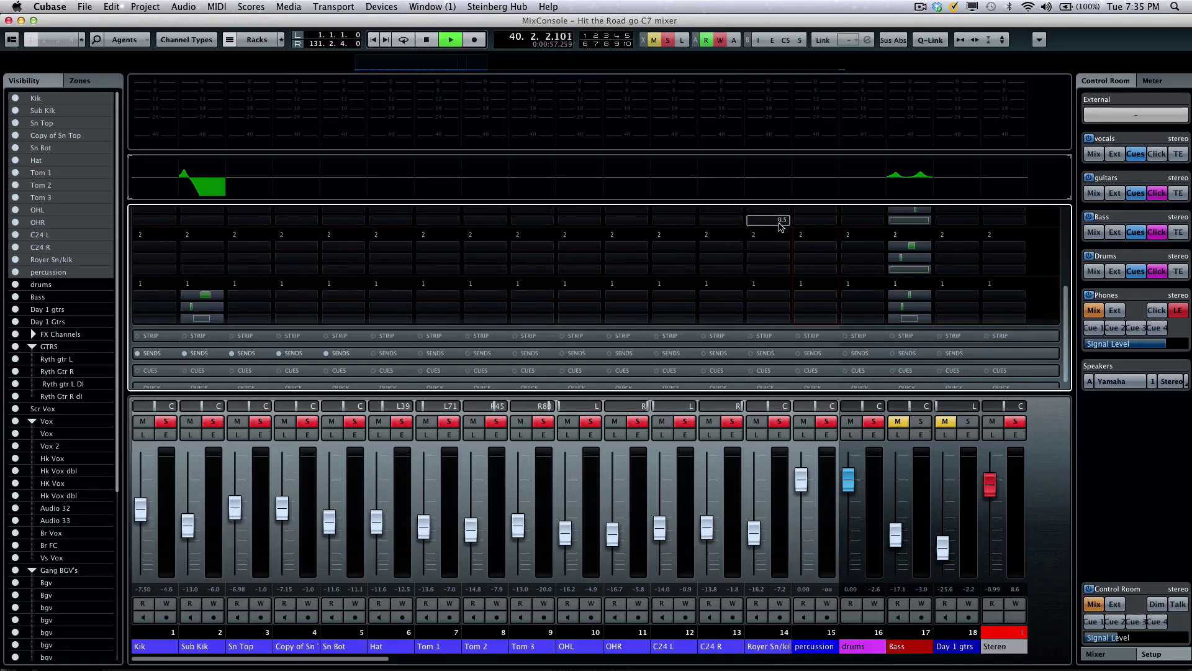
{"action": "left_click", "coordinate": [859, 187]}
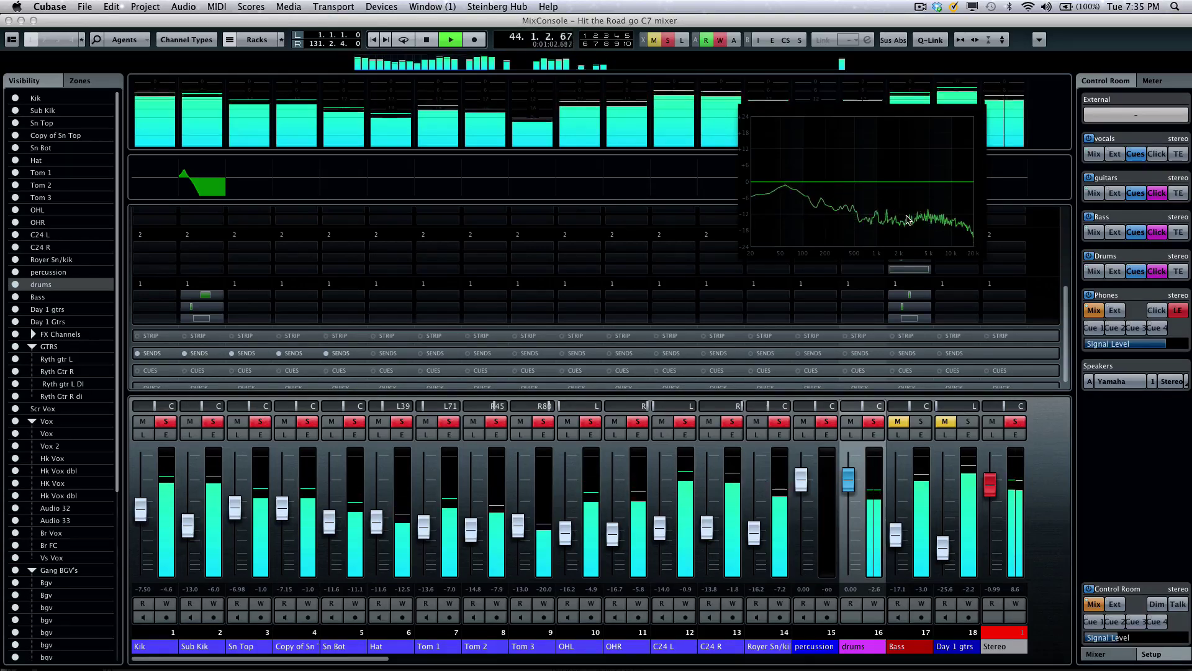
{"action": "left_click_drag", "start_coordinate": [918, 181], "coordinate": [926, 151]}
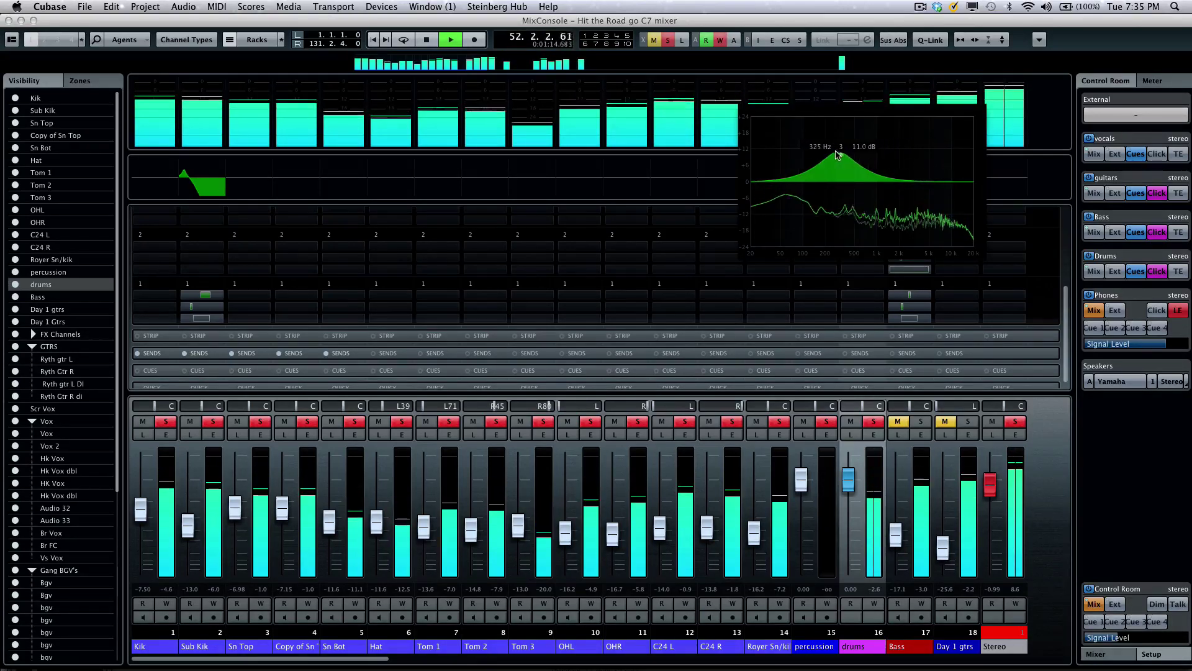
{"action": "left_click_drag", "start_coordinate": [834, 155], "coordinate": [815, 141]}
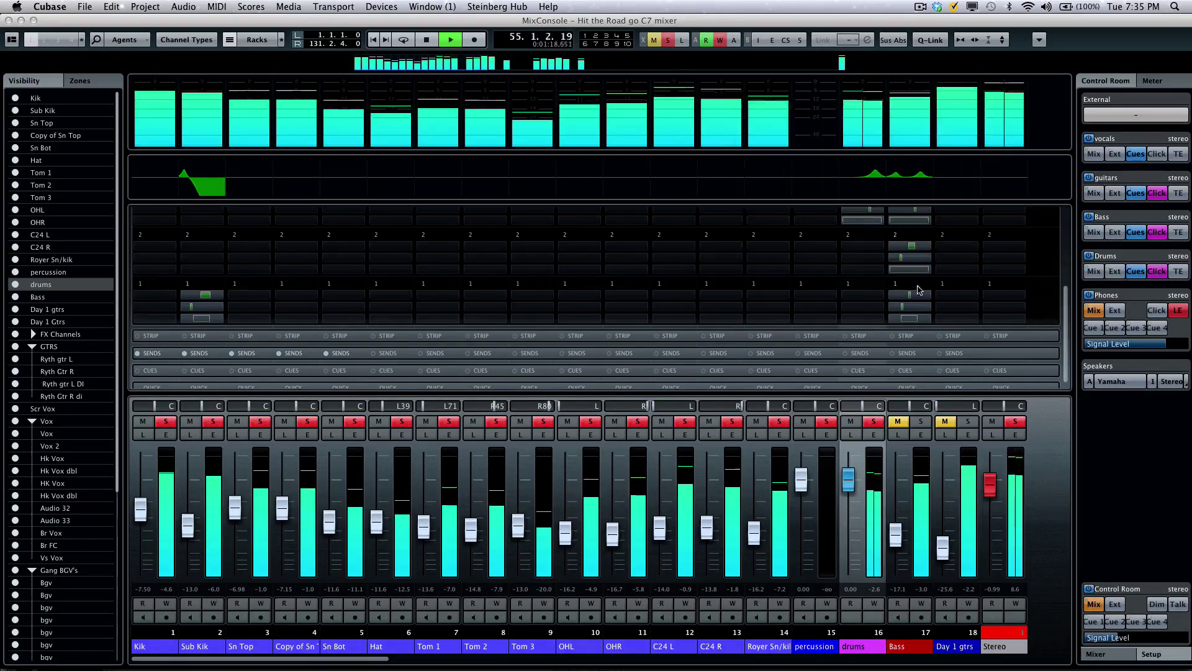
- Lower the drums EQ boost frequency to 32.9 Hz, stop playback, and check the Window Layout options
{"action": "mouse_move", "coordinate": [910, 301]}
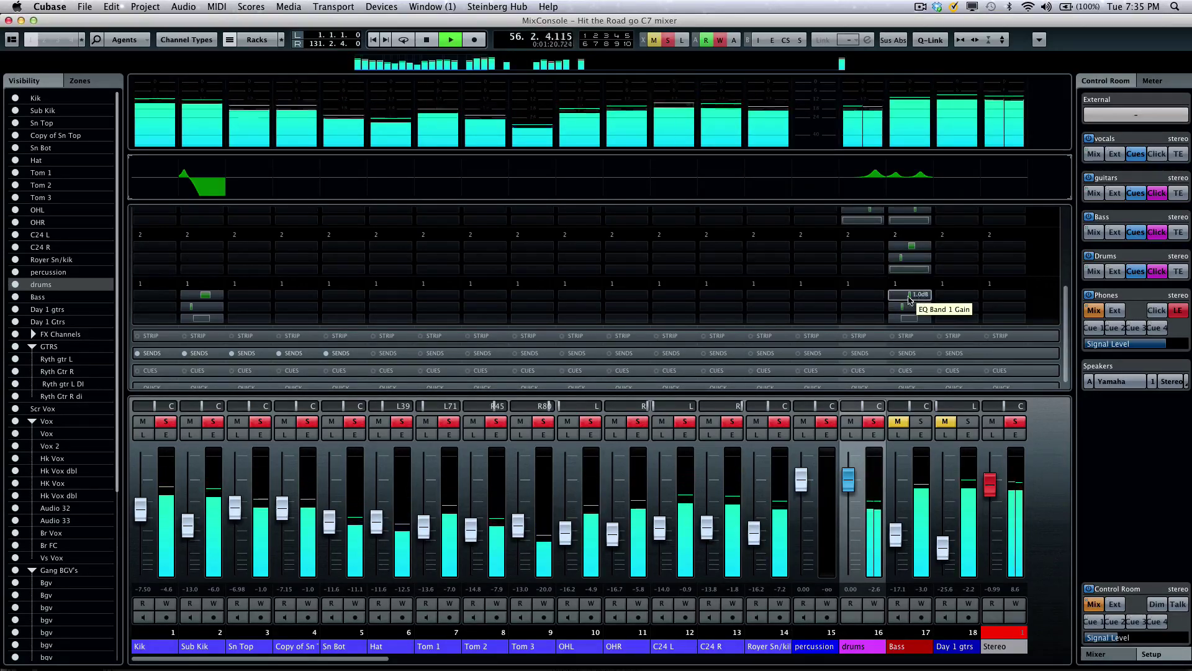
{"action": "scroll", "coordinate": [866, 249], "scroll_direction": "up", "scroll_amount": 2}
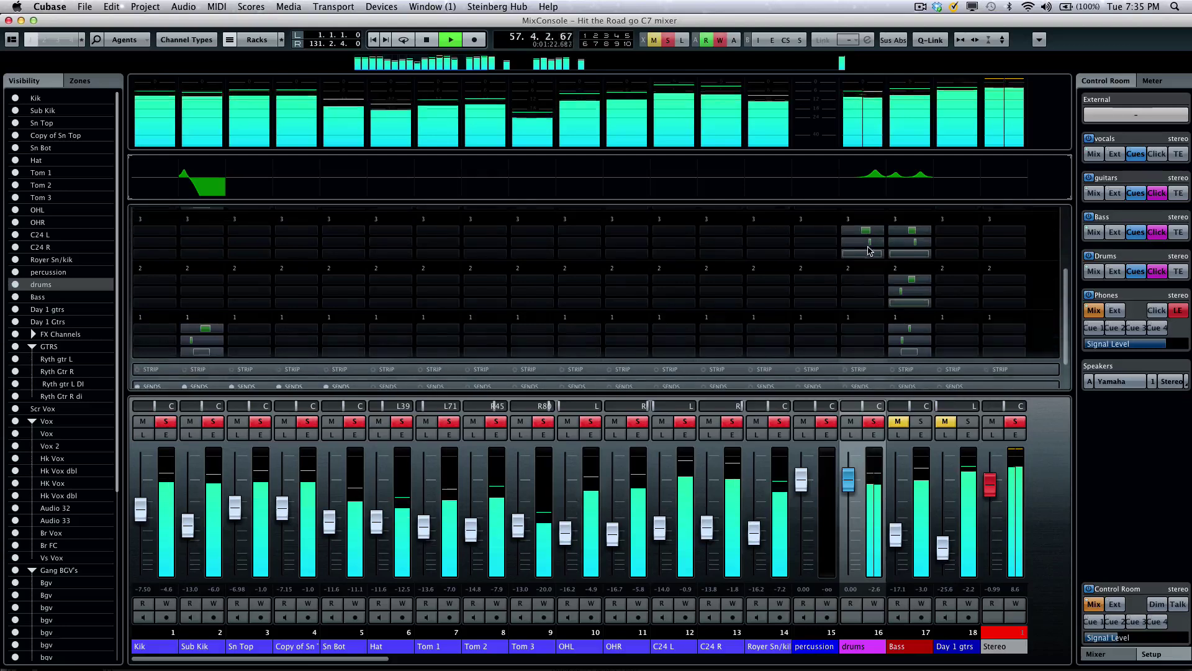
{"action": "left_click_drag", "start_coordinate": [871, 248], "coordinate": [836, 261]}
{"action": "key", "text": "space"}
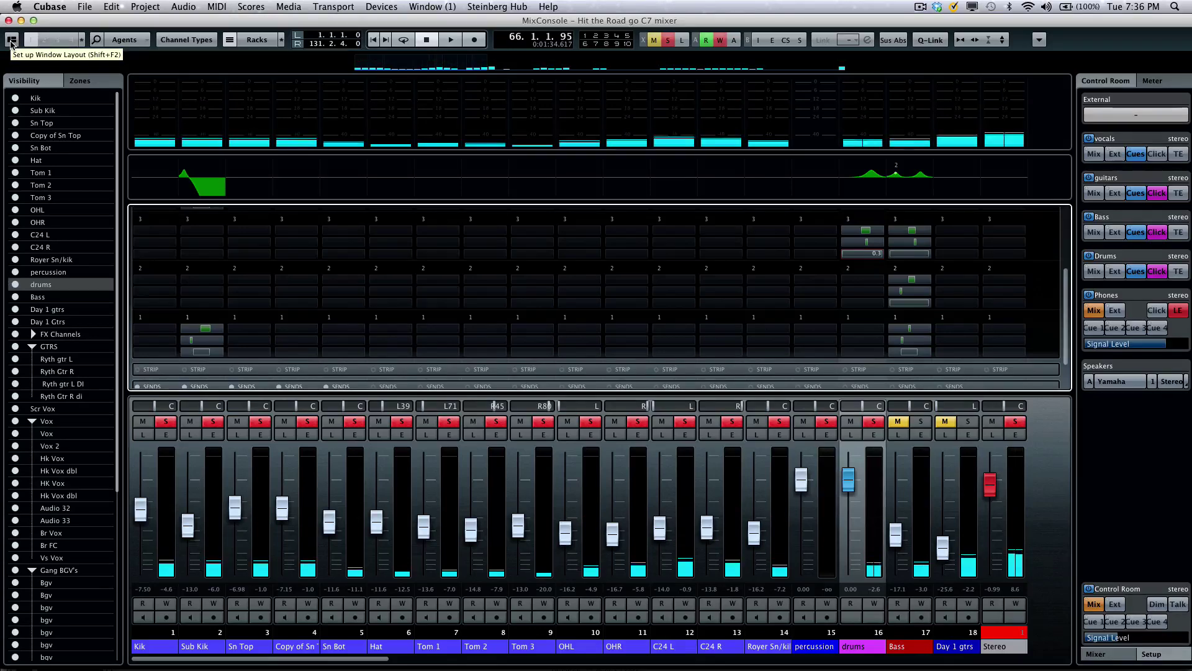
{"action": "left_click", "coordinate": [11, 41]}
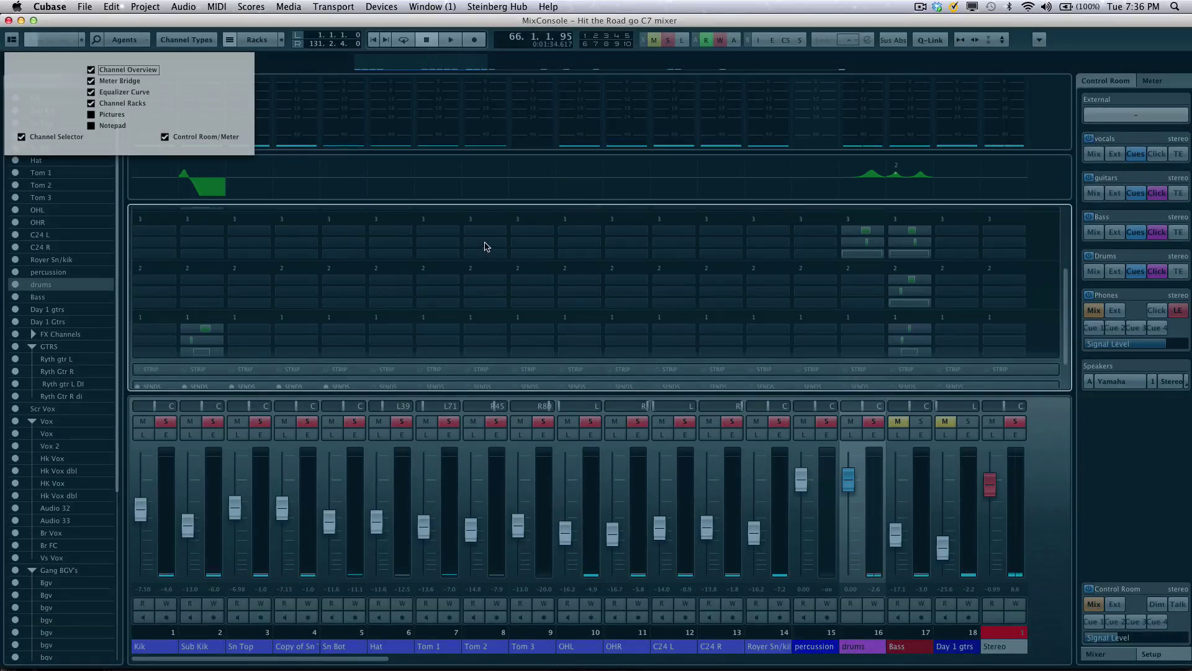
{"action": "left_click", "coordinate": [540, 248]}
{"action": "scroll", "coordinate": [625, 274], "scroll_direction": "down", "scroll_amount": 1}
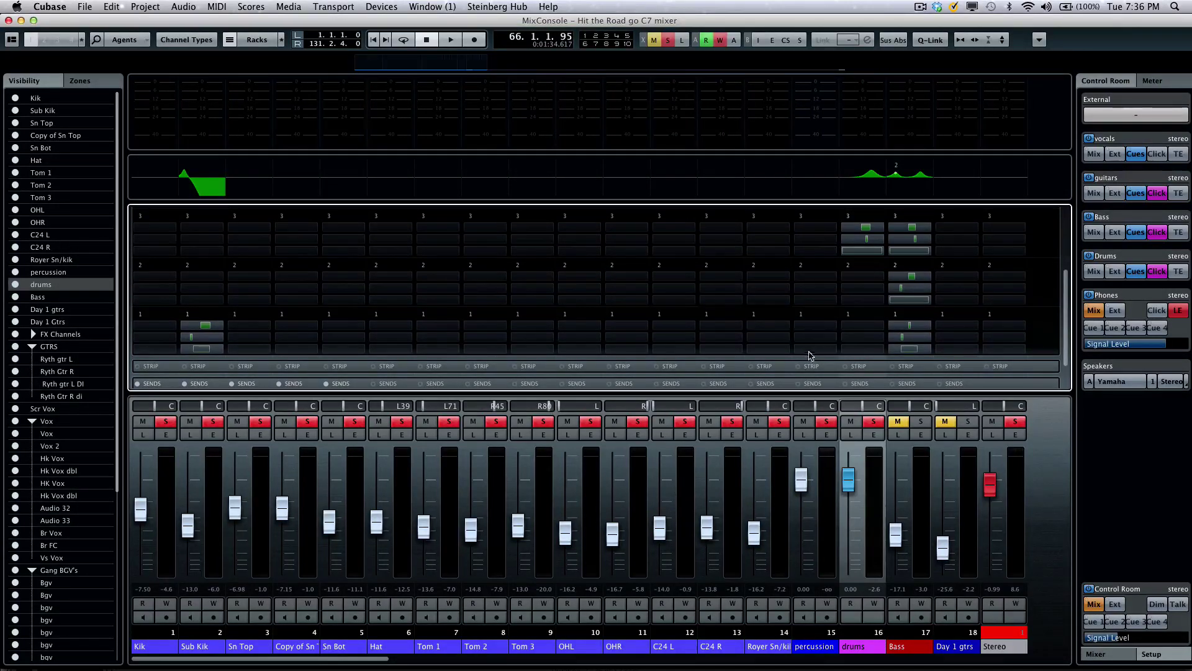
- Expand the channel strip rack and browse the compressor choices for C24 L
{"action": "left_click", "coordinate": [817, 370]}
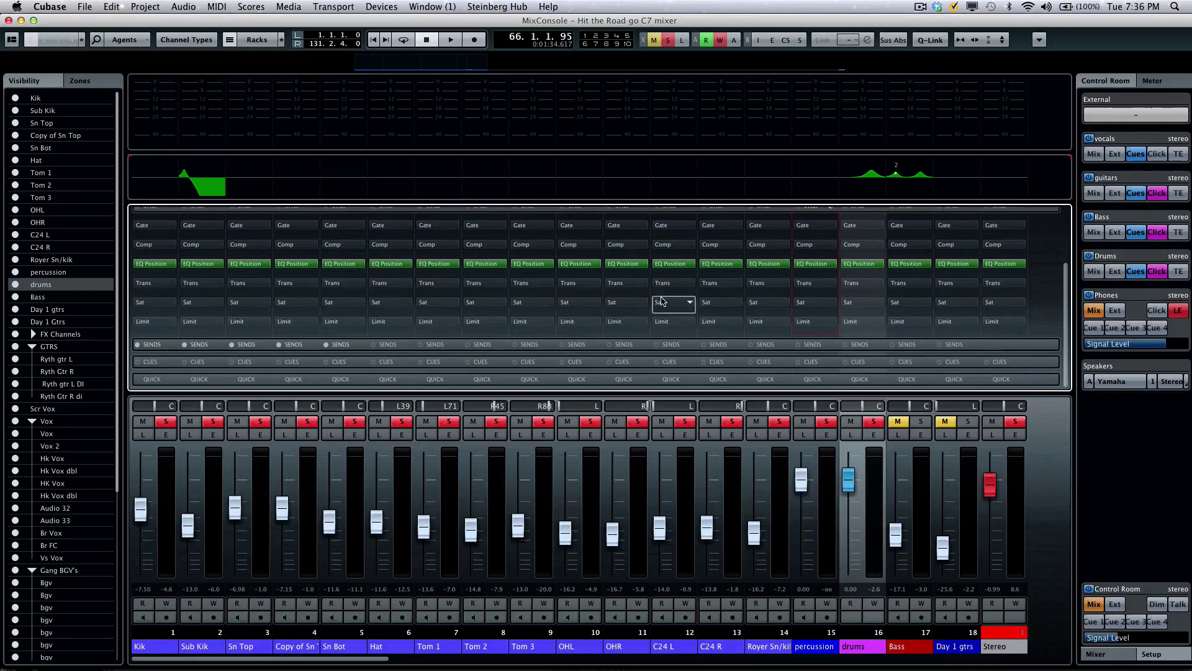
{"action": "scroll", "coordinate": [674, 301], "scroll_direction": "up", "scroll_amount": 1}
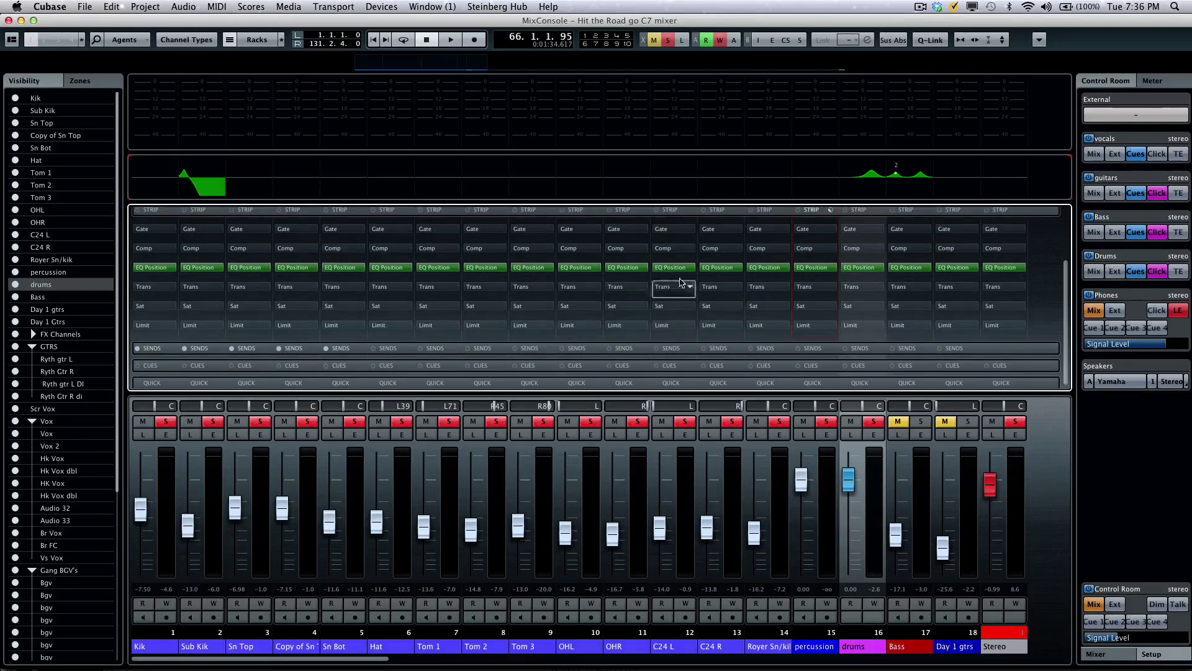
{"action": "left_click", "coordinate": [688, 236]}
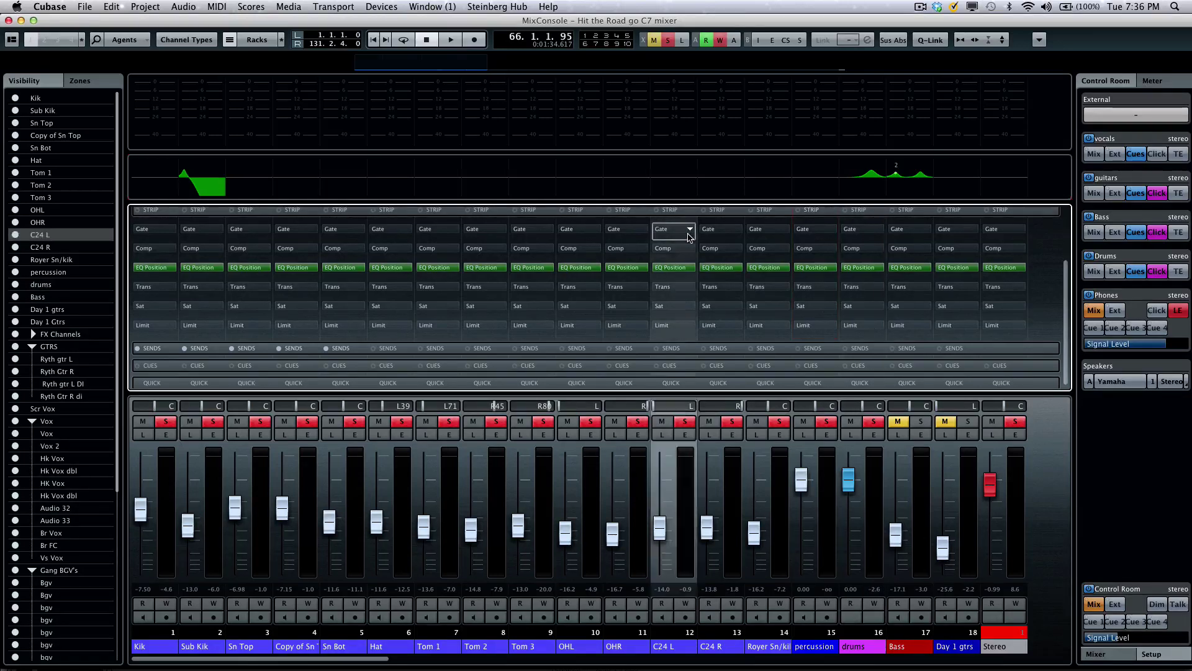
{"action": "left_click", "coordinate": [691, 249]}
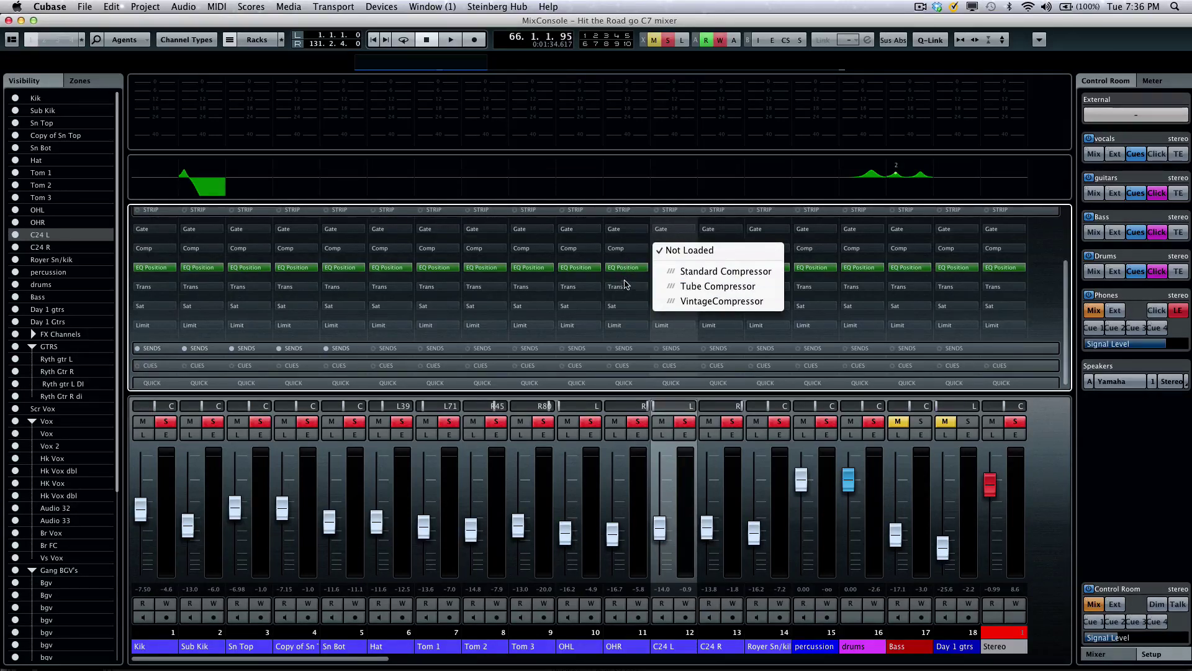
{"action": "left_click", "coordinate": [866, 272]}
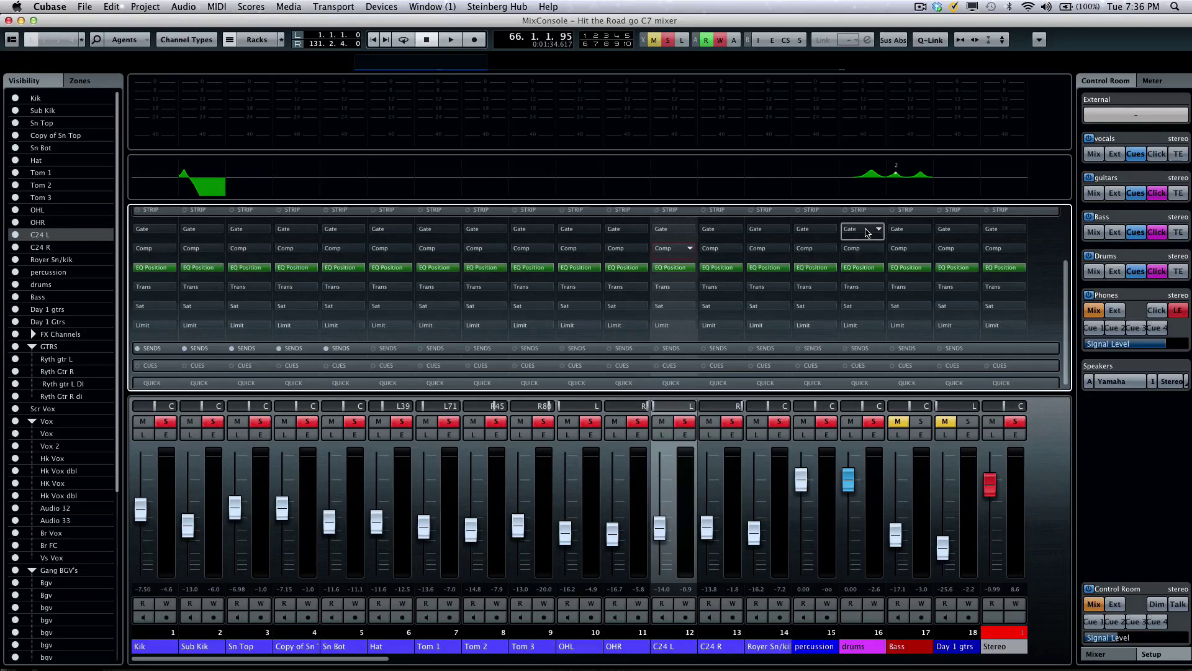
- Toggle the drums EQ bypass, browse its Trans, Sat and Limit options, and move Comp above Gate
{"action": "left_click", "coordinate": [847, 268]}
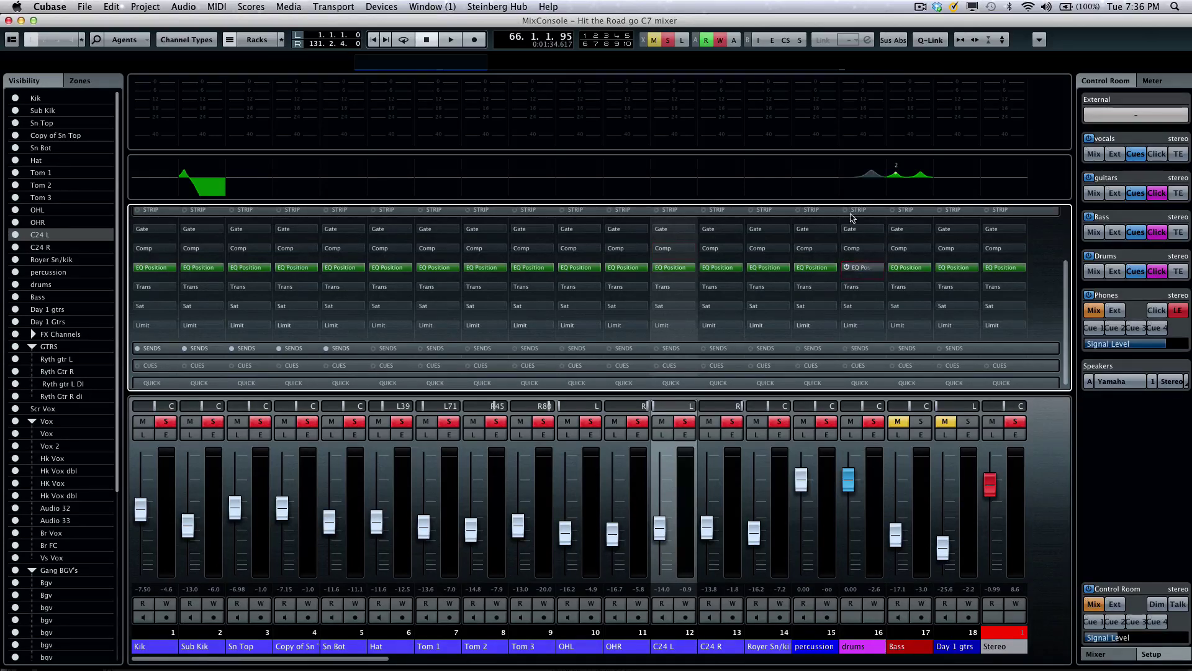
{"action": "left_click", "coordinate": [847, 267]}
{"action": "left_click", "coordinate": [872, 288]}
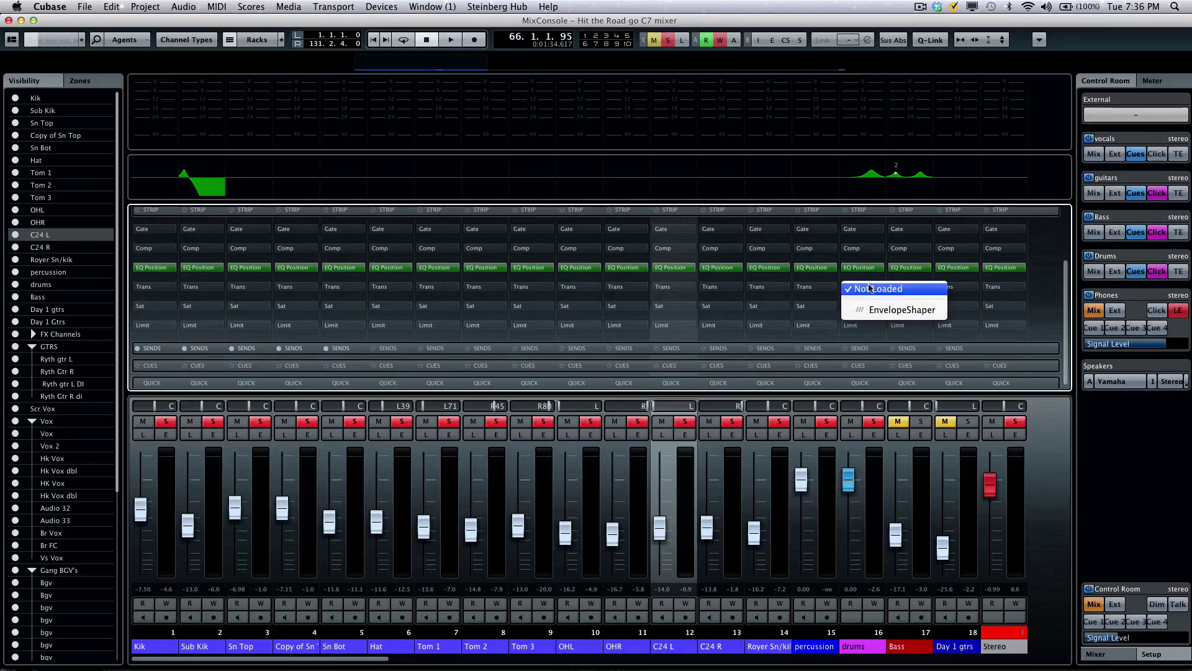
{"action": "left_click", "coordinate": [870, 288]}
{"action": "left_click", "coordinate": [879, 308]}
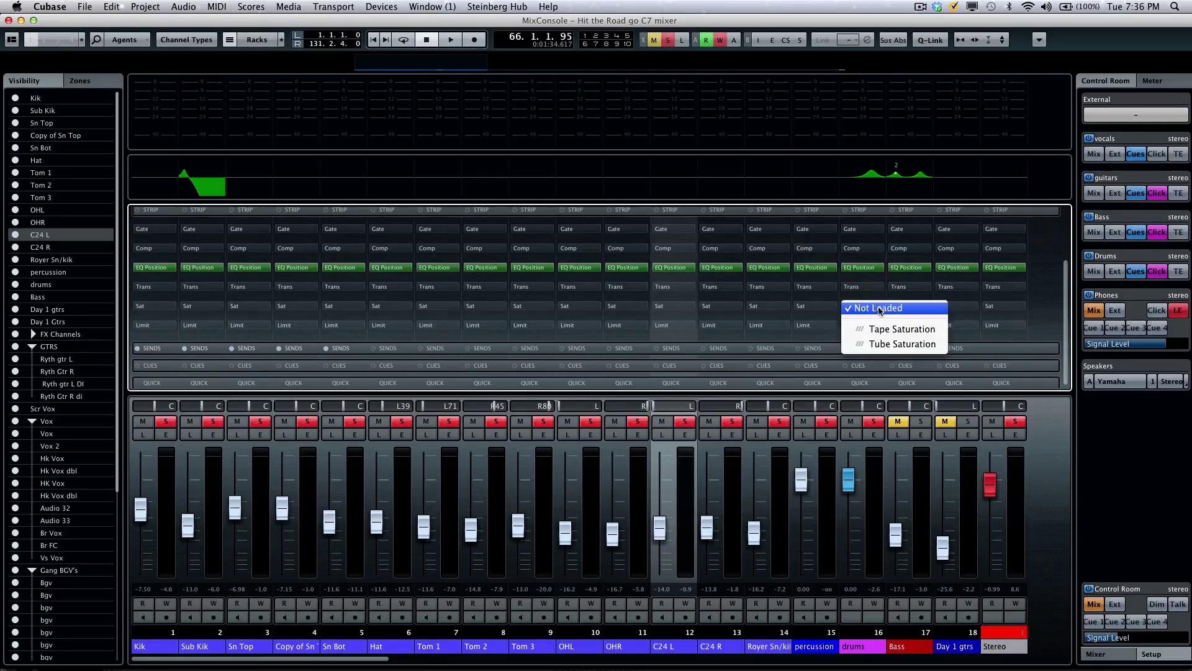
{"action": "left_click", "coordinate": [824, 329]}
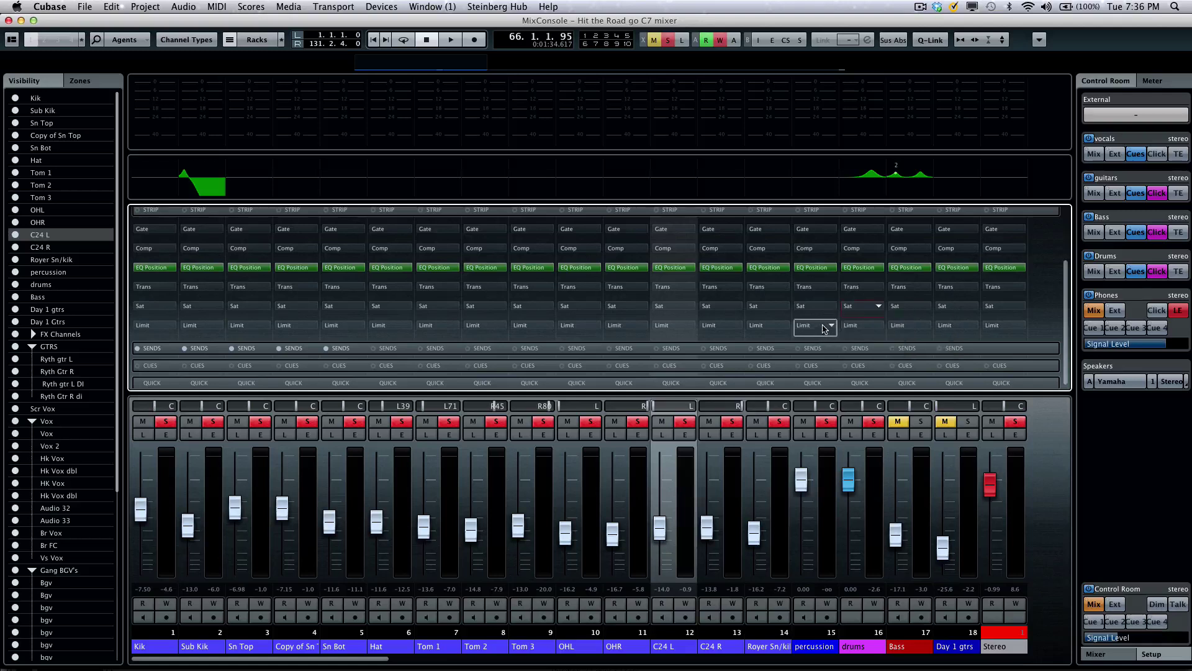
{"action": "left_click", "coordinate": [880, 327]}
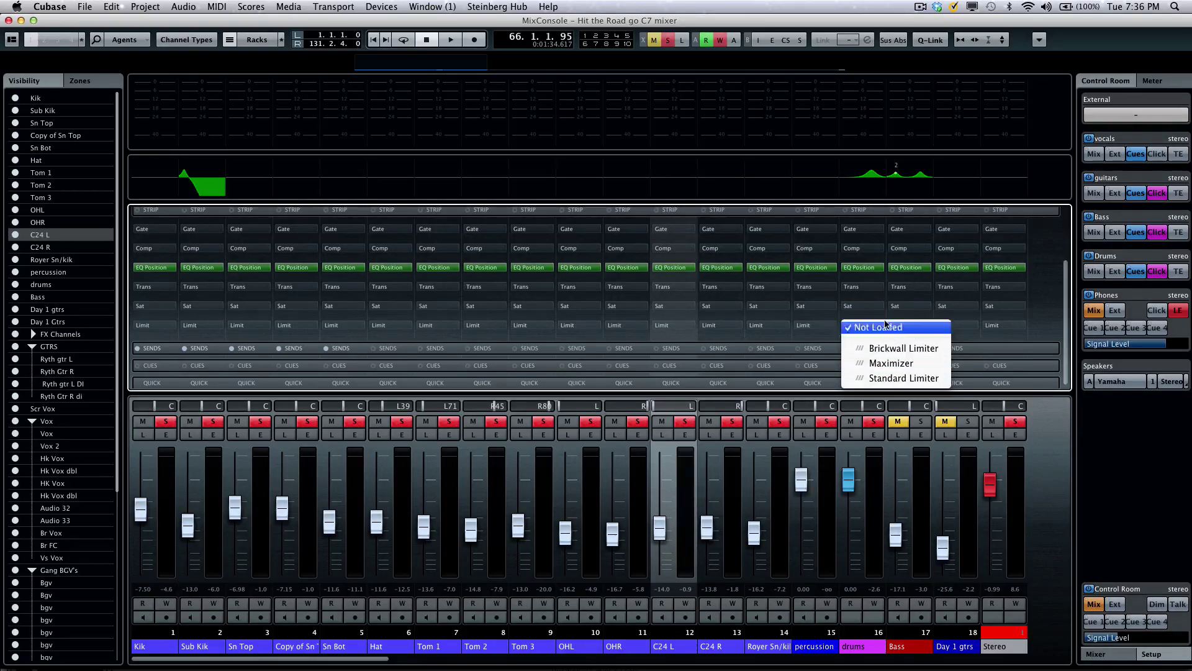
{"action": "left_click", "coordinate": [867, 249]}
{"action": "mouse_move", "coordinate": [868, 249]}
{"action": "left_mouse_down"}
{"action": "mouse_move", "coordinate": [868, 236]}
{"action": "mouse_move", "coordinate": [870, 249]}
{"action": "left_mouse_up"}
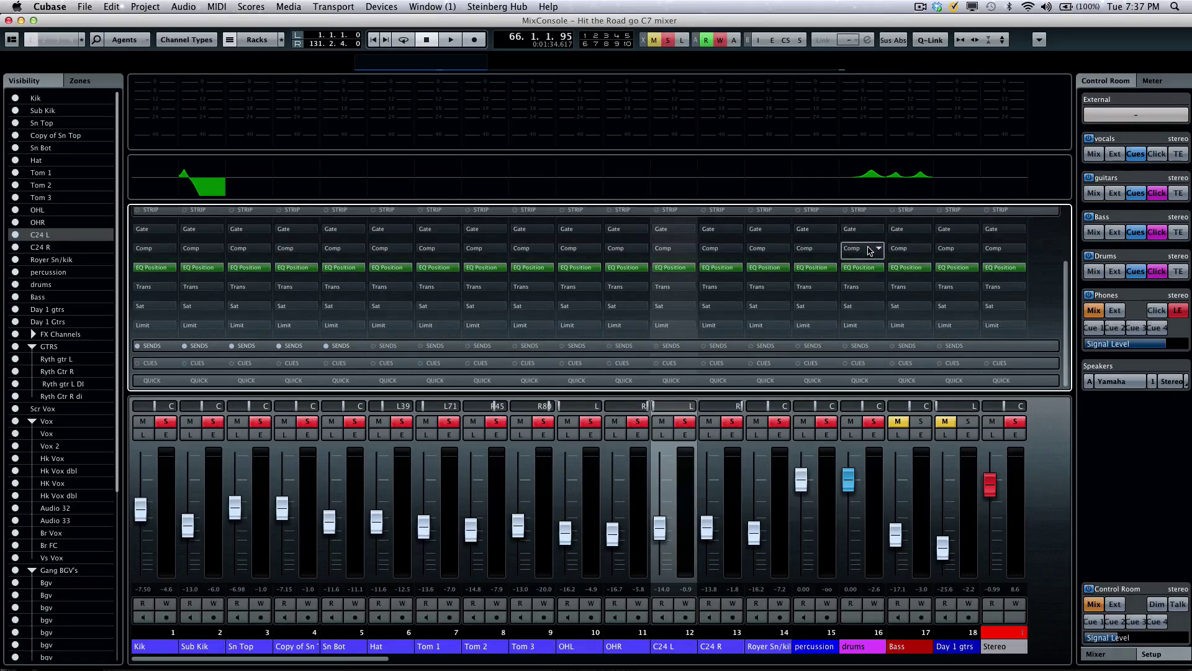
- Load Noise Gates on the percussion and C24 R strips, plus a VintageCompressor on percussion
{"action": "left_click", "coordinate": [832, 231]}
{"action": "left_click", "coordinate": [833, 250]}
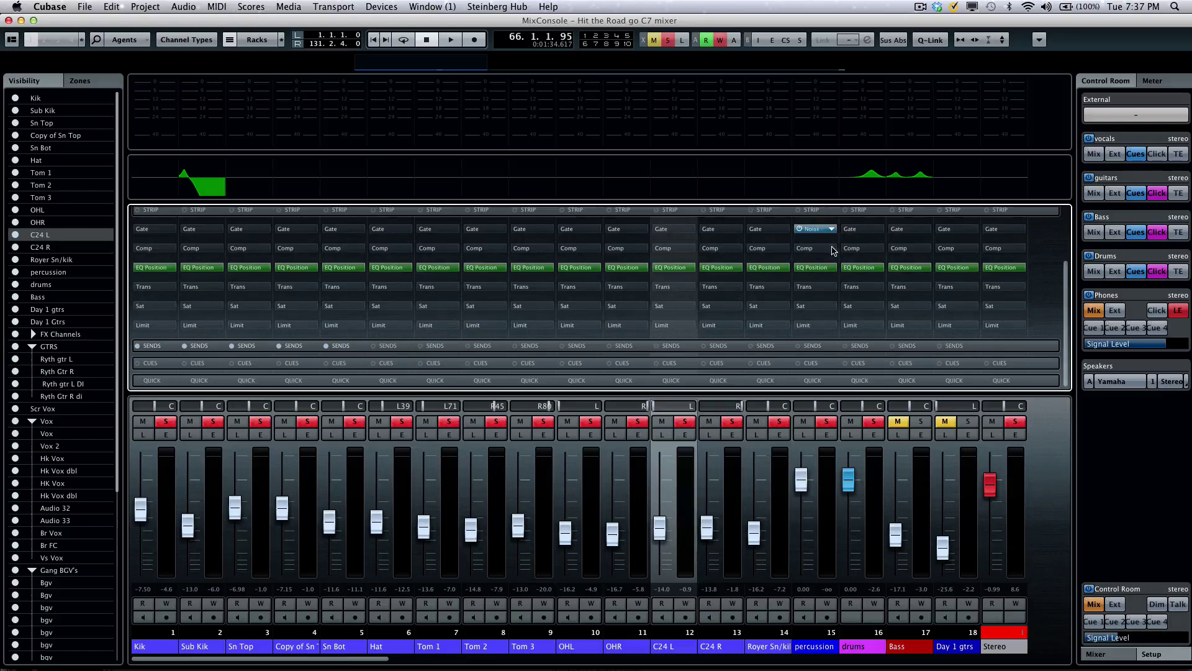
{"action": "left_click", "coordinate": [738, 229]}
{"action": "left_click", "coordinate": [739, 251]}
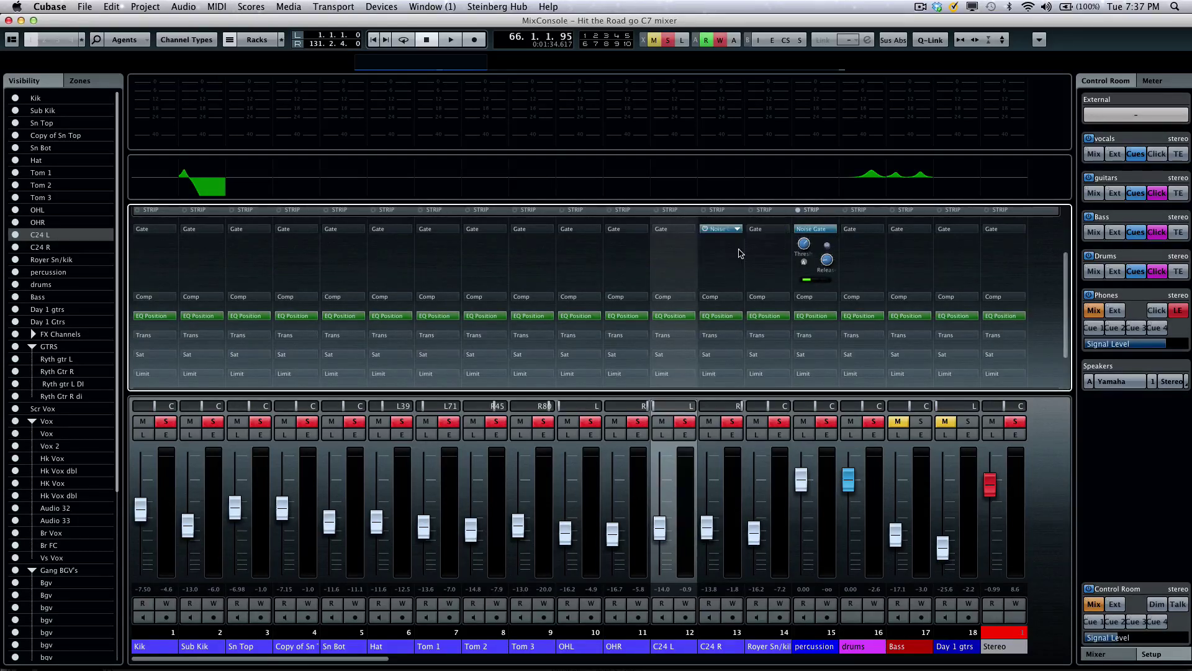
{"action": "left_click", "coordinate": [826, 298]}
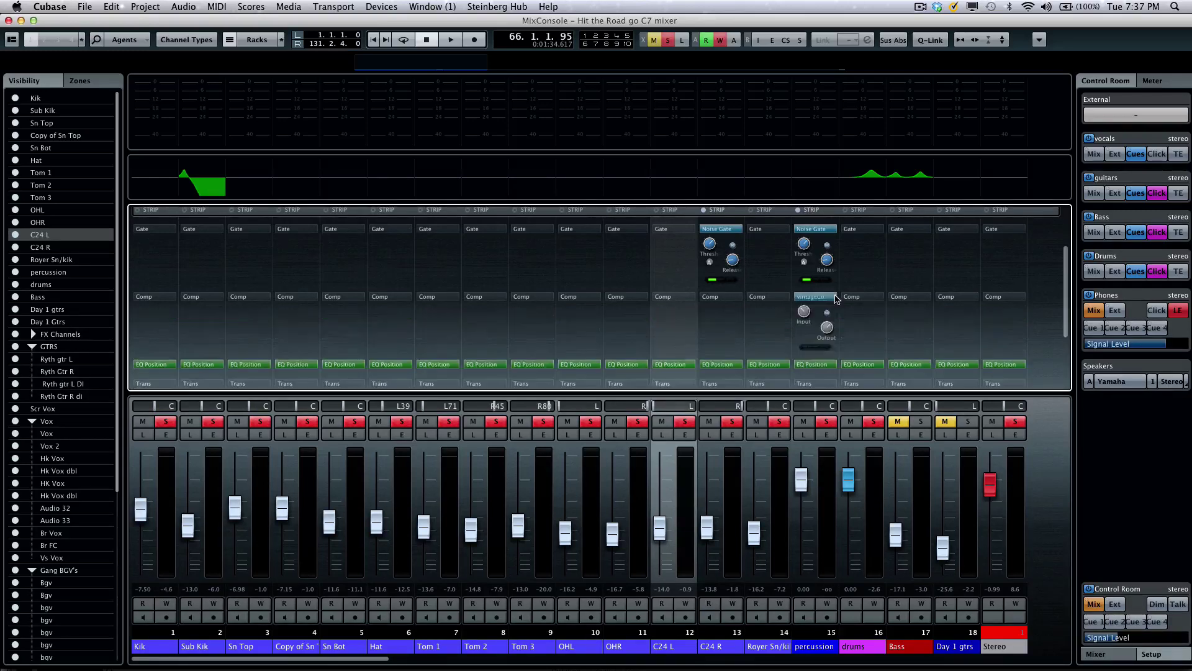
- Enable Show All Channel Strip Controls in Rack Settings and inspect the gate Release knob's options
{"action": "left_click", "coordinate": [283, 43]}
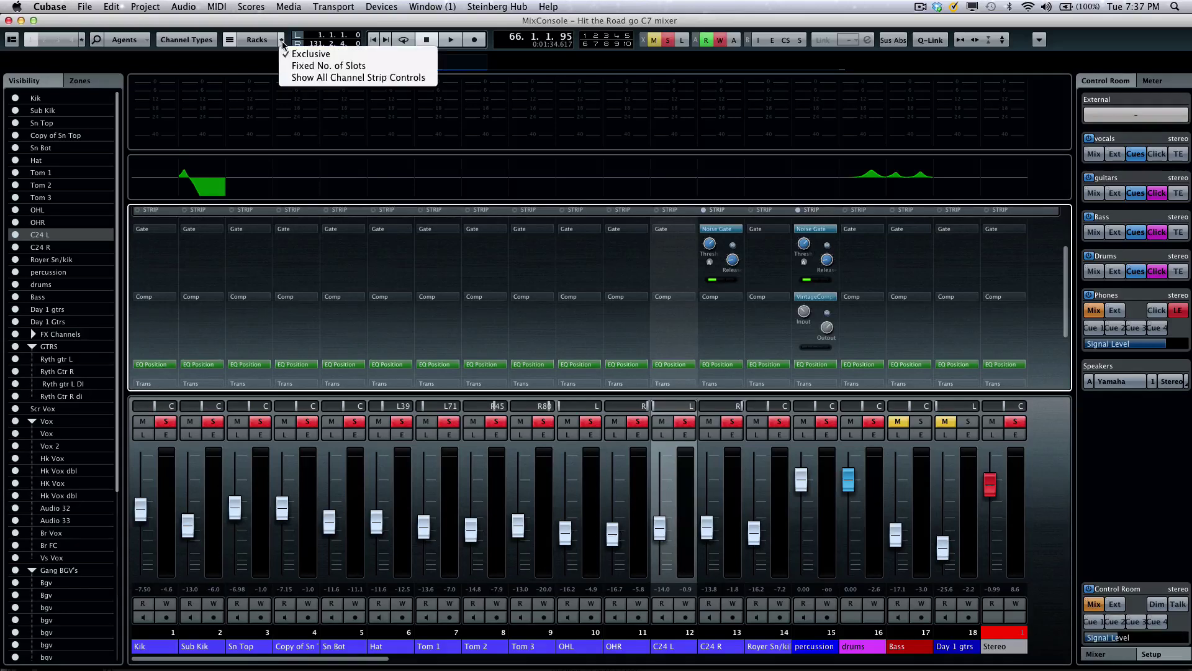
{"action": "left_click", "coordinate": [308, 78]}
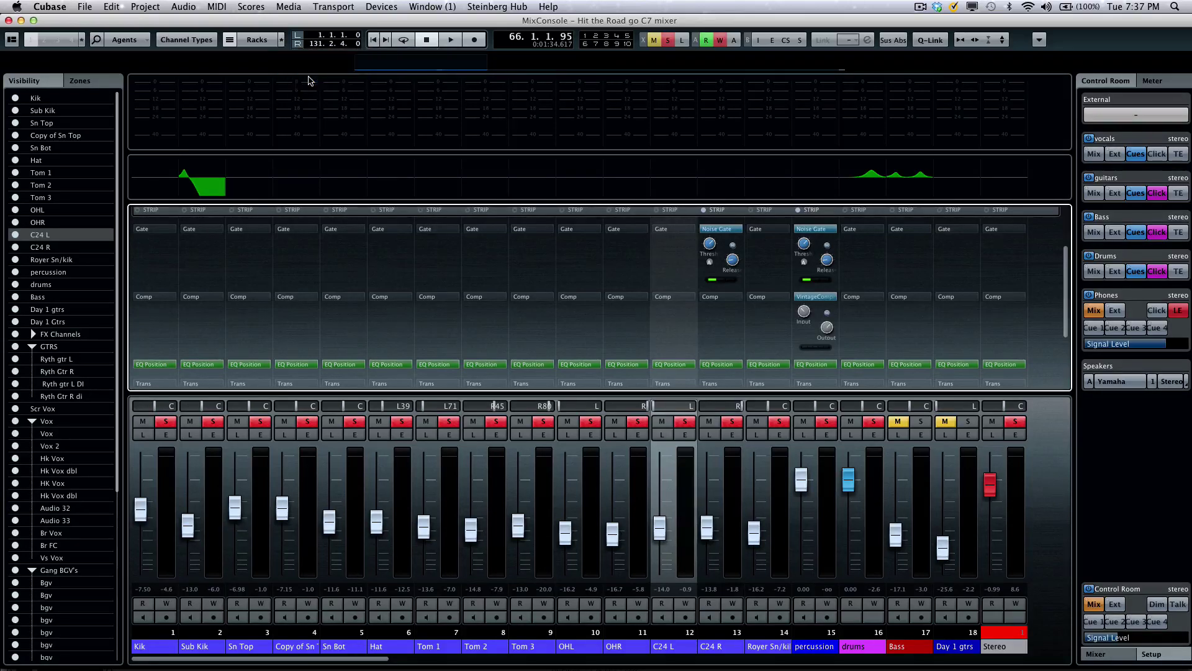
{"action": "right_click", "coordinate": [722, 264]}
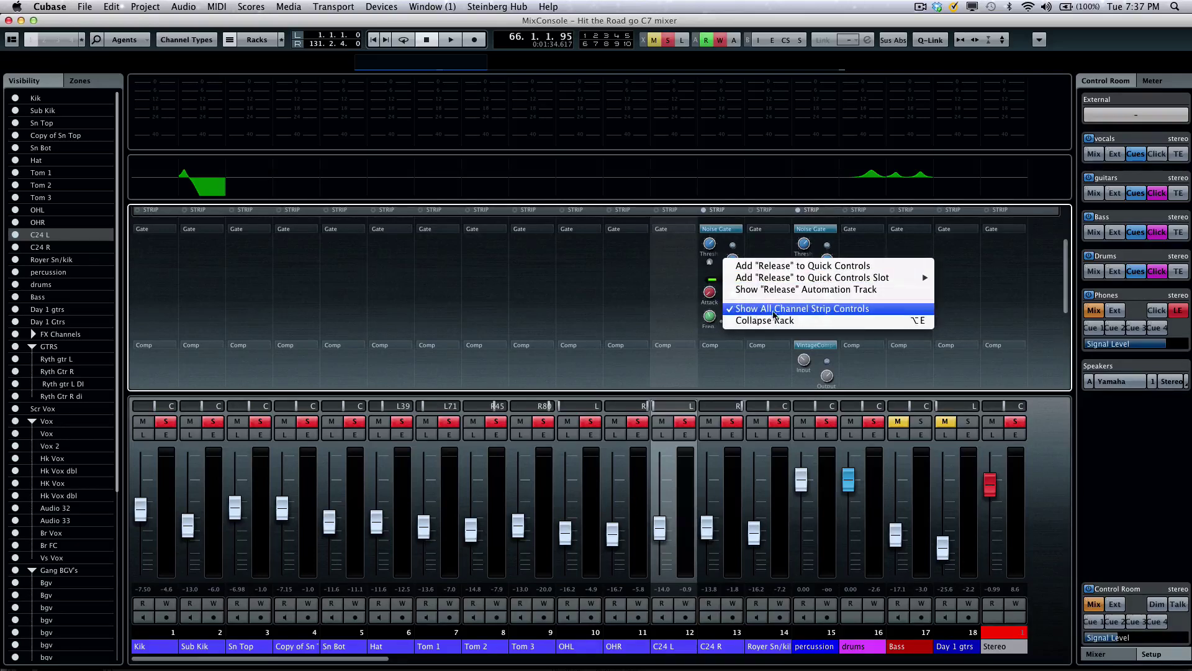
{"action": "left_click", "coordinate": [661, 298]}
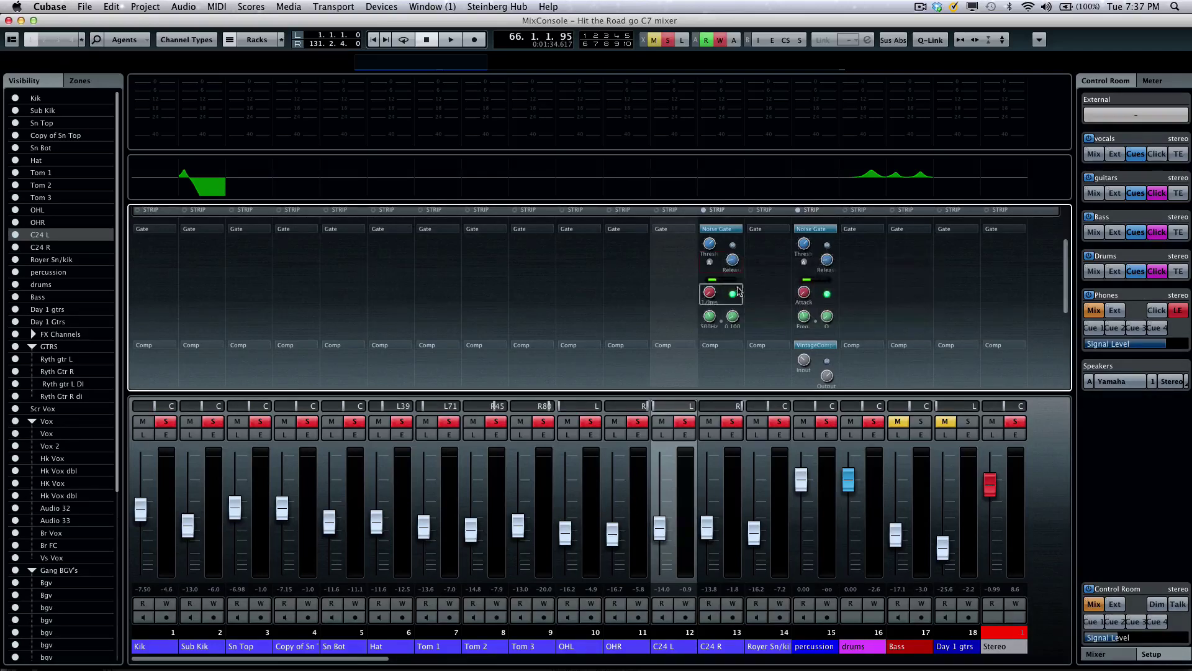
{"action": "scroll", "coordinate": [776, 342], "scroll_direction": "down", "scroll_amount": 2}
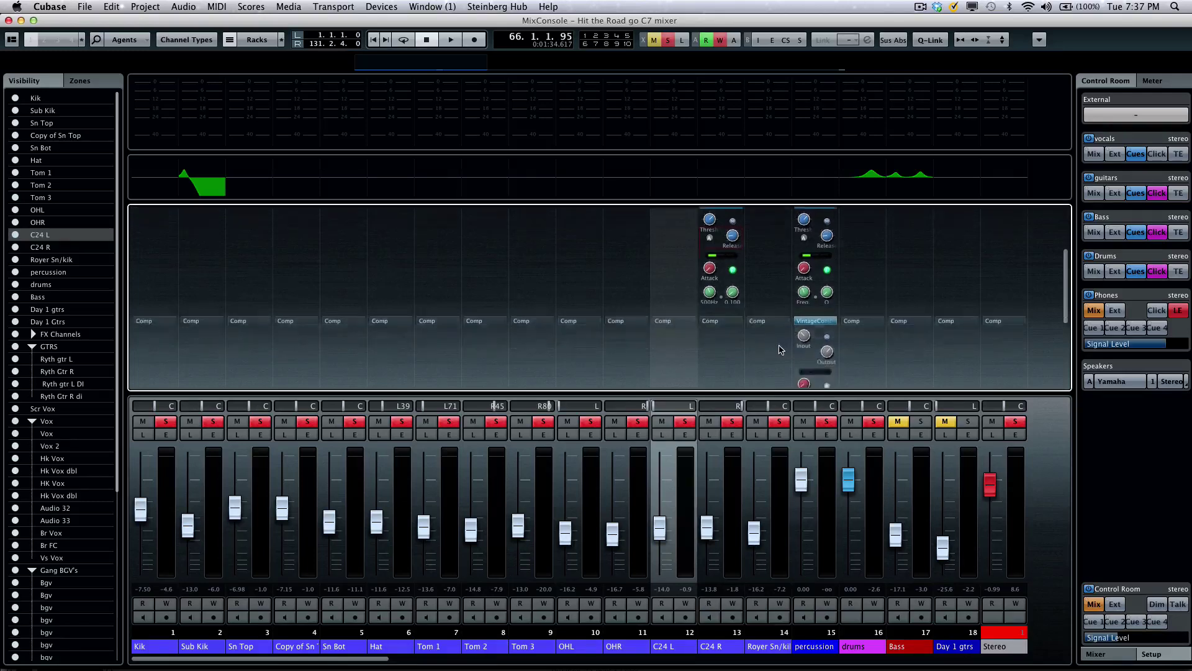
{"action": "scroll", "coordinate": [762, 338], "scroll_direction": "up", "scroll_amount": 4}
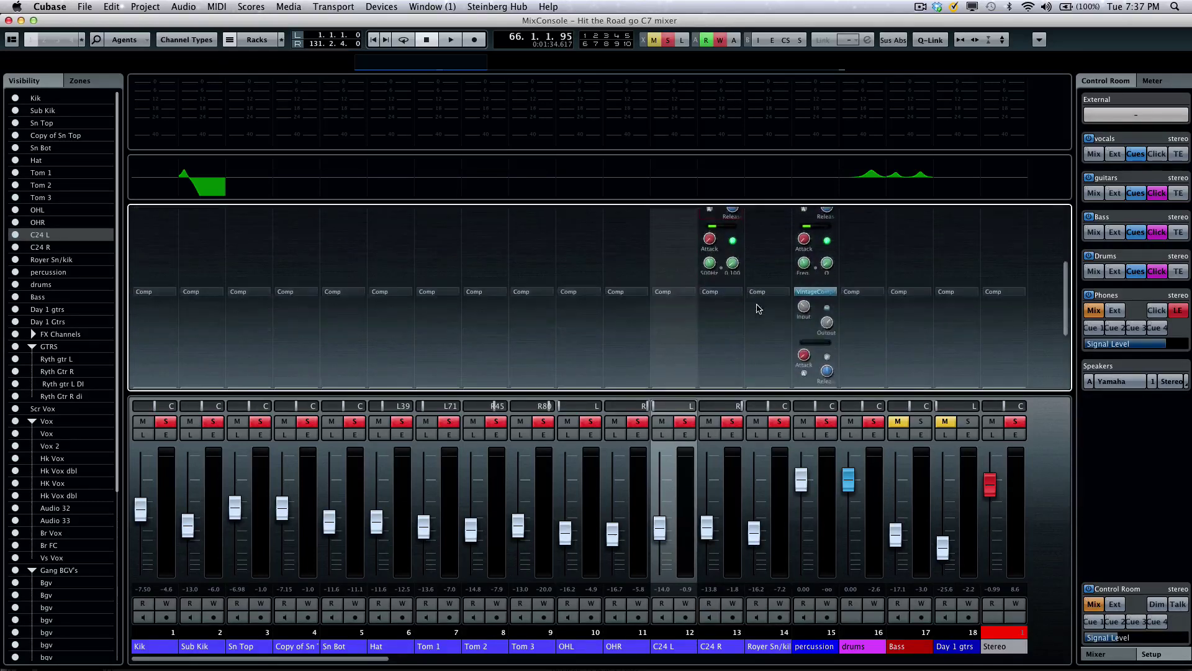
{"action": "scroll", "coordinate": [757, 306], "scroll_direction": "down", "scroll_amount": 2}
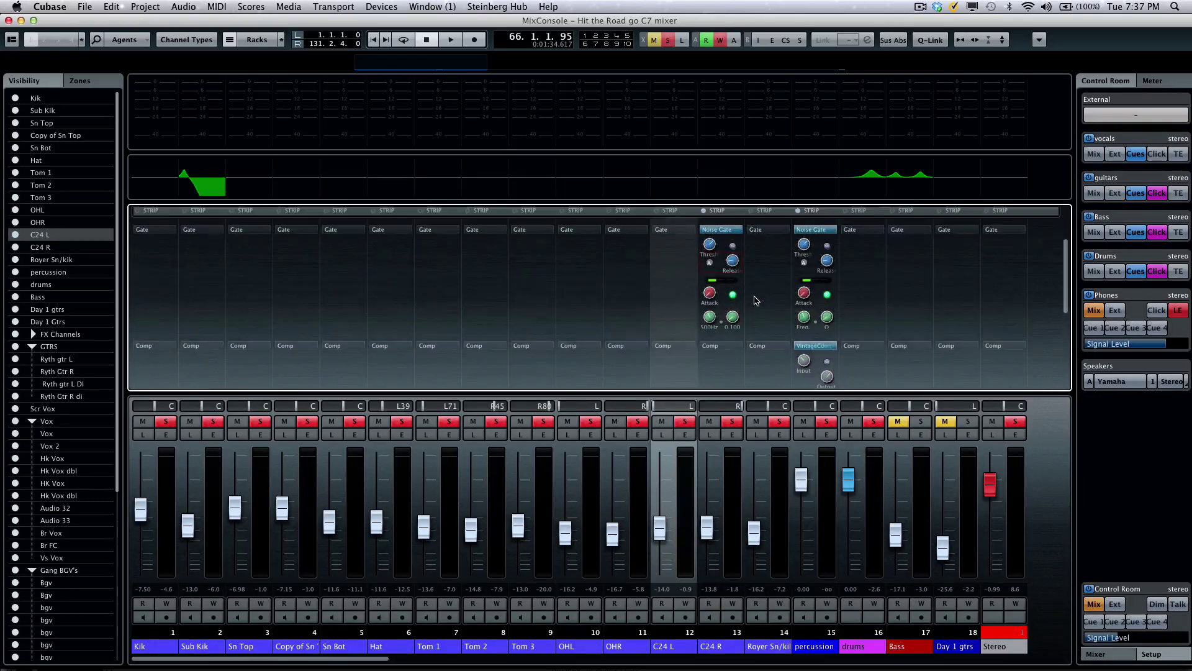
{"action": "left_click_drag", "start_coordinate": [807, 345], "coordinate": [814, 237]}
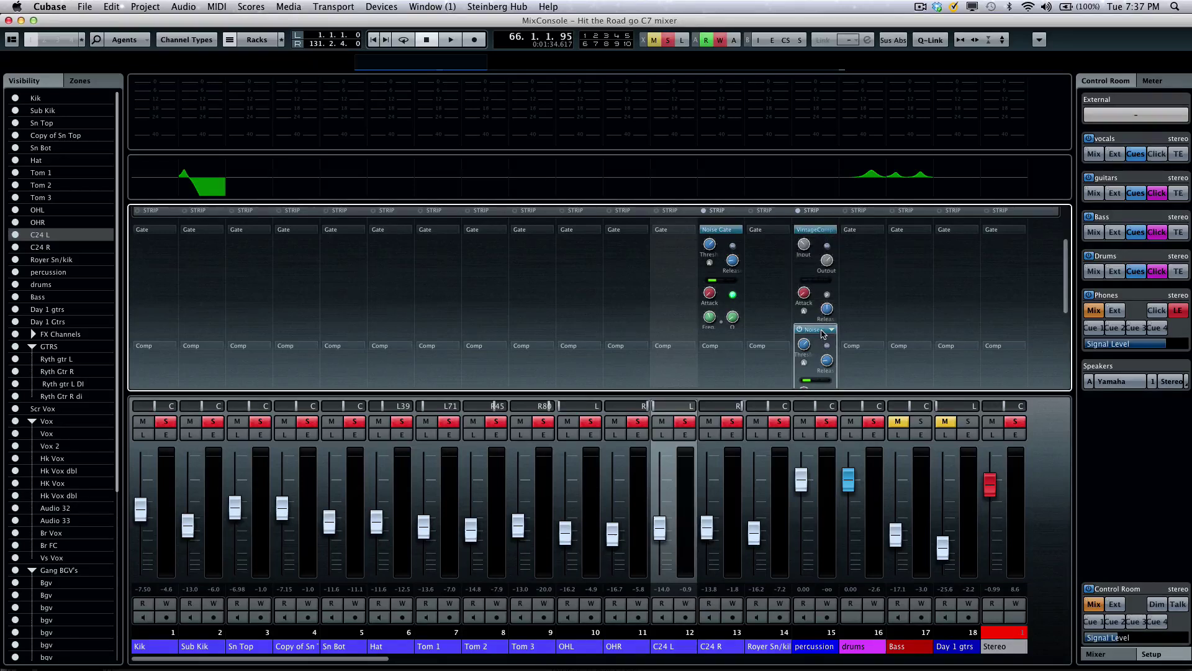
{"action": "left_click_drag", "start_coordinate": [822, 334], "coordinate": [823, 234]}
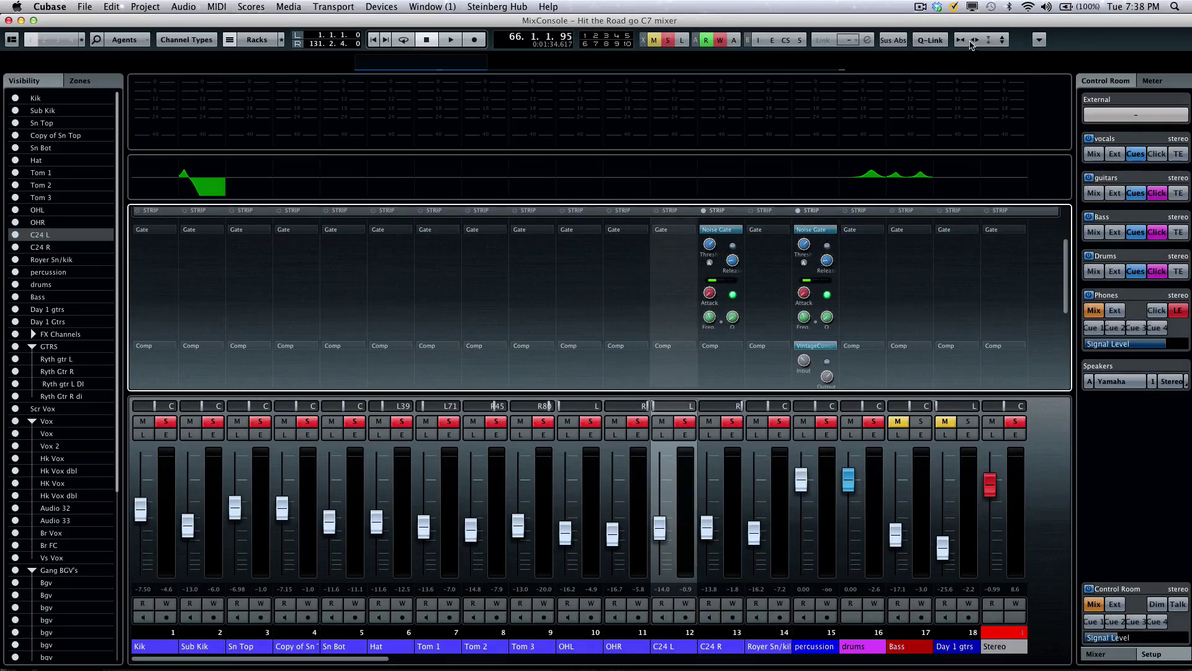
- Link the channels, then load Noise Gate and VintageCompressor on Kik and all linked channels
{"action": "left_click", "coordinate": [932, 43]}
{"action": "left_click", "coordinate": [42, 101]}
{"action": "scroll", "coordinate": [56, 259], "scroll_direction": "down", "scroll_amount": 5}
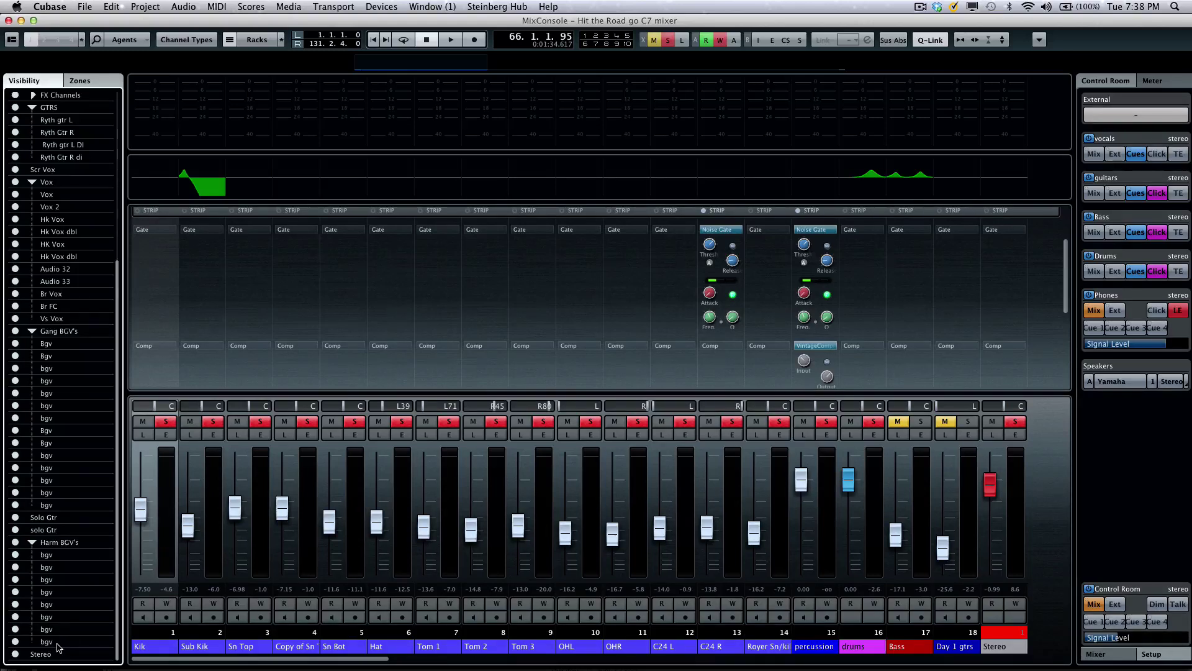
{"action": "scroll", "coordinate": [57, 646], "scroll_direction": "up", "scroll_amount": 5}
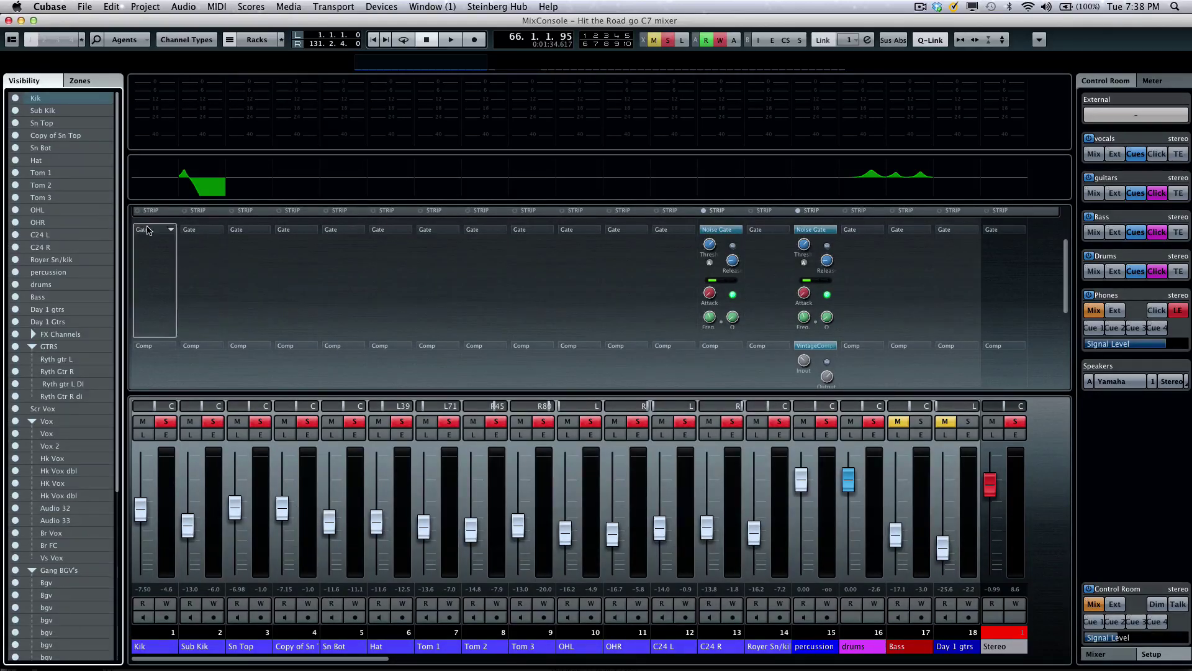
{"action": "left_click", "coordinate": [172, 231]}
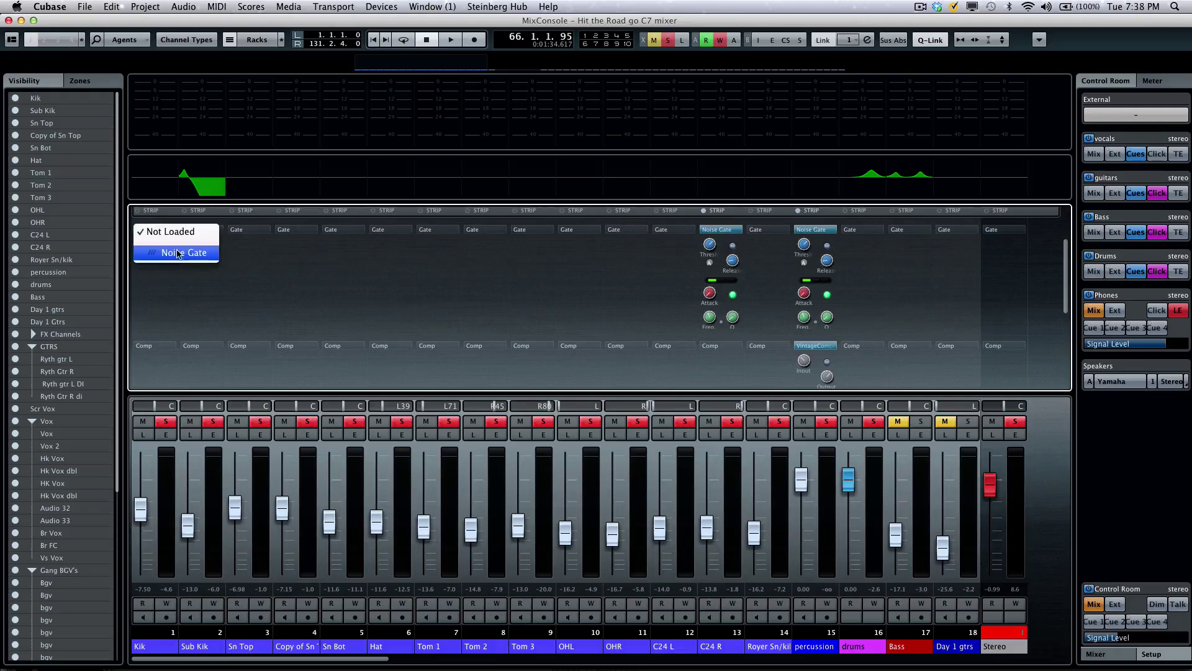
{"action": "left_click", "coordinate": [177, 254]}
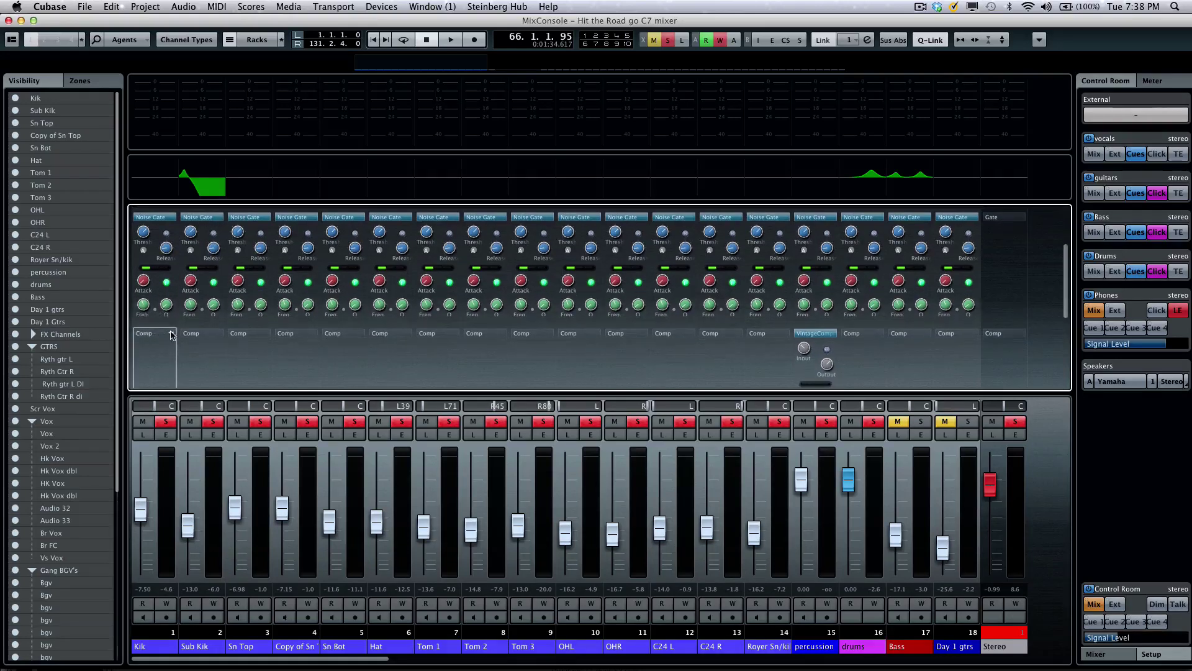
{"action": "left_click", "coordinate": [172, 336]}
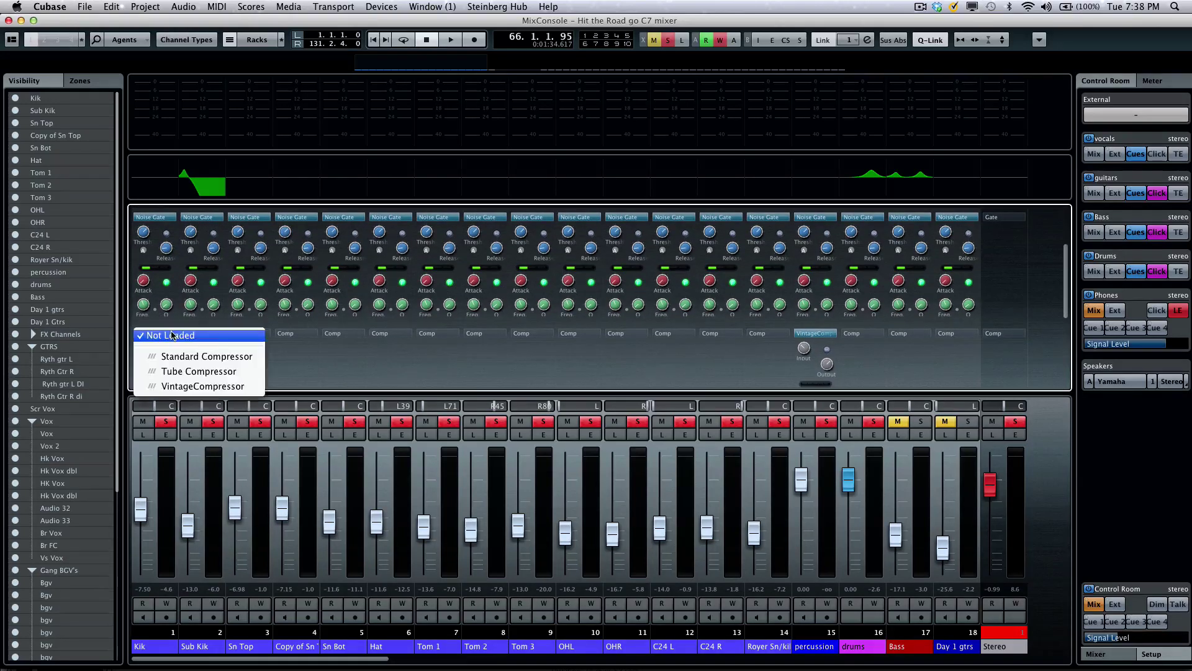
{"action": "left_click", "coordinate": [205, 385]}
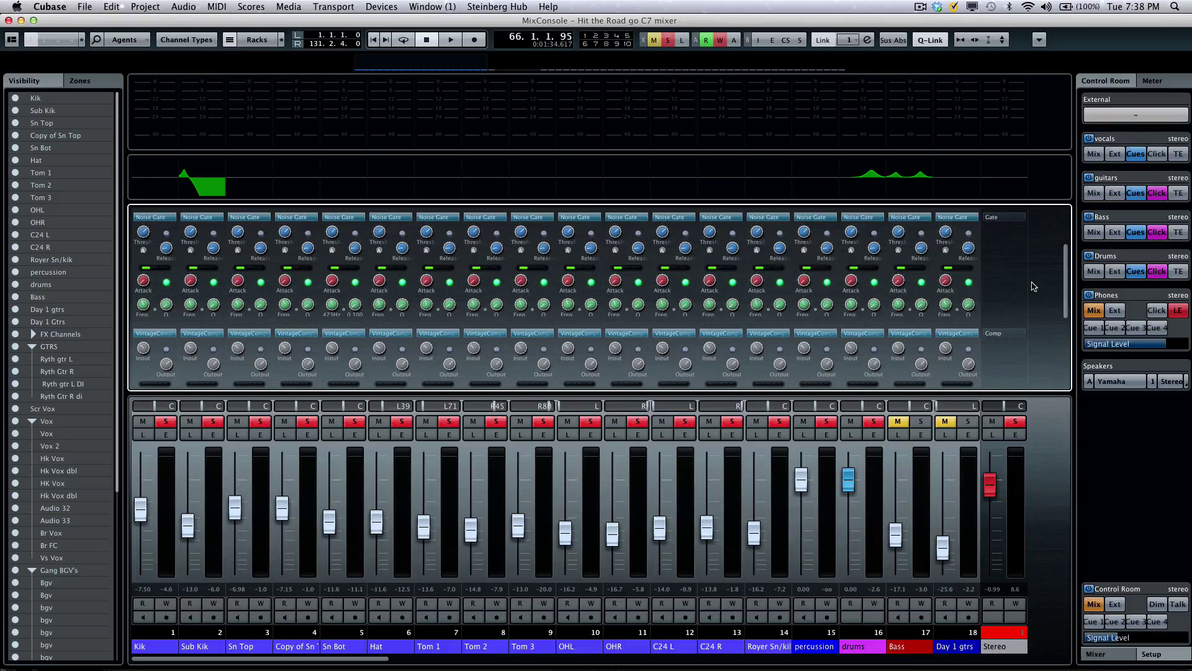
- Fill the Trans, Sat and Limit slots with EnvelopeShaper, Tape Saturation and Brickwall Limiter
{"action": "scroll", "coordinate": [1034, 286], "scroll_direction": "down", "scroll_amount": 5}
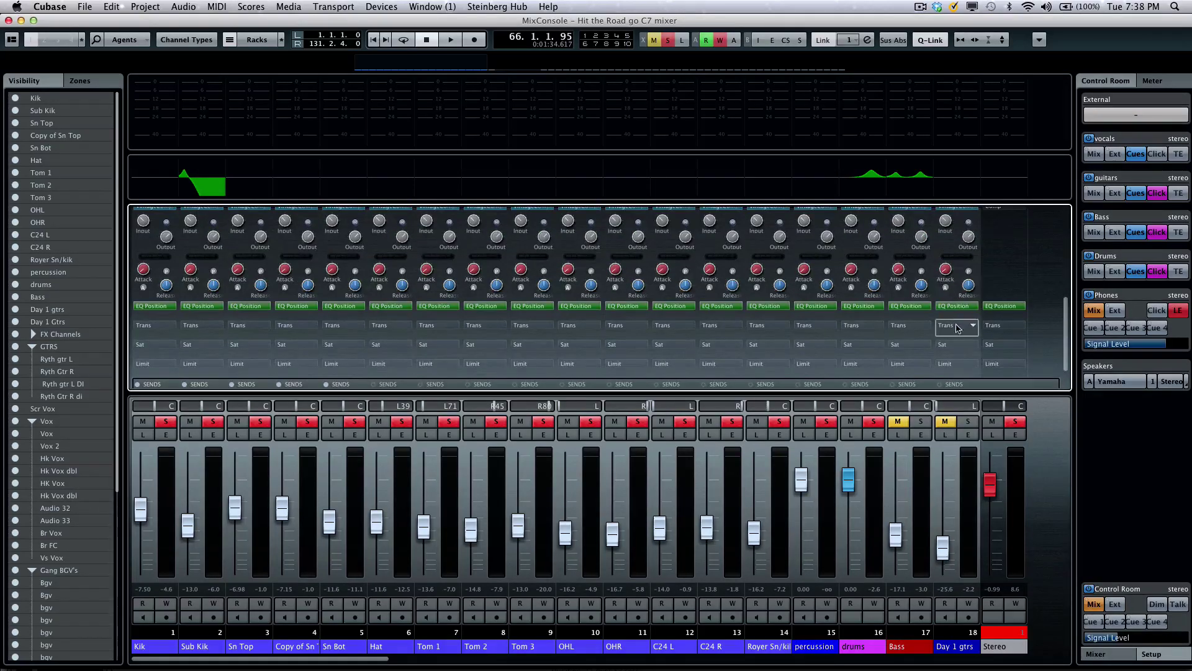
{"action": "left_click", "coordinate": [977, 327]}
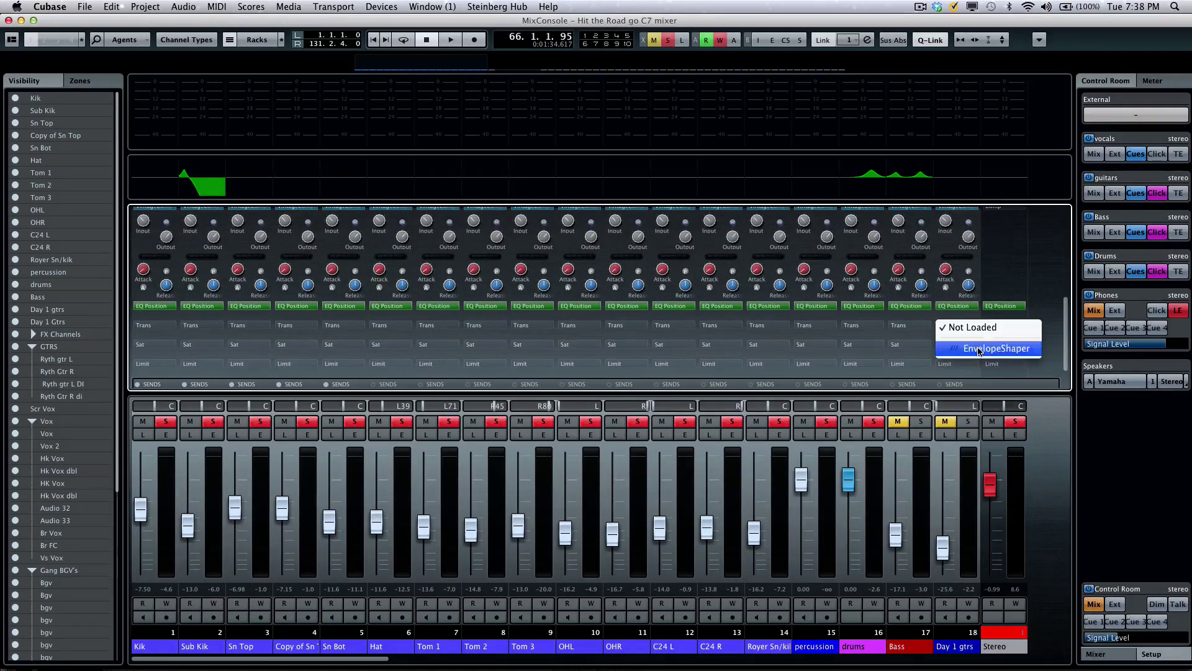
{"action": "left_click", "coordinate": [984, 346]}
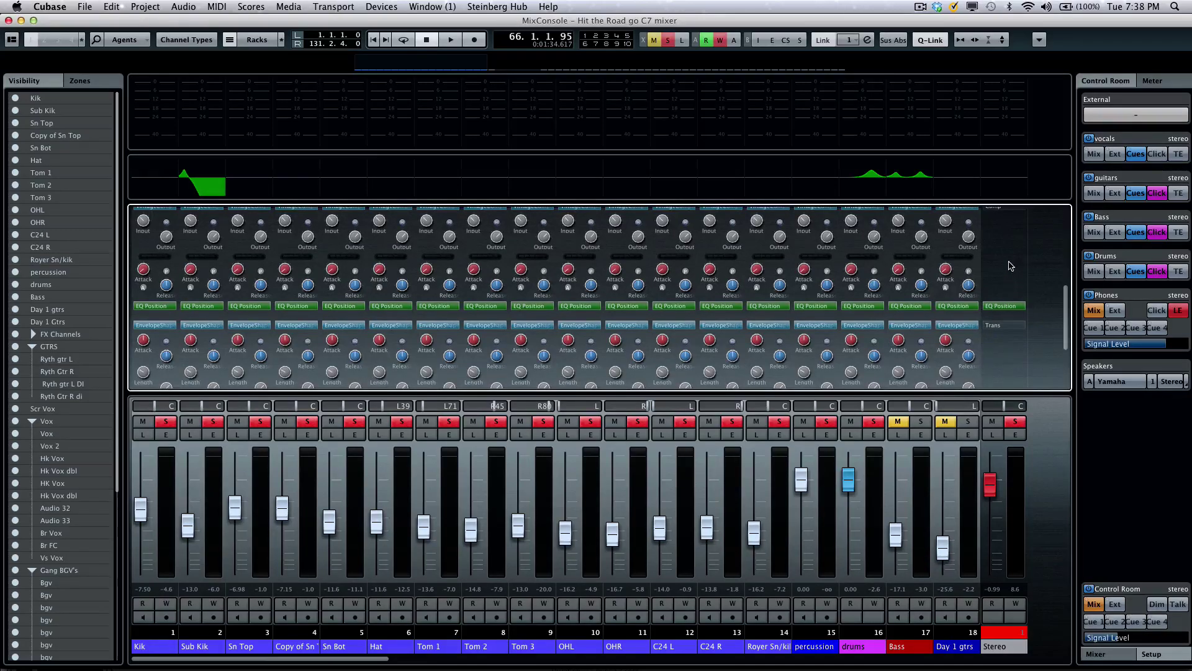
{"action": "scroll", "coordinate": [1008, 266], "scroll_direction": "down", "scroll_amount": 3}
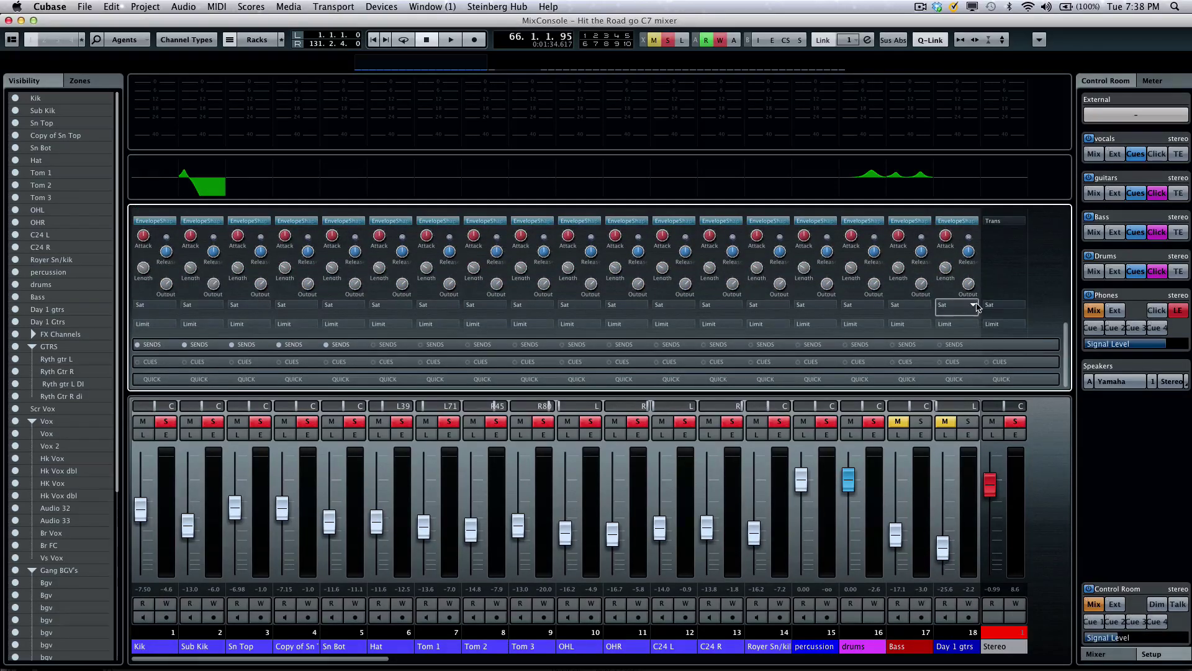
{"action": "left_click", "coordinate": [977, 307]}
{"action": "left_click", "coordinate": [976, 331]}
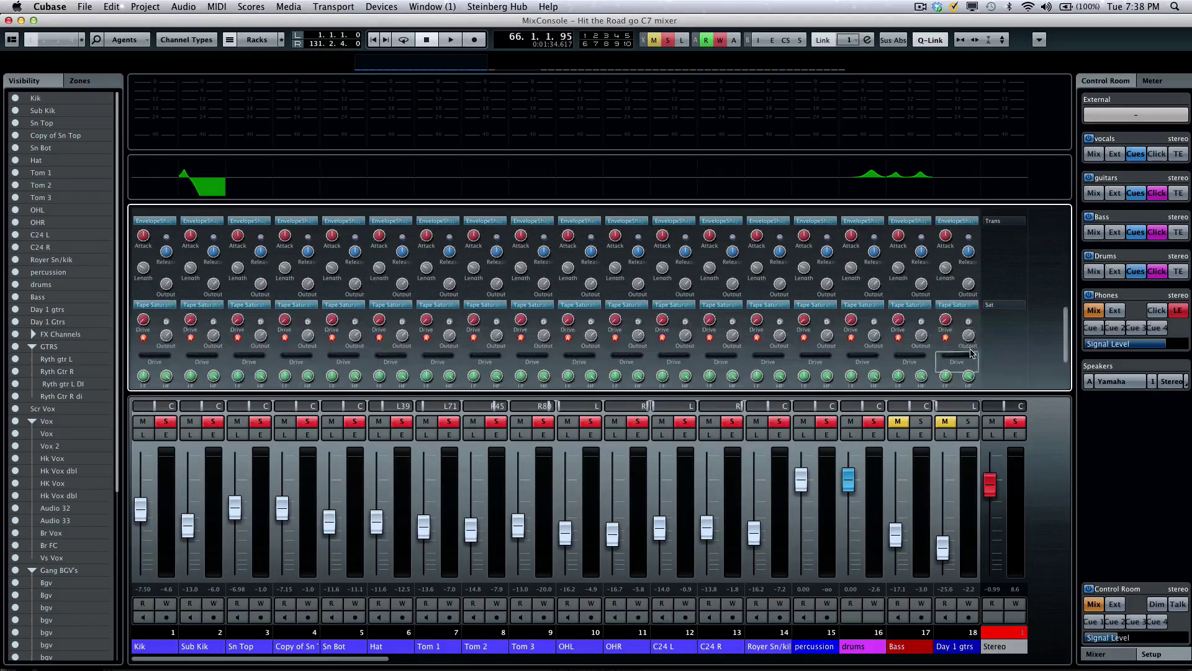
{"action": "scroll", "coordinate": [1012, 301], "scroll_direction": "down", "scroll_amount": 3}
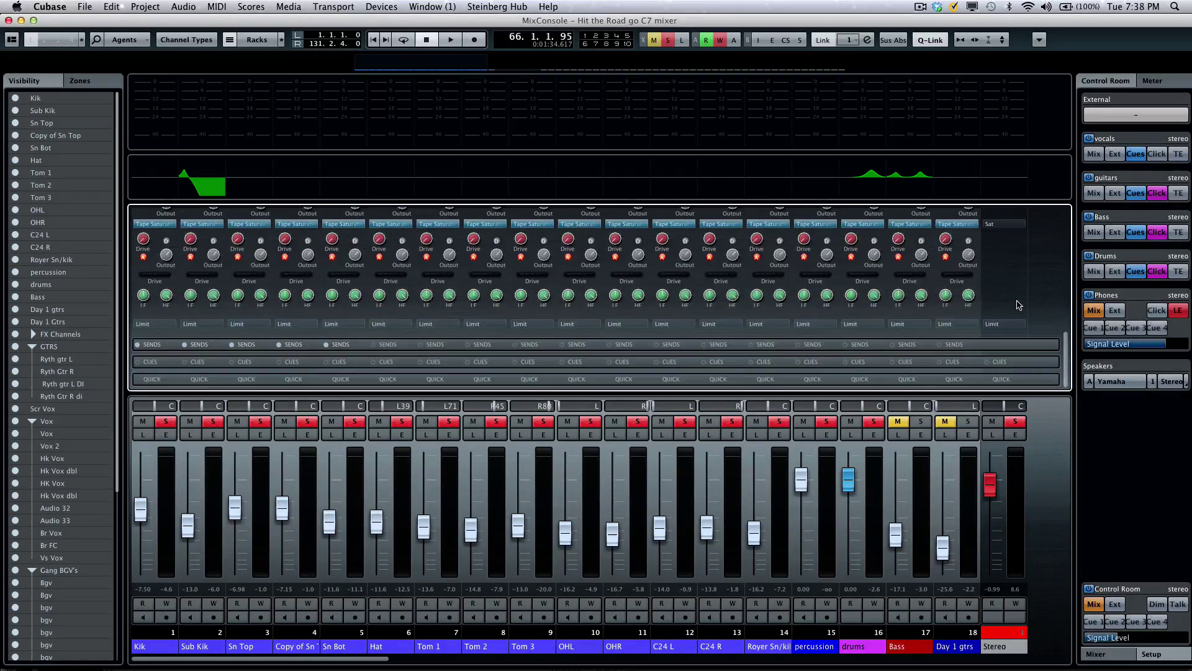
{"action": "left_click", "coordinate": [971, 325]}
{"action": "left_click", "coordinate": [990, 343]}
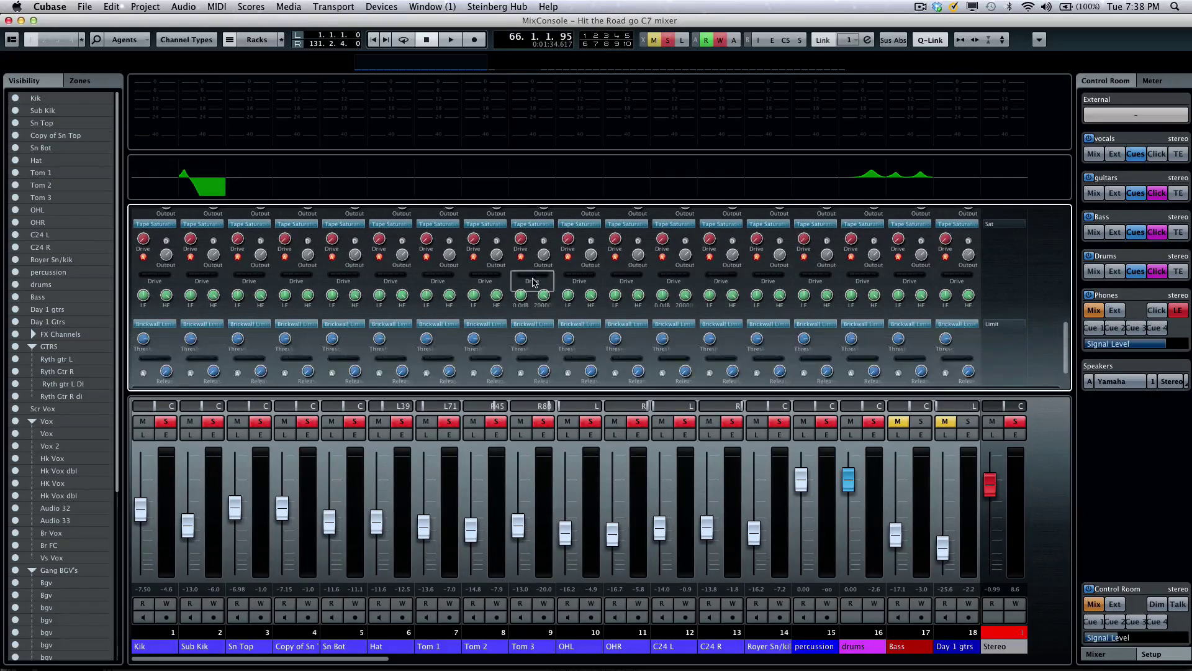
- Scroll through the loaded strip modules, then collapse the Channel Strip rack via its STRIP header
{"action": "scroll", "coordinate": [535, 283], "scroll_direction": "up", "scroll_amount": 3}
{"action": "scroll", "coordinate": [535, 283], "scroll_direction": "up", "scroll_amount": 5}
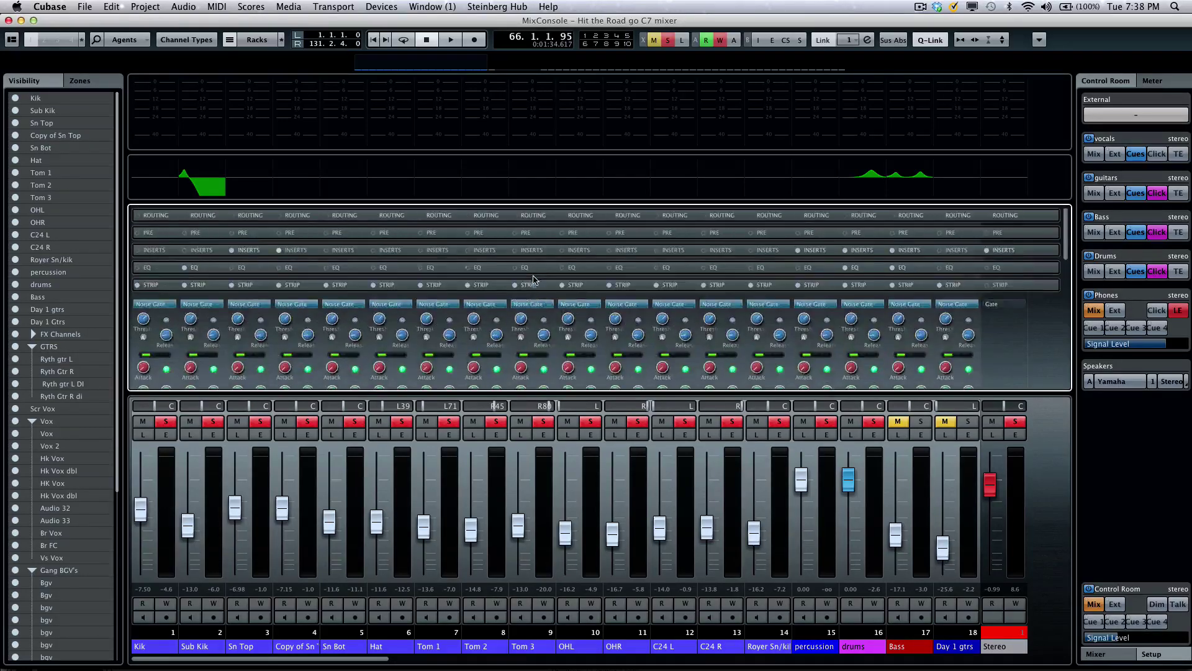
{"action": "scroll", "coordinate": [532, 279], "scroll_direction": "down", "scroll_amount": 8}
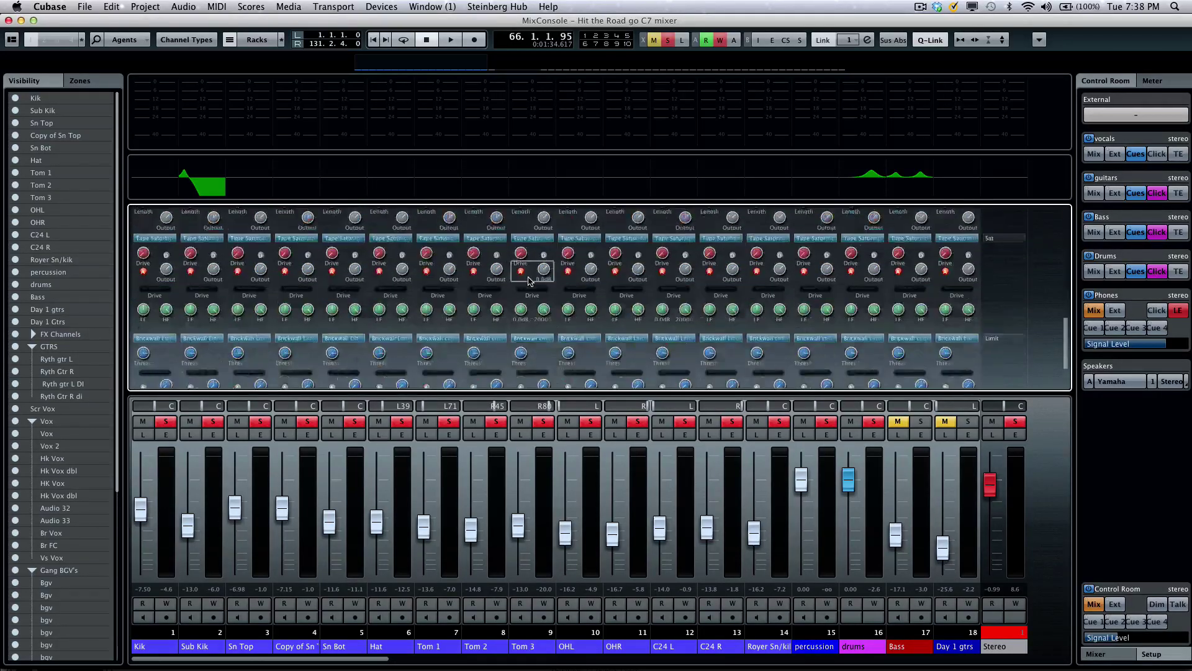
{"action": "scroll", "coordinate": [531, 283], "scroll_direction": "up", "scroll_amount": 6}
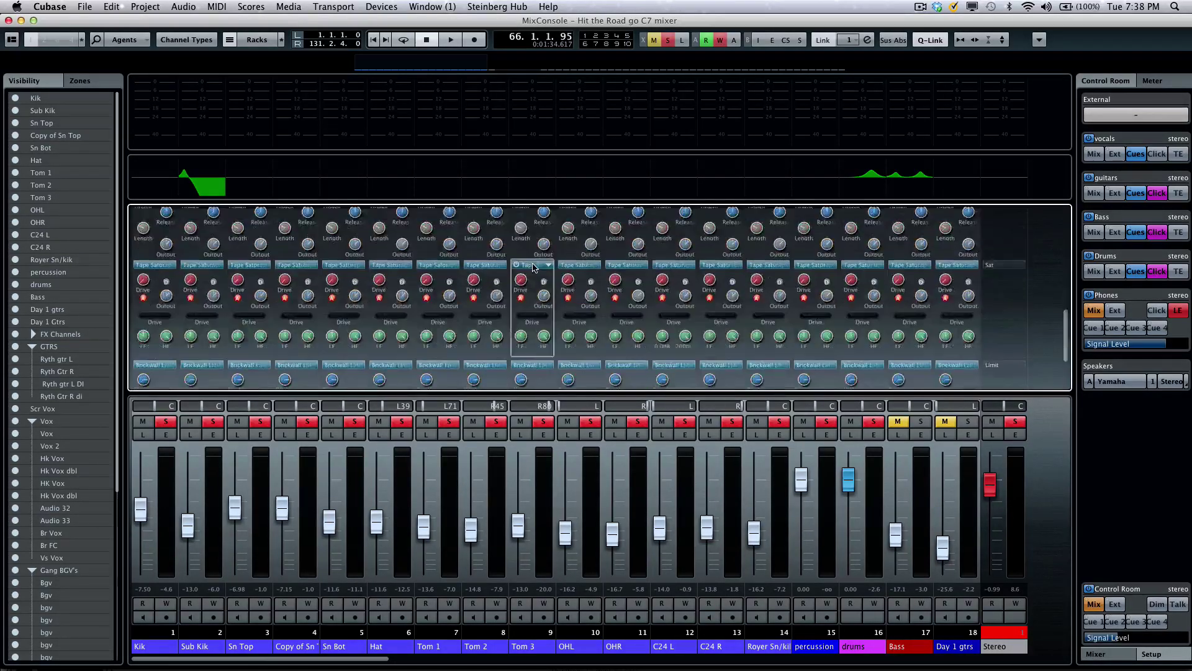
{"action": "scroll", "coordinate": [561, 270], "scroll_direction": "down", "scroll_amount": 6}
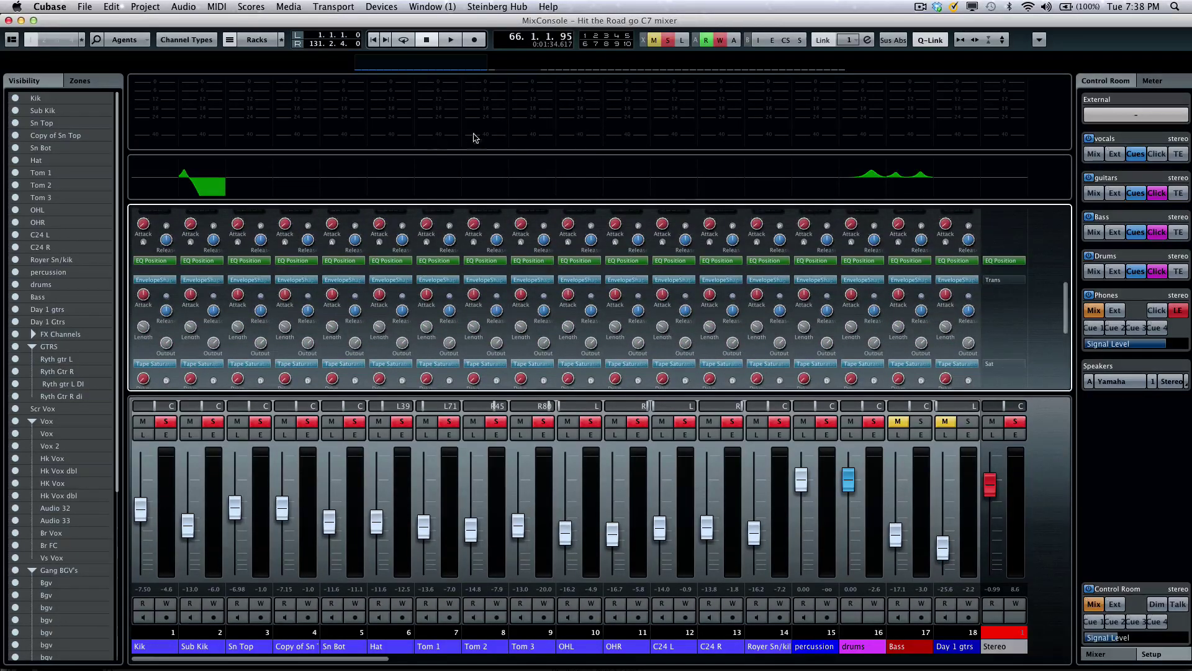
{"action": "scroll", "coordinate": [438, 254], "scroll_direction": "up", "scroll_amount": 6}
{"action": "scroll", "coordinate": [438, 255], "scroll_direction": "up", "scroll_amount": 3}
{"action": "left_click", "coordinate": [390, 285]}
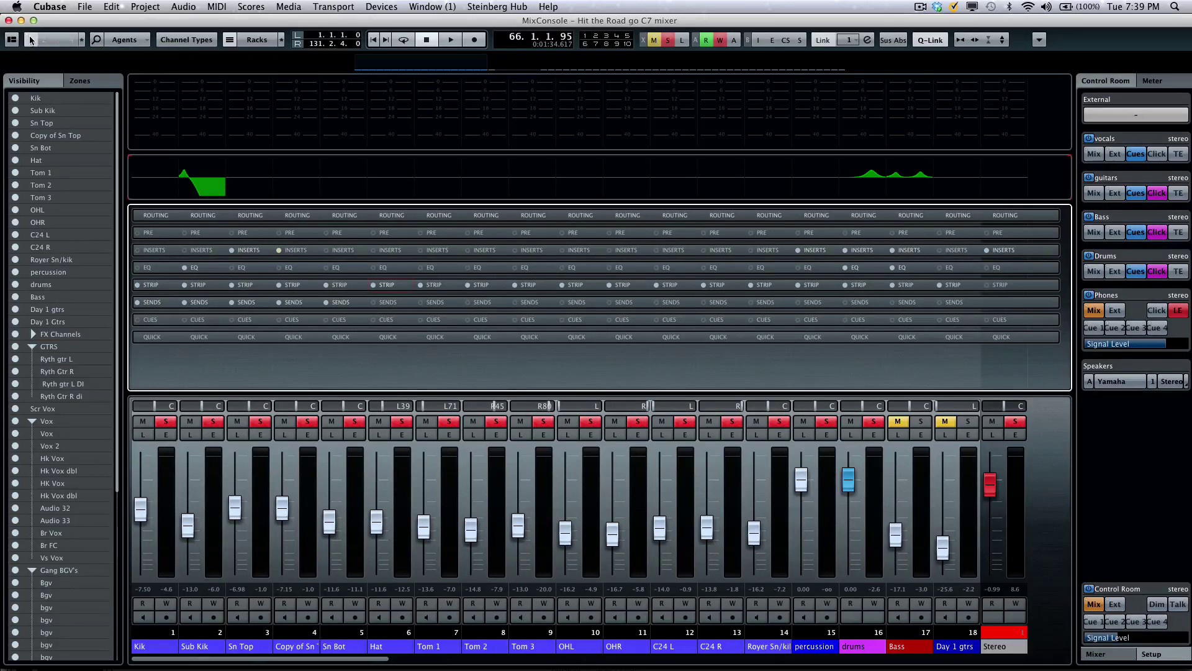
- Save the layout as configuration 1, then show only the Channel Strip rack, expanded
{"action": "left_click", "coordinate": [82, 41]}
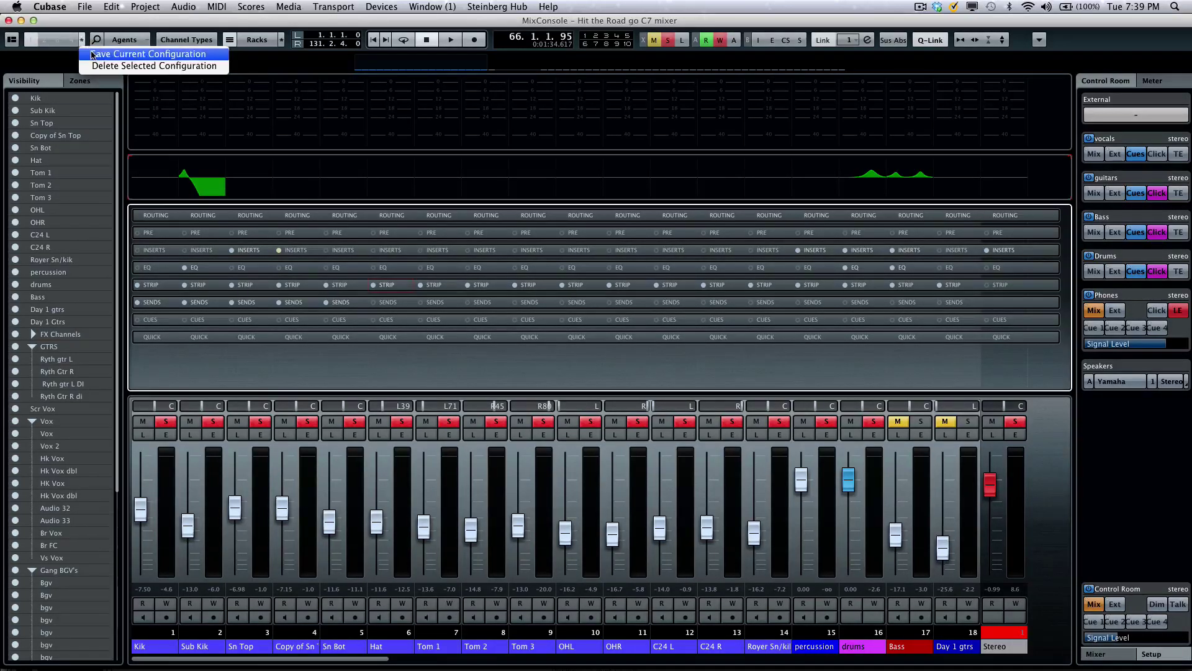
{"action": "left_click", "coordinate": [92, 55]}
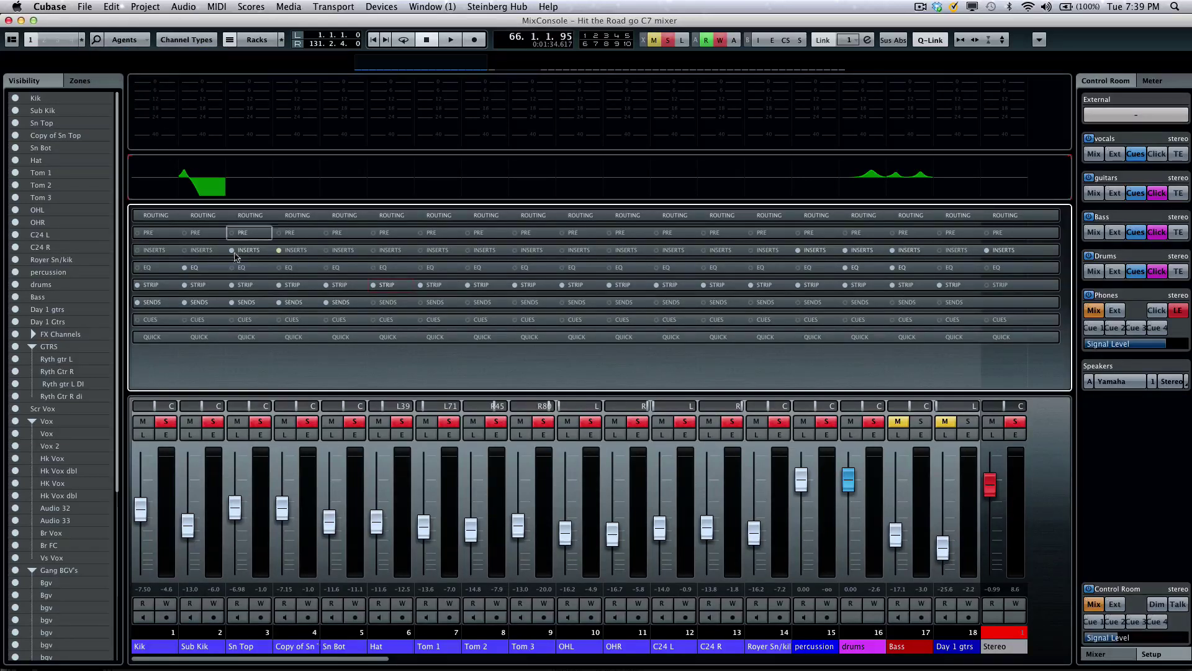
{"action": "left_click", "coordinate": [258, 40]}
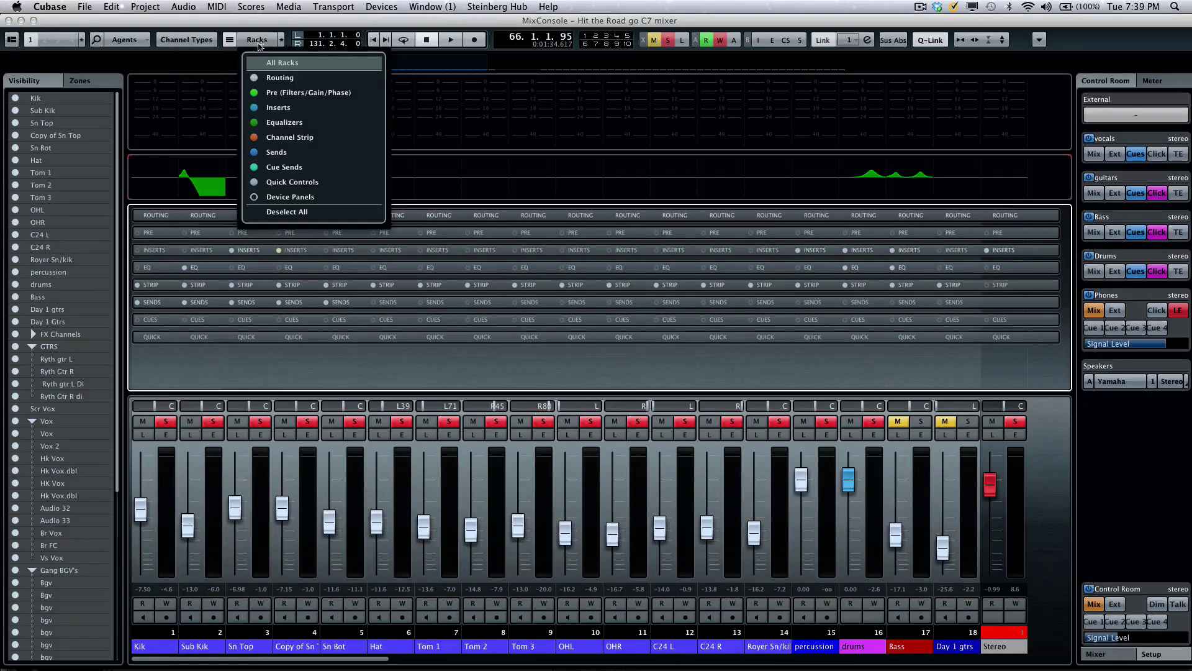
{"action": "left_click", "coordinate": [284, 211]}
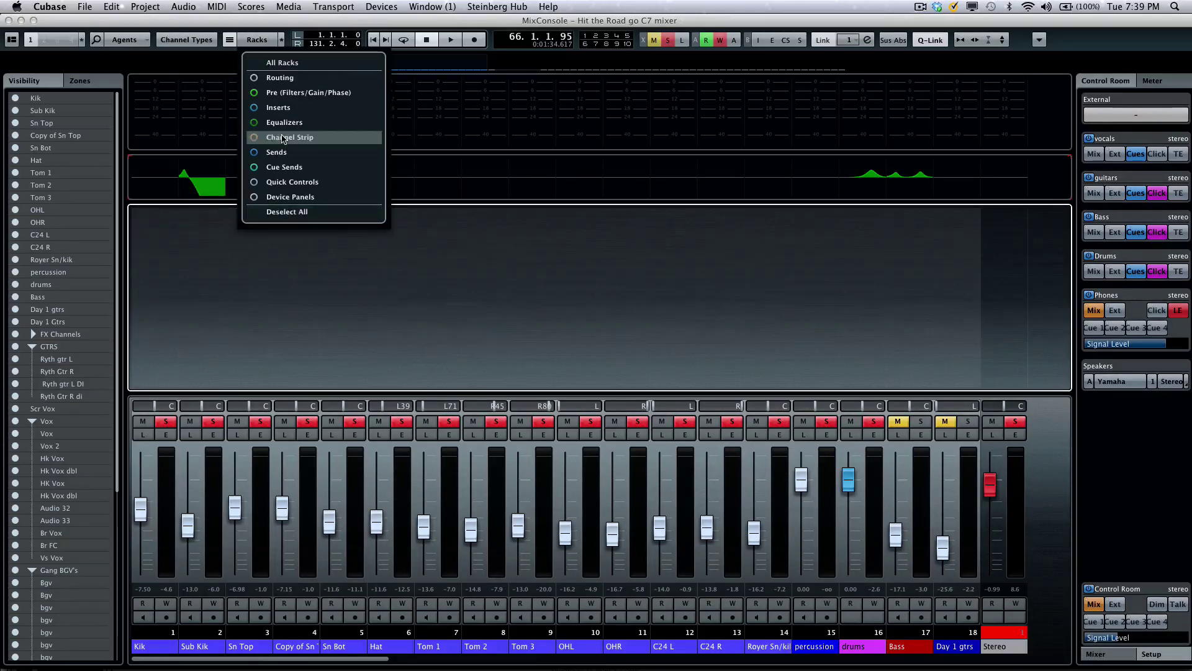
{"action": "left_click", "coordinate": [287, 137]}
{"action": "left_click", "coordinate": [202, 217]}
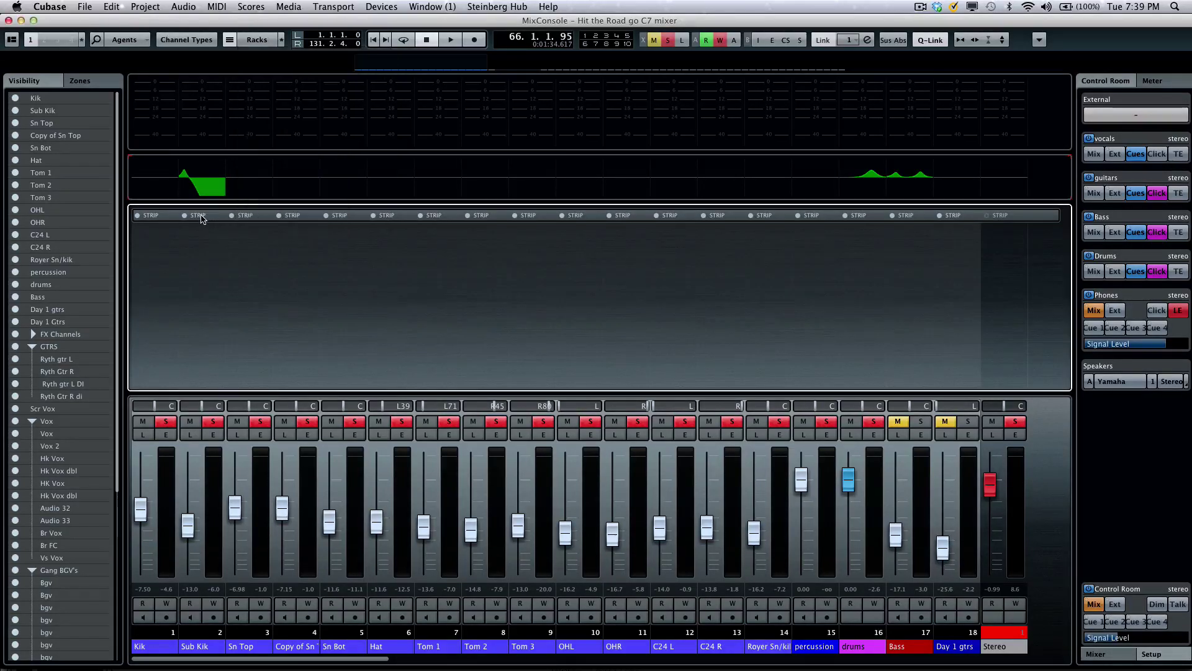
{"action": "left_click", "coordinate": [198, 215]}
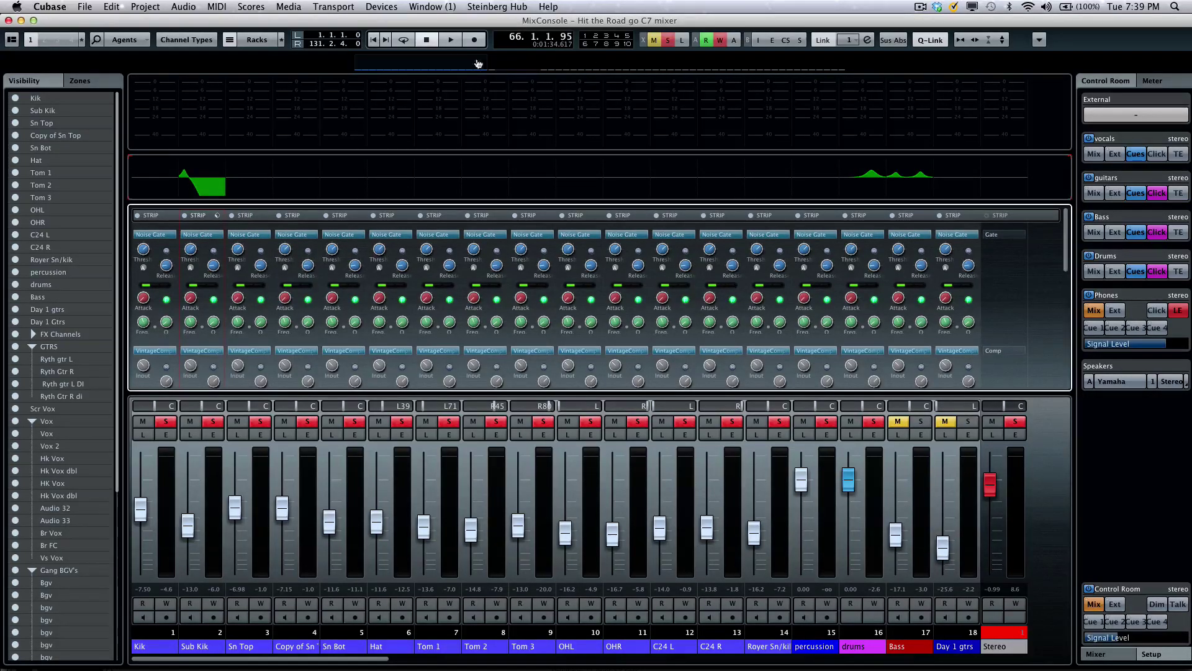
- Hide the Channel Overview, Meter Bridge and Equalizer Curve sections in Window Layout
{"action": "left_click", "coordinate": [11, 39]}
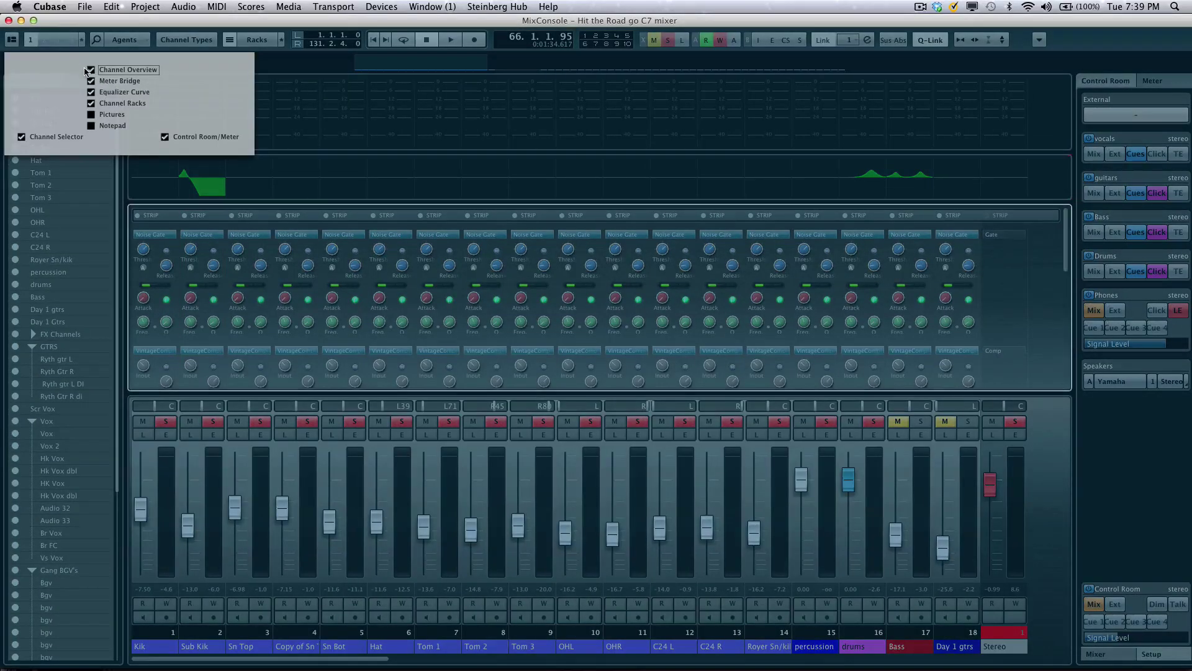
{"action": "left_click", "coordinate": [91, 70]}
{"action": "left_click", "coordinate": [91, 81]}
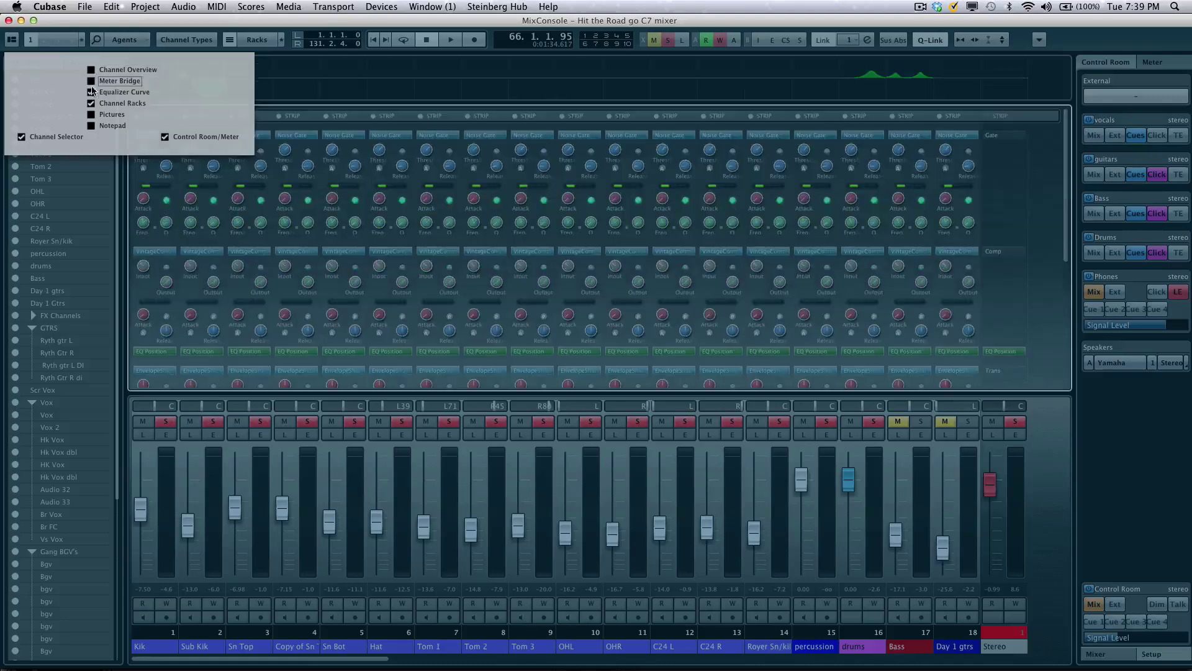
{"action": "left_click", "coordinate": [90, 92]}
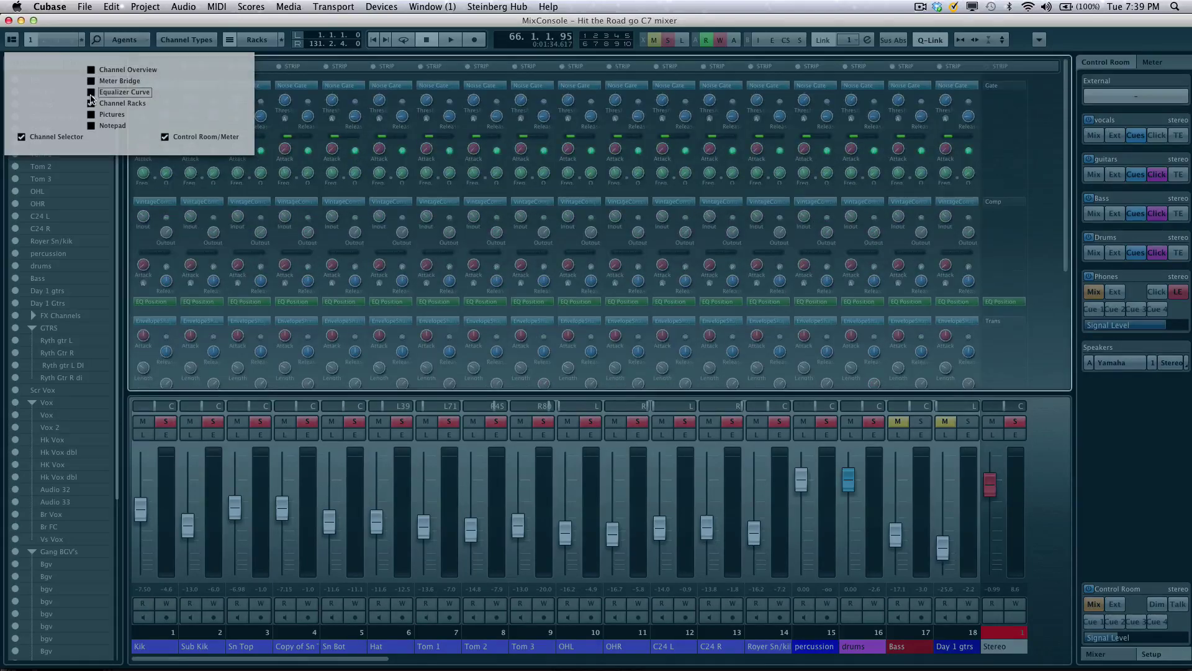
{"action": "left_click", "coordinate": [341, 391]}
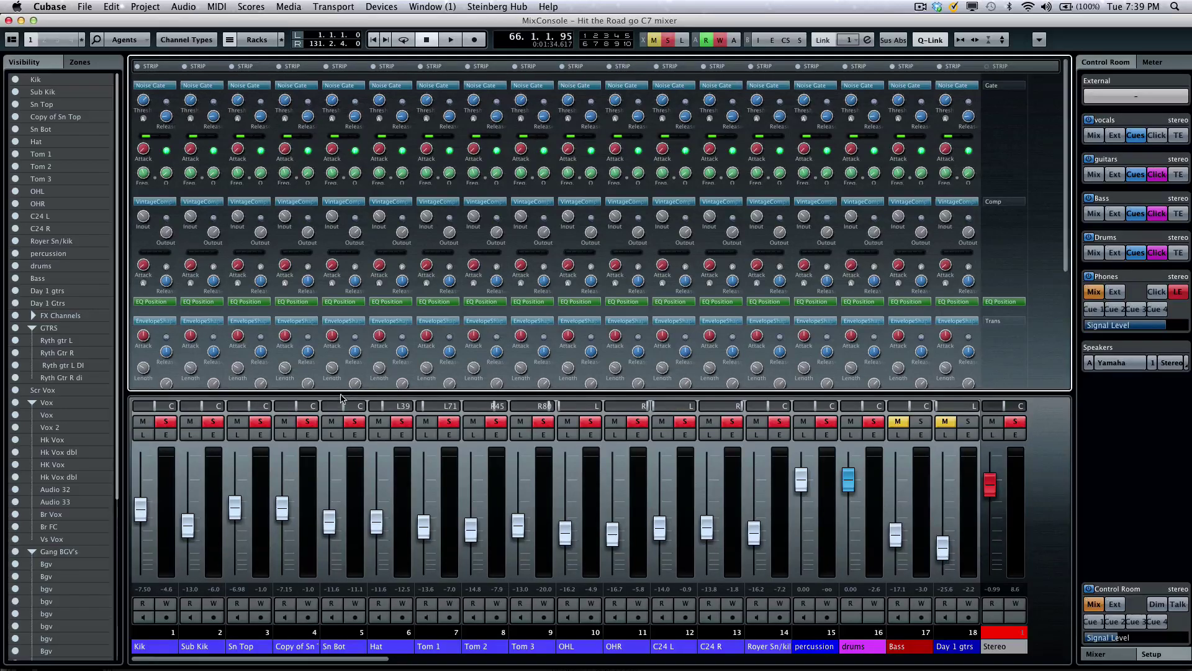
- Drag the rack/fader divider down to enlarge the rack area and show more modules
{"action": "left_click_drag", "start_coordinate": [341, 393], "coordinate": [342, 463]}
{"action": "scroll", "coordinate": [345, 203], "scroll_direction": "down", "scroll_amount": 2}
{"action": "scroll", "coordinate": [350, 207], "scroll_direction": "up", "scroll_amount": 2}
{"action": "scroll", "coordinate": [351, 208], "scroll_direction": "down", "scroll_amount": 2}
{"action": "scroll", "coordinate": [346, 213], "scroll_direction": "up", "scroll_amount": 2}
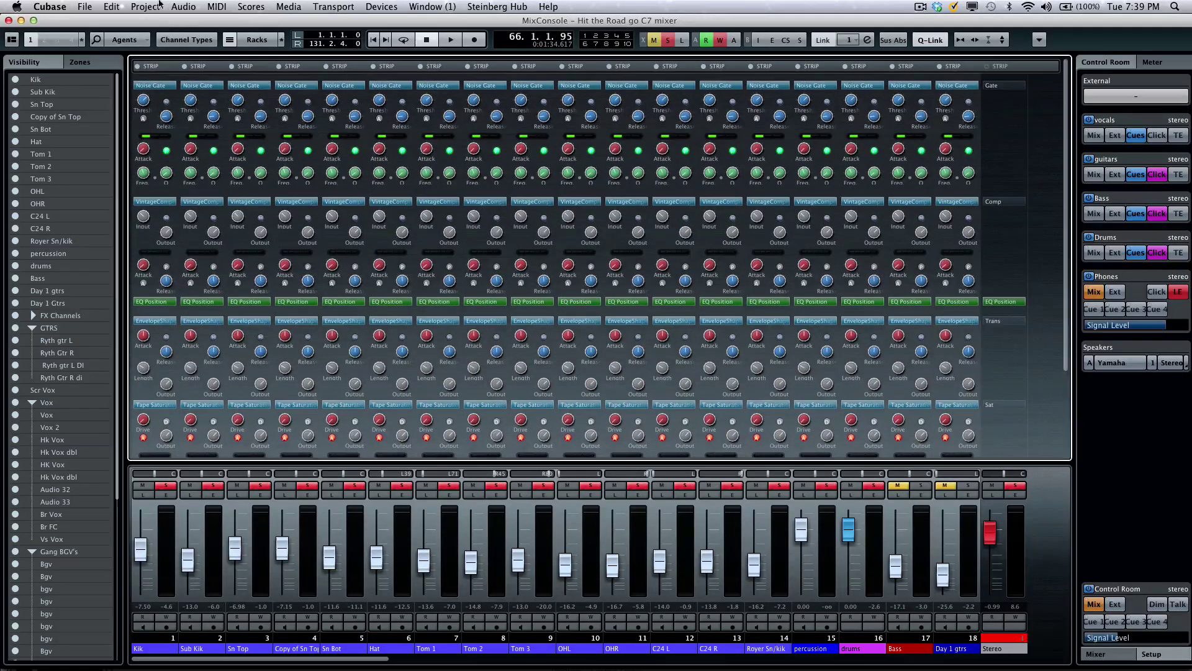
- Save the current channel-strip layout as MixConsole configuration 2
{"action": "left_click", "coordinate": [82, 40]}
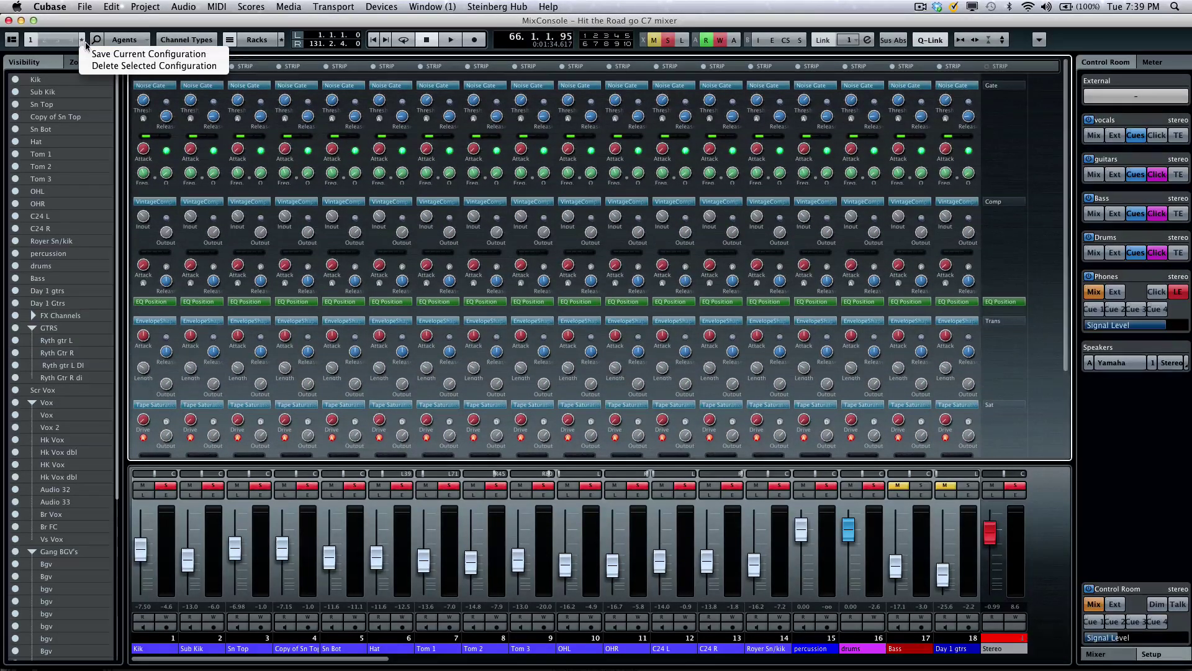
{"action": "left_click", "coordinate": [44, 42]}
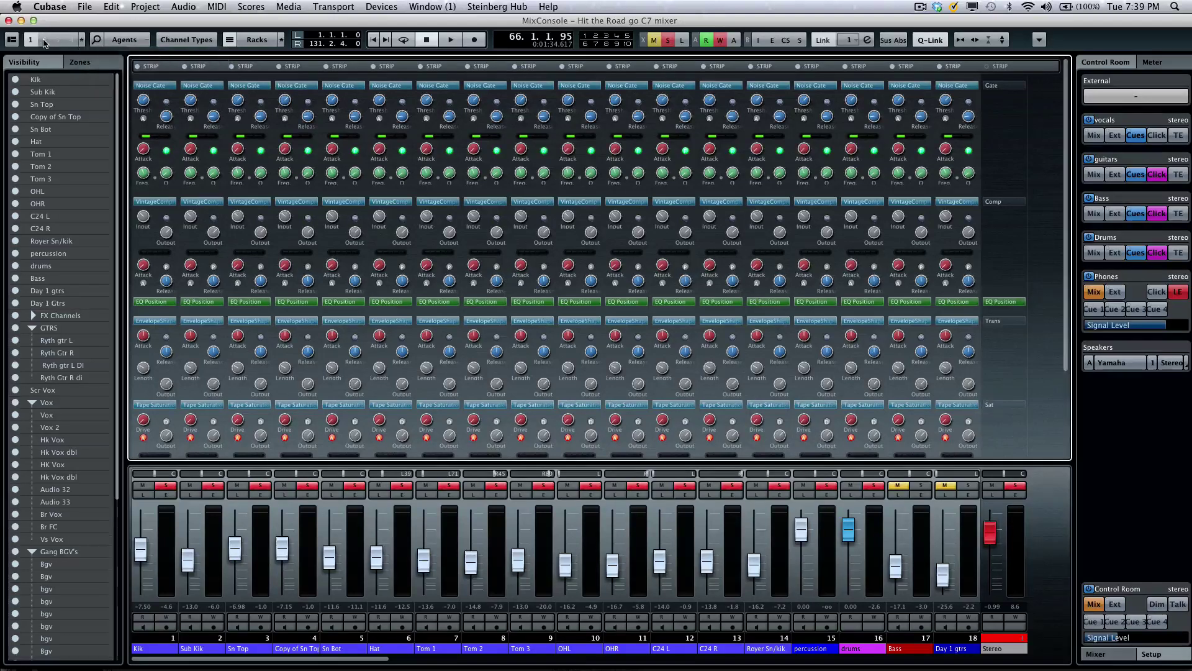
{"action": "left_click", "coordinate": [80, 41]}
{"action": "left_click", "coordinate": [95, 59]}
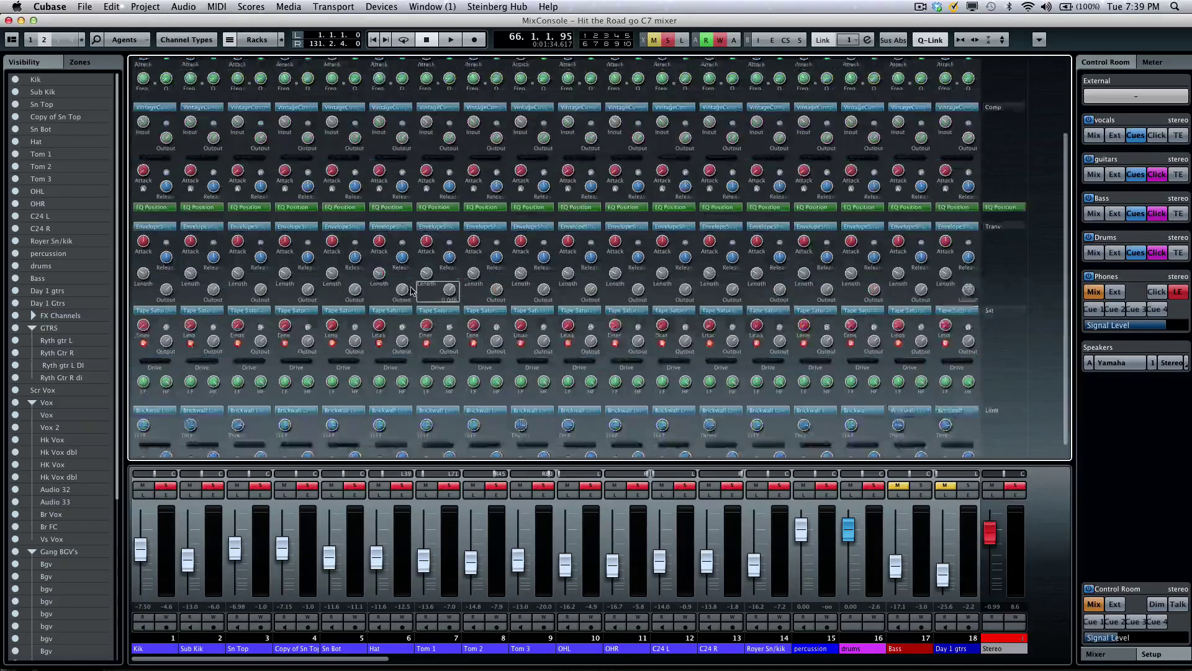
- Hide the Channel Strip rack and show the Routing, Inserts, Sends and Quick Controls racks
{"action": "left_click", "coordinate": [263, 41]}
{"action": "left_click", "coordinate": [279, 137]}
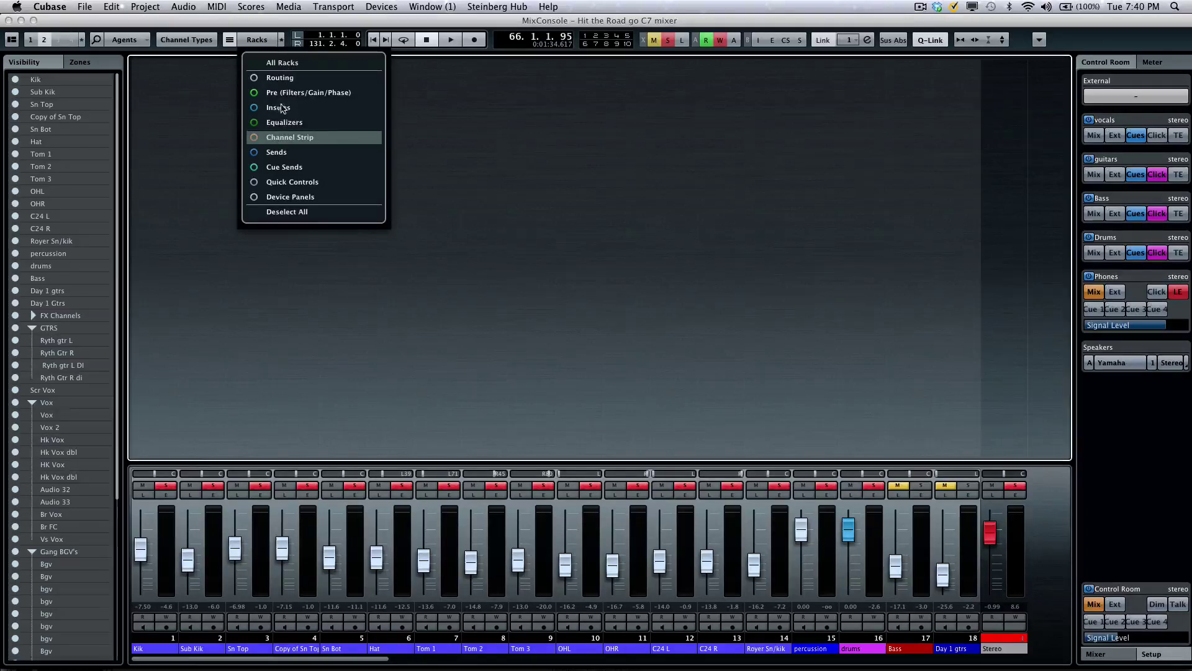
{"action": "left_click", "coordinate": [60, 43]}
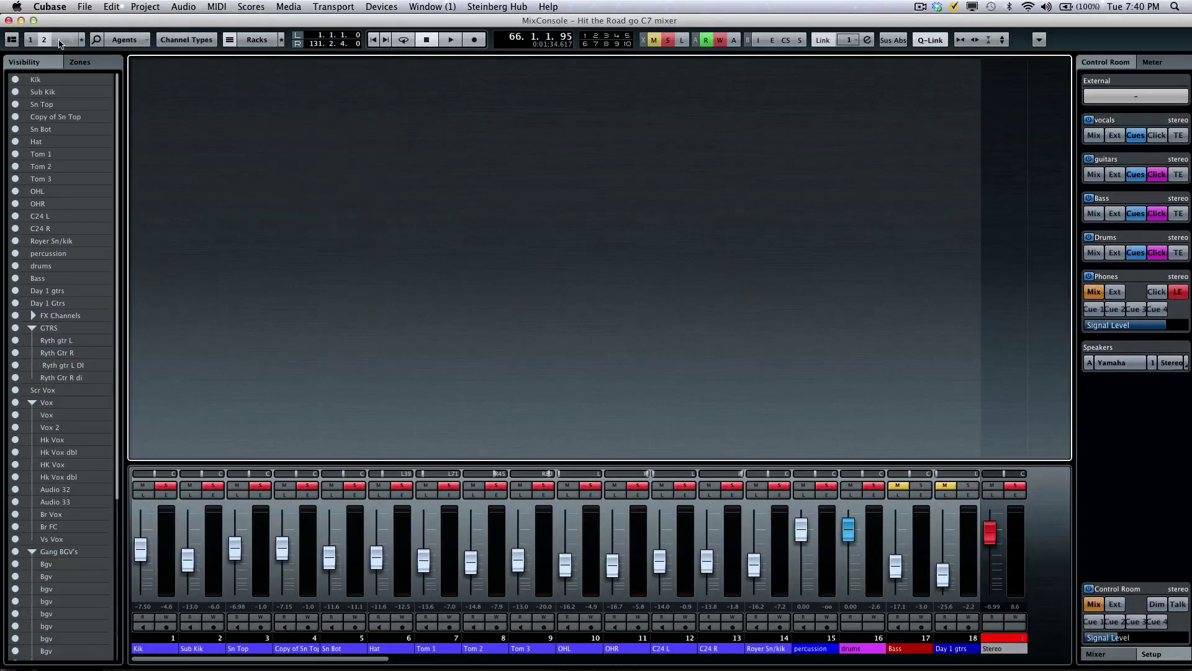
{"action": "left_click", "coordinate": [261, 41]}
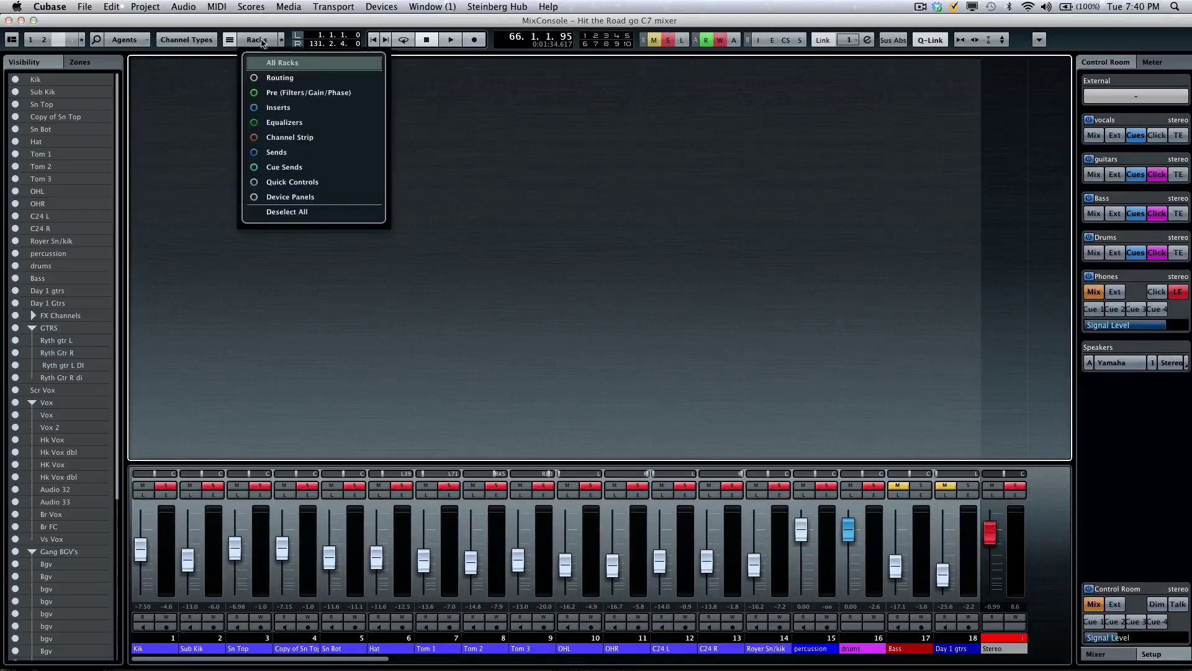
{"action": "left_click", "coordinate": [277, 78]}
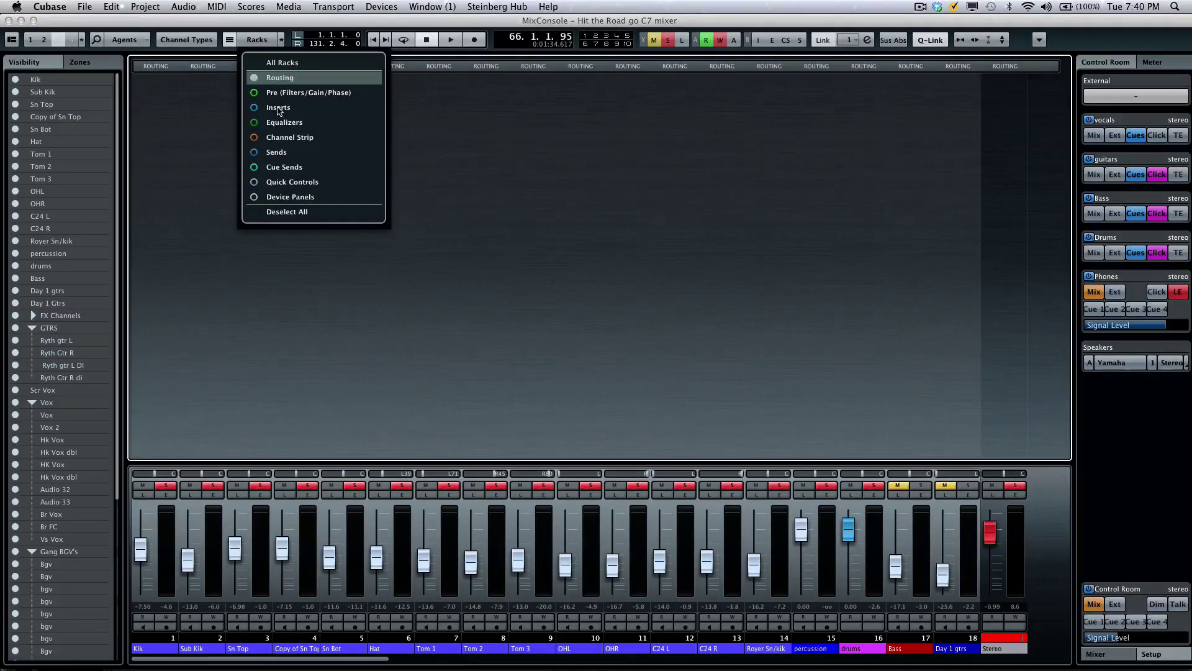
{"action": "left_click", "coordinate": [279, 108]}
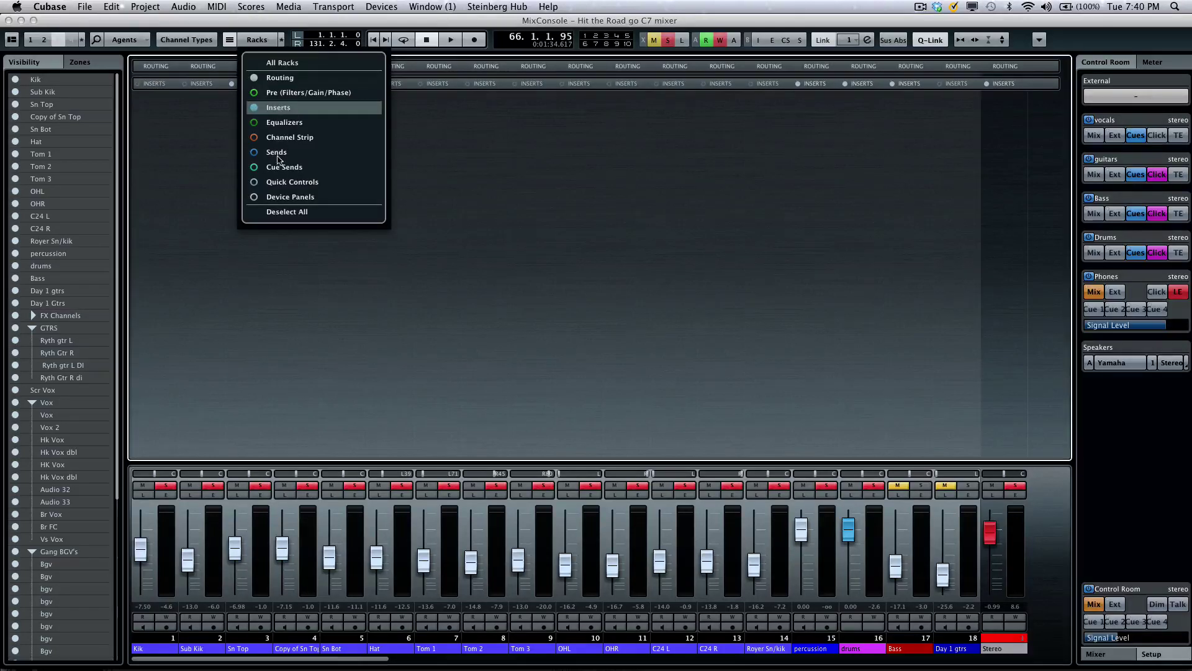
{"action": "left_click", "coordinate": [278, 153]}
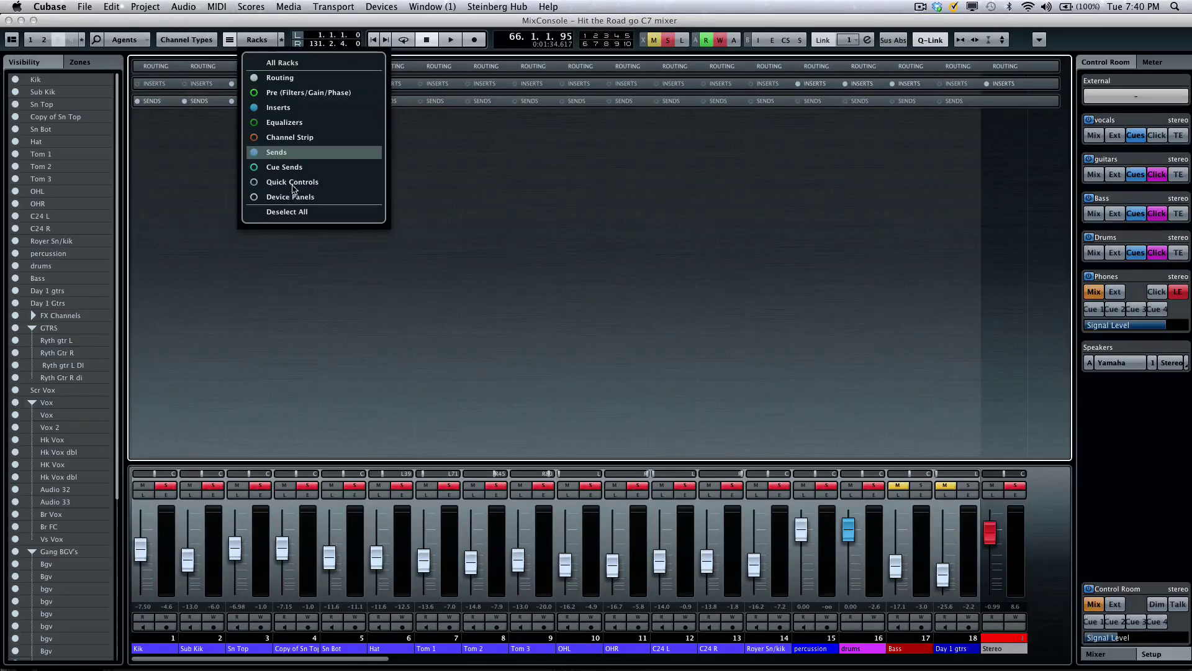
{"action": "left_click", "coordinate": [293, 183]}
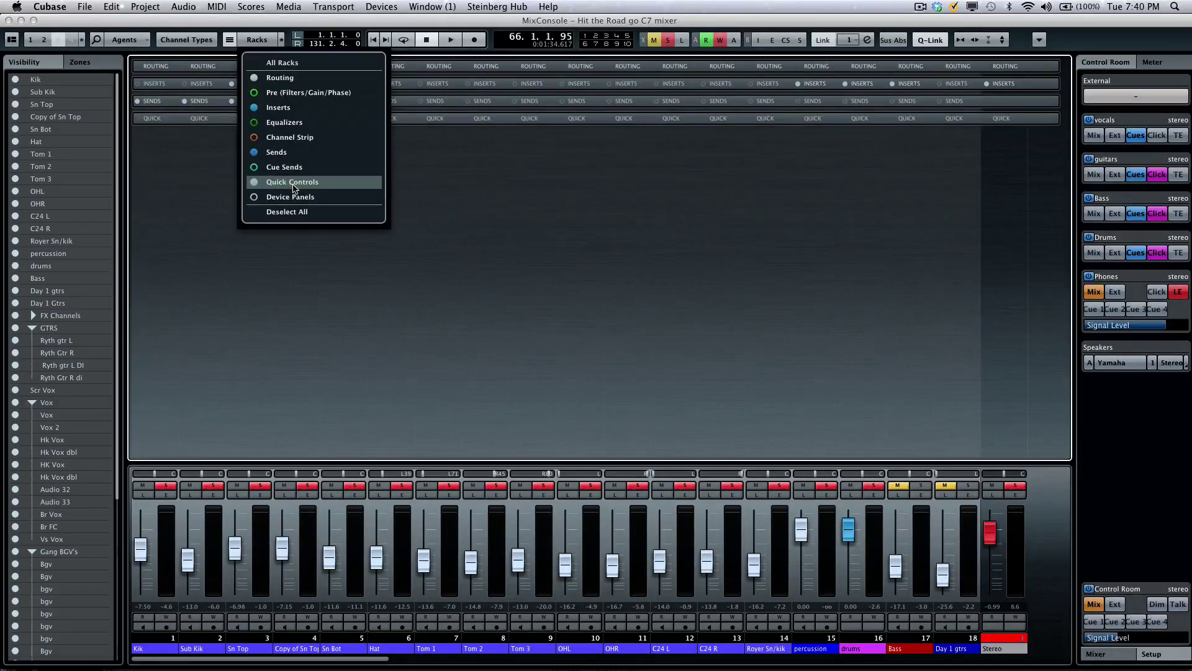
- Expand the Routing, Inserts, Sends and Quick Controls racks across all channels
{"action": "left_click", "coordinate": [281, 41]}
{"action": "left_click", "coordinate": [280, 41]}
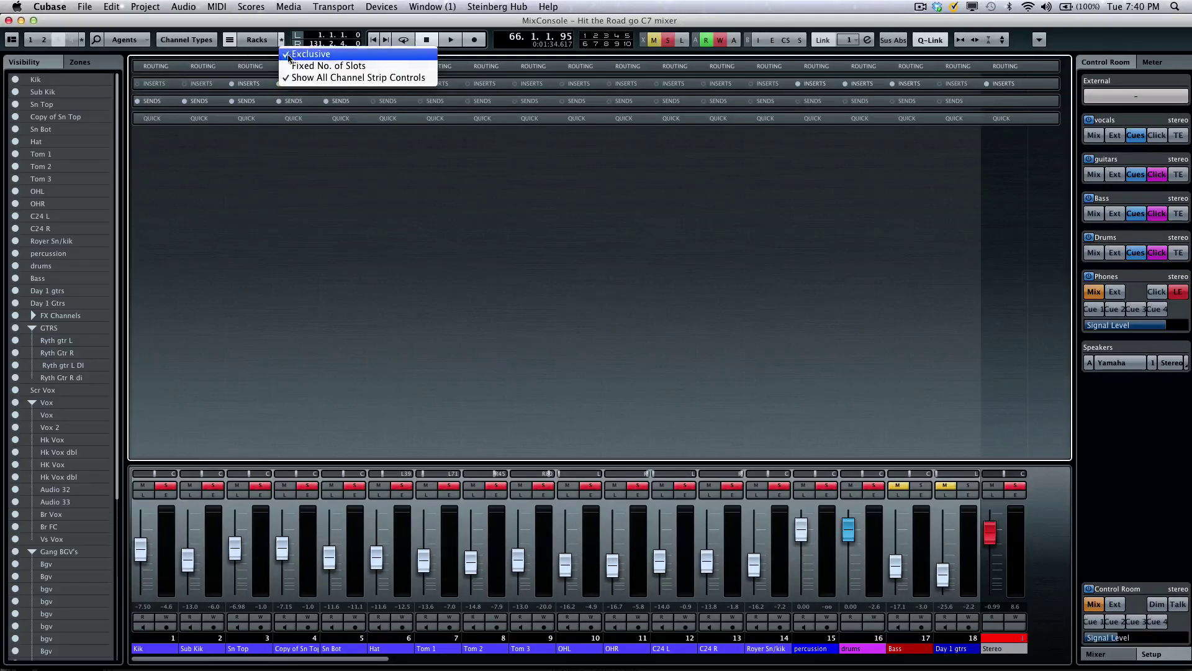
{"action": "left_click", "coordinate": [288, 55]}
{"action": "left_click", "coordinate": [155, 67]}
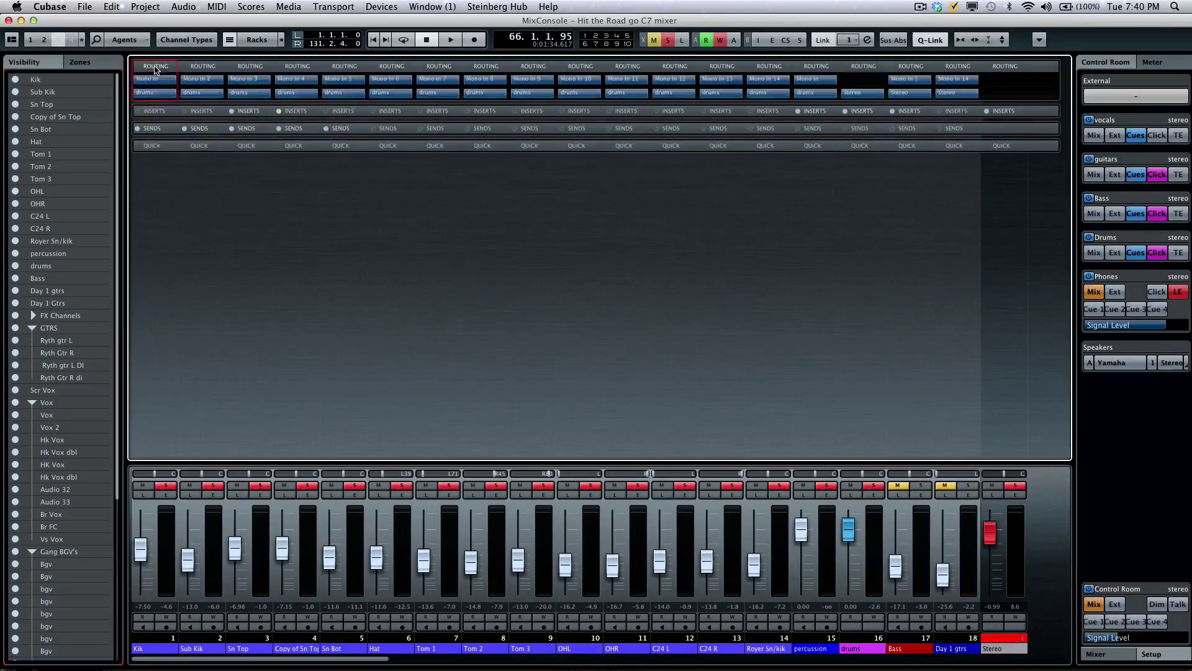
{"action": "left_click", "coordinate": [154, 112]}
{"action": "left_click", "coordinate": [151, 224]}
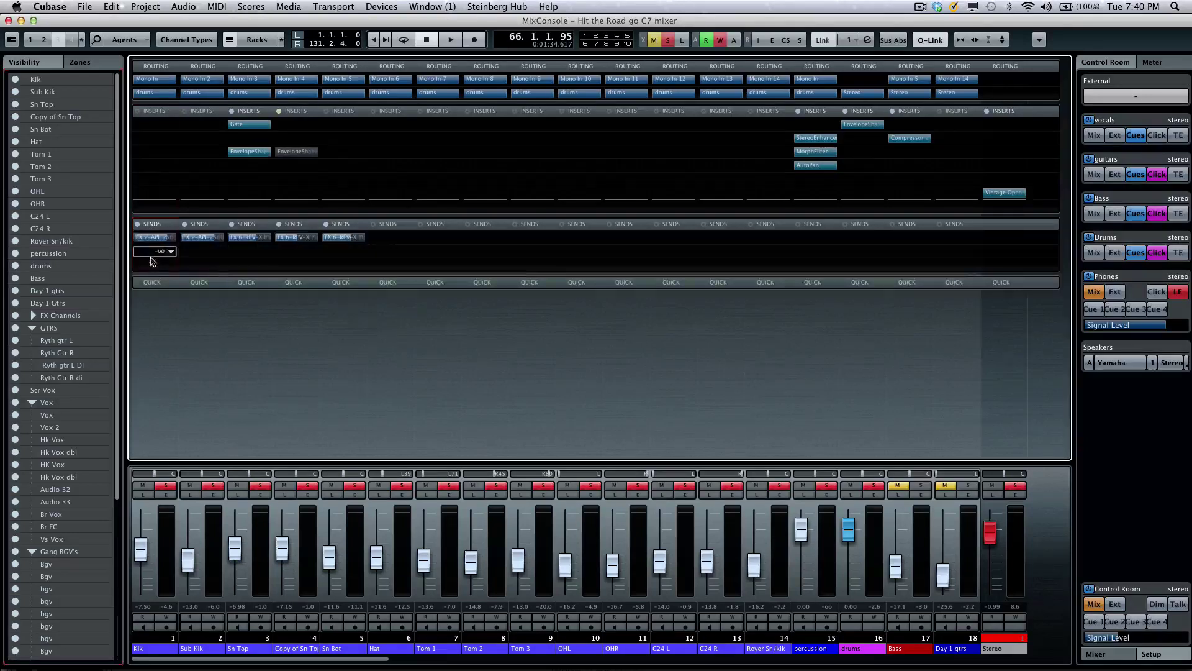
{"action": "left_click", "coordinate": [150, 283]}
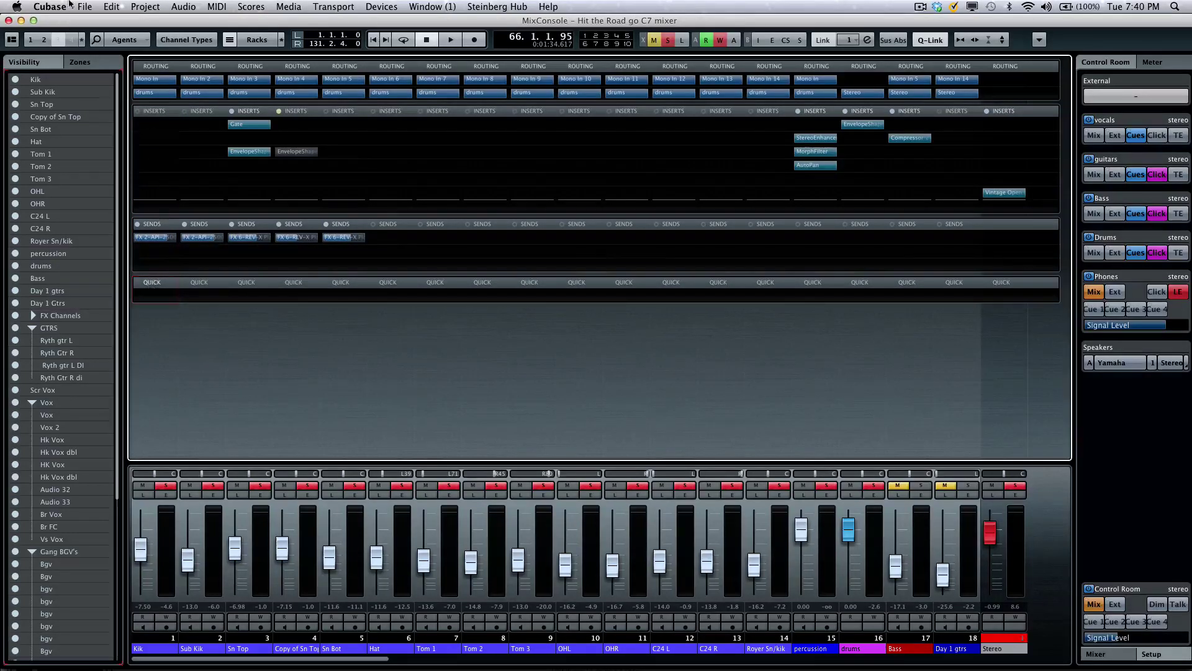
- Save this layout as configuration 3, then switch between configurations 2, 1 and 3
{"action": "left_click", "coordinate": [82, 40]}
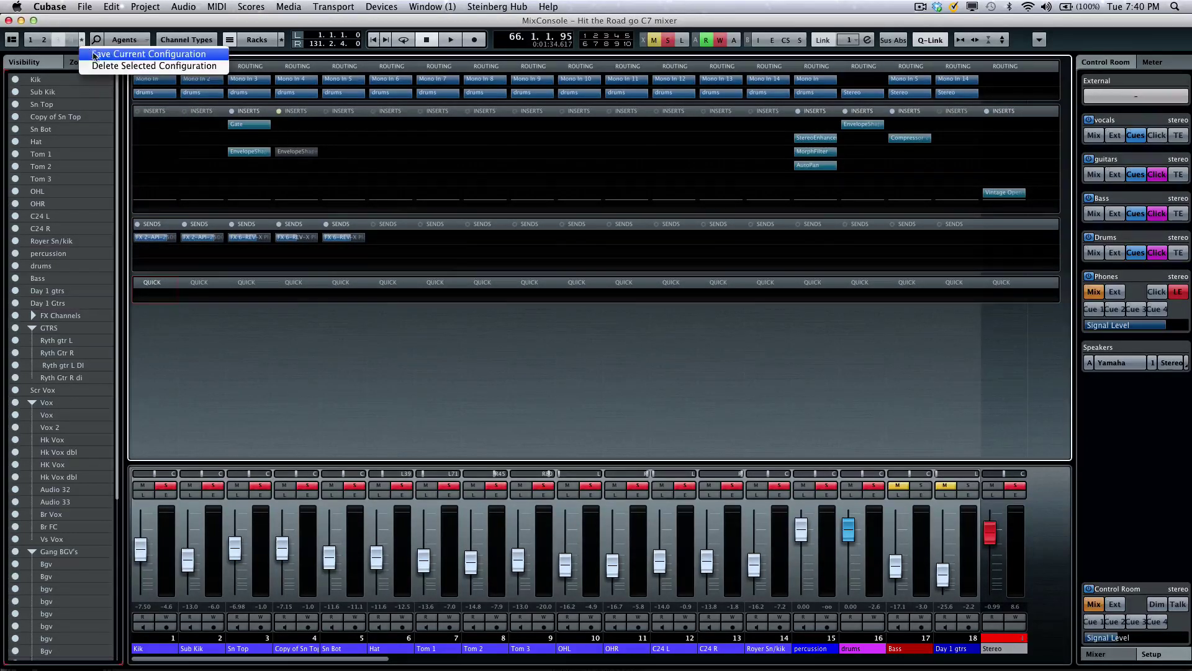
{"action": "left_click", "coordinate": [94, 50]}
{"action": "left_click", "coordinate": [46, 39]}
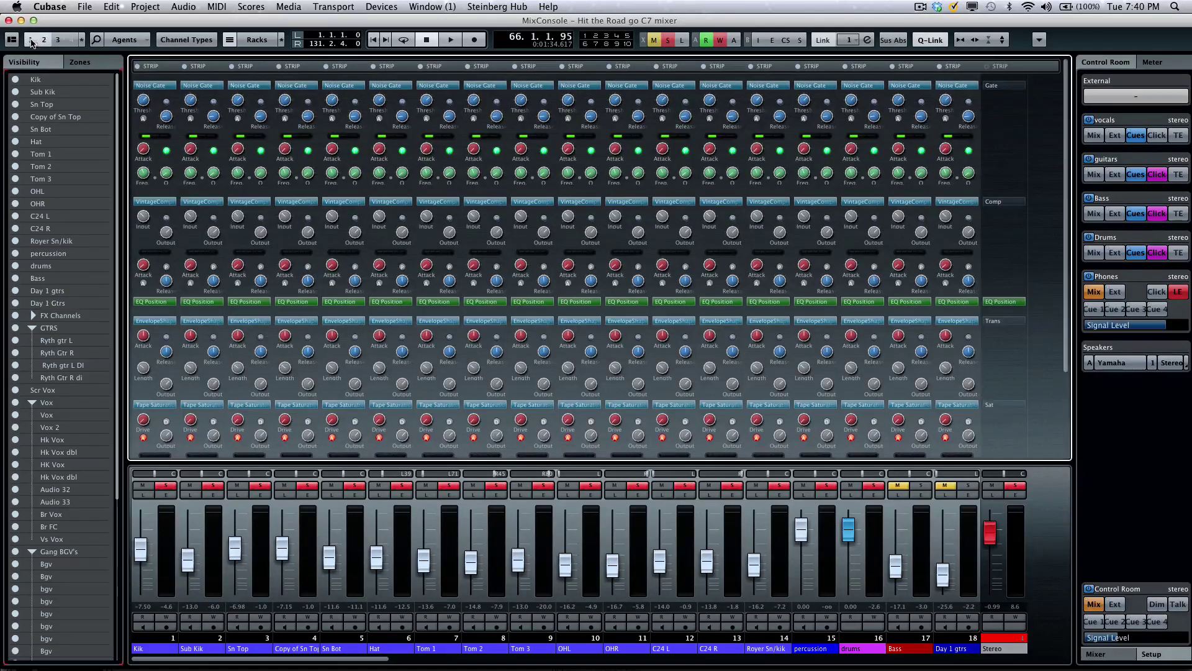
{"action": "left_click", "coordinate": [31, 40]}
{"action": "left_click", "coordinate": [35, 42]}
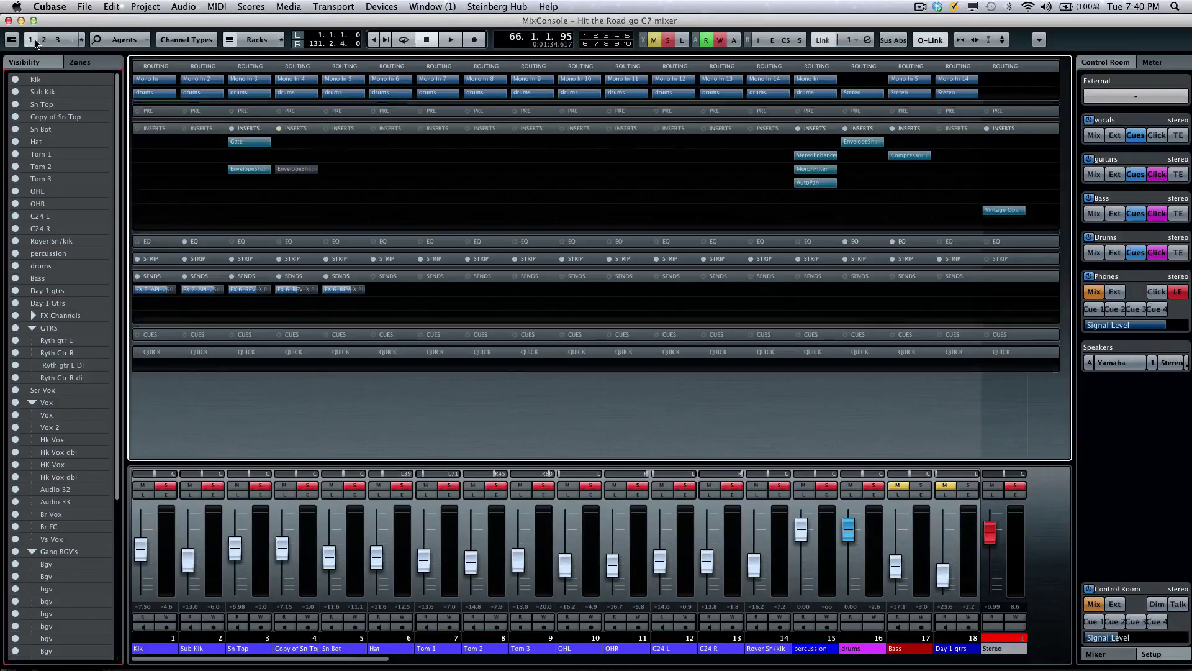
{"action": "left_click", "coordinate": [42, 40]}
{"action": "left_click", "coordinate": [58, 41]}
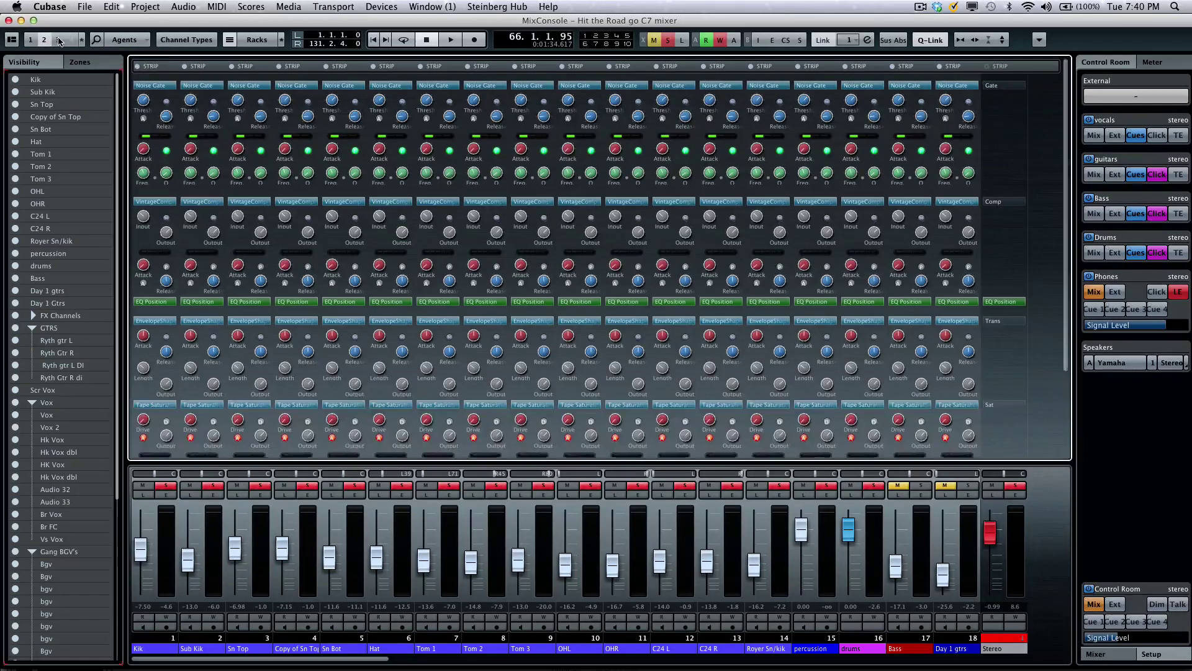
{"action": "left_click", "coordinate": [59, 41]}
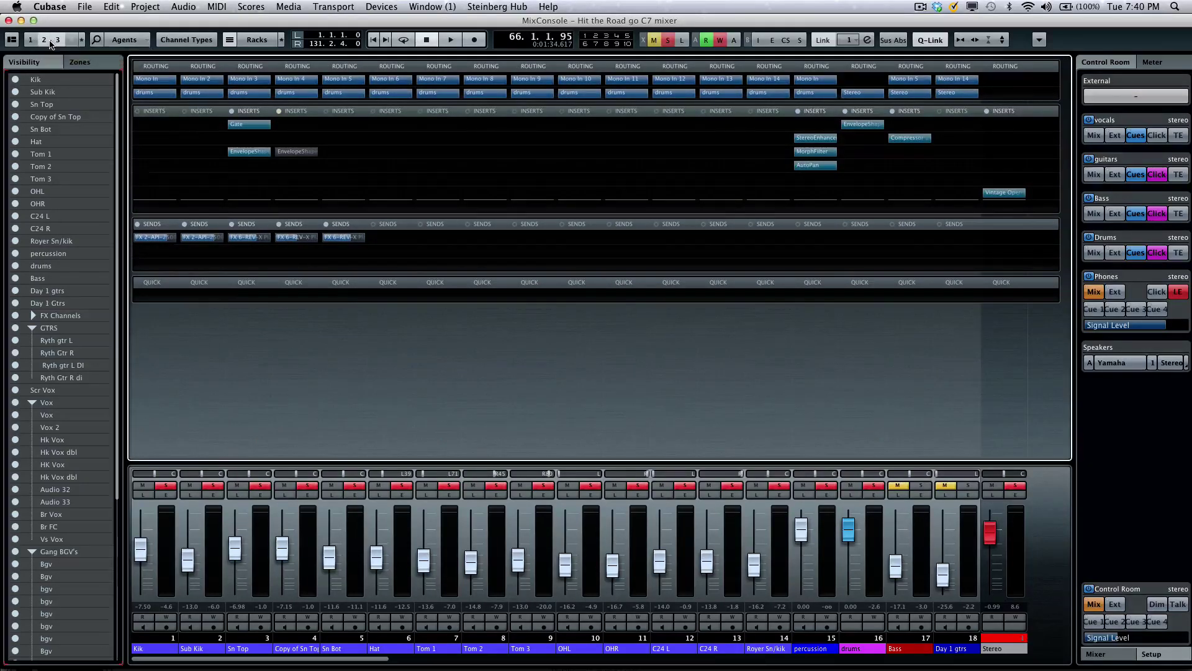
- Recall configuration 2 and toggle side-chain on strip 8's Noise Gate and VintageCompressor on, then off
{"action": "left_click", "coordinate": [65, 41]}
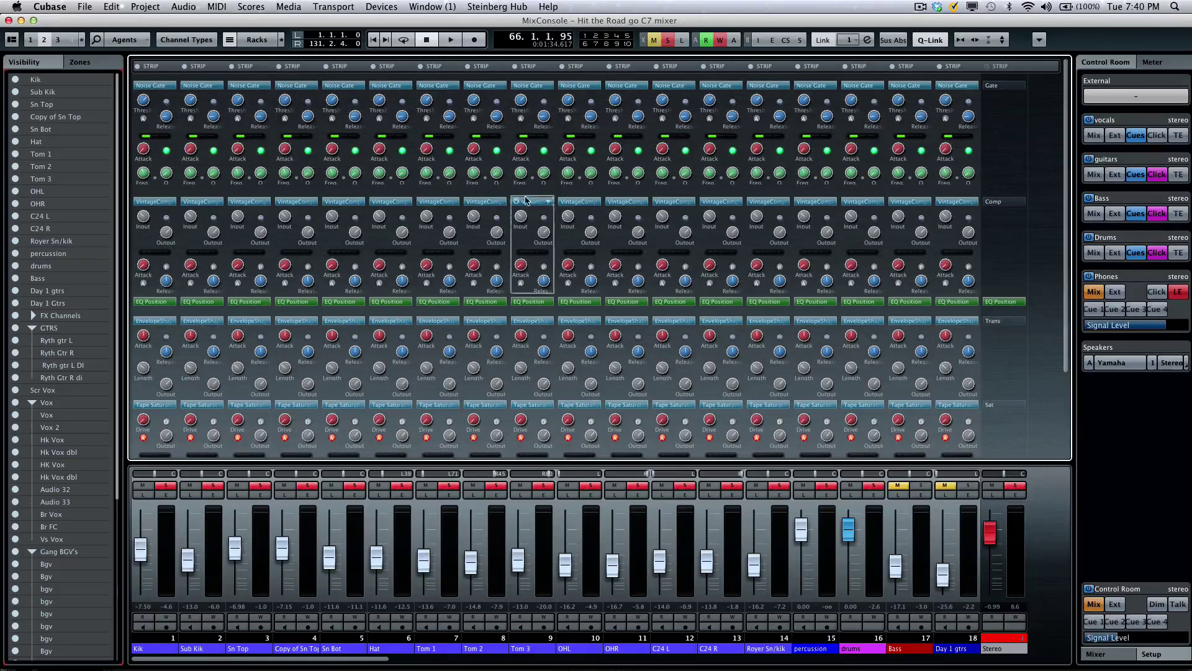
{"action": "left_click", "coordinate": [499, 101]}
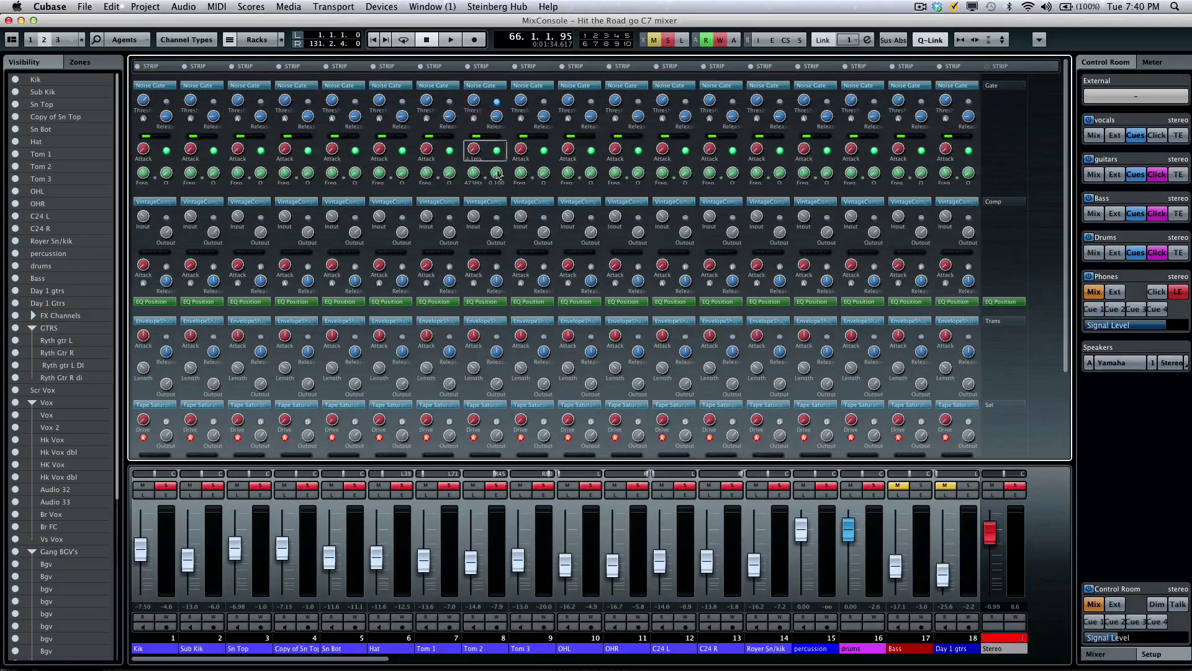
{"action": "left_click", "coordinate": [496, 218]}
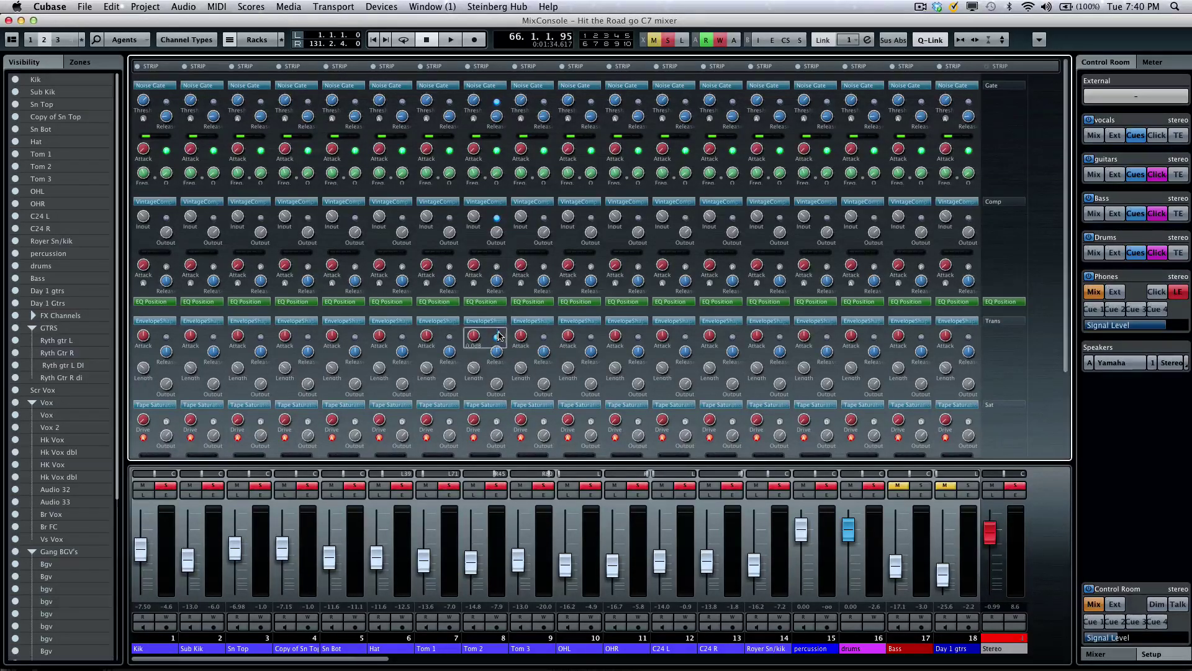
{"action": "left_click", "coordinate": [497, 218]}
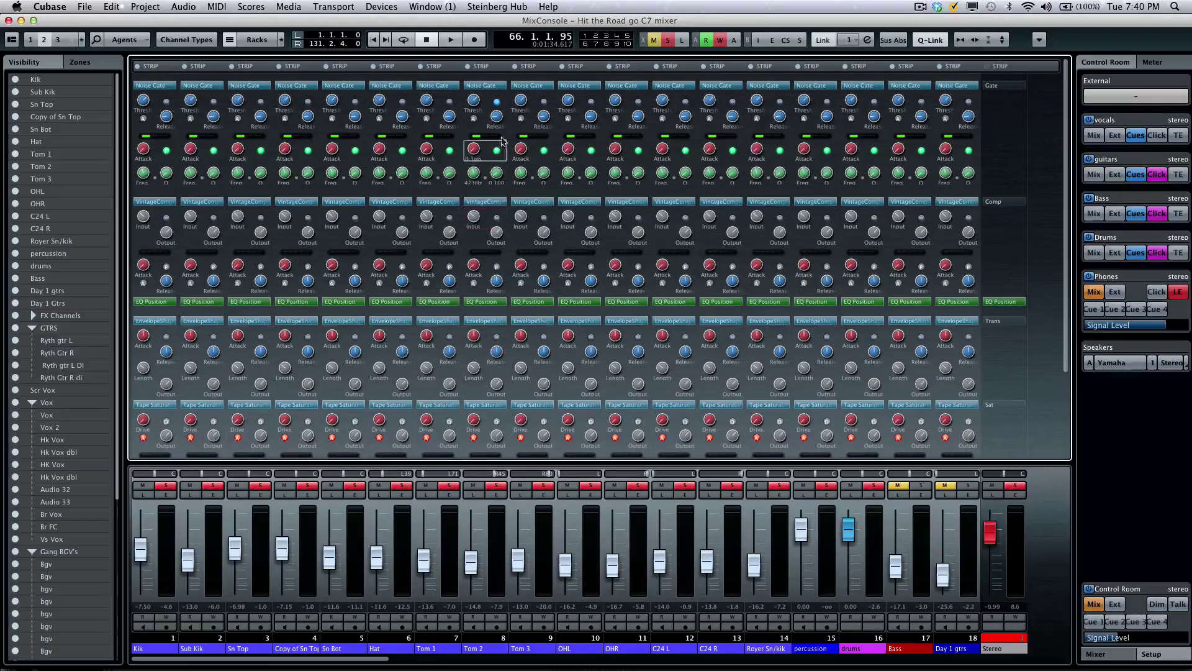
{"action": "left_click", "coordinate": [497, 104]}
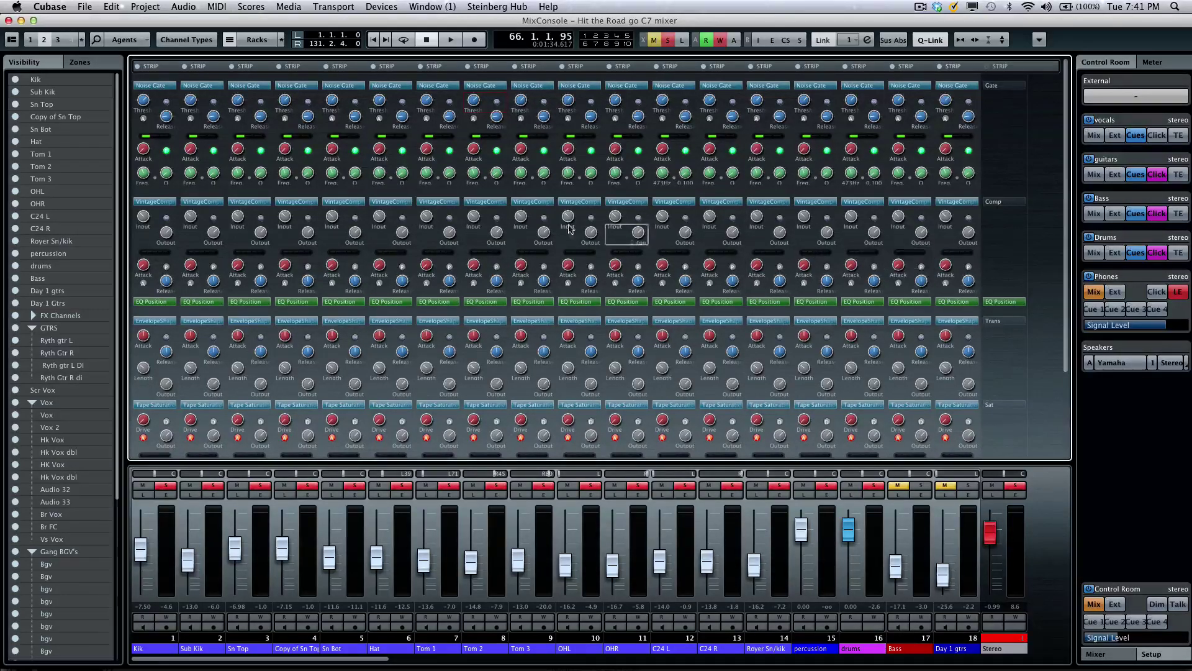
- Recall configuration 3 and open the context menu for Kik's empty second send slot
{"action": "left_click", "coordinate": [58, 41]}
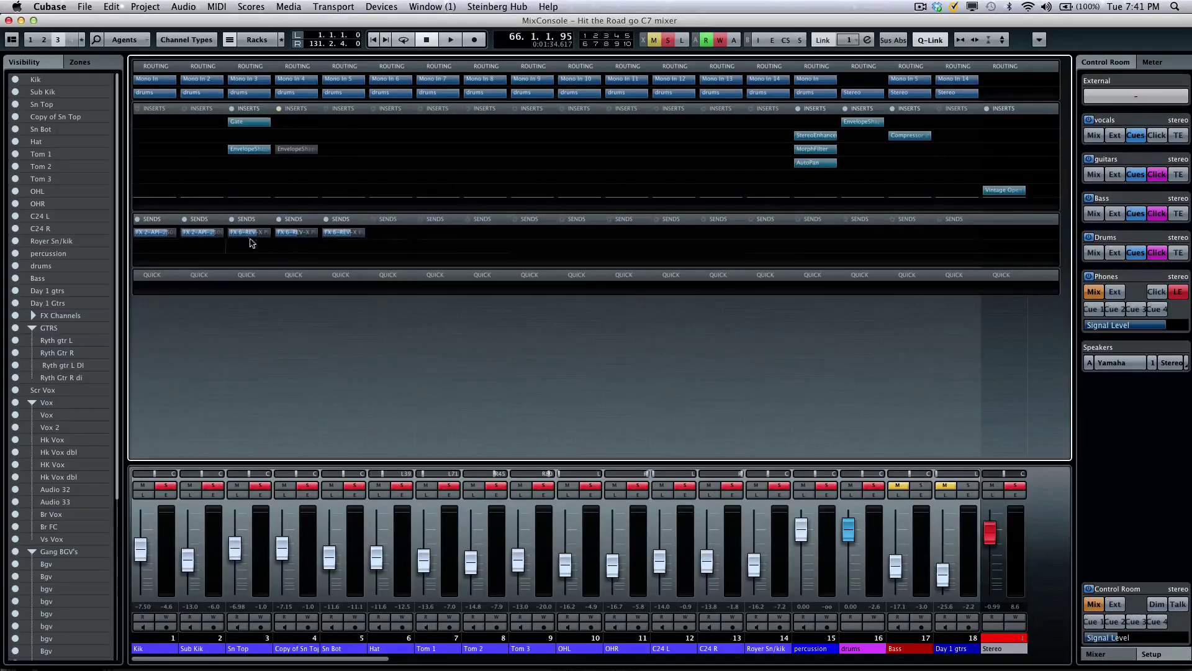
{"action": "mouse_move", "coordinate": [168, 245]}
{"action": "right_click", "coordinate": [172, 248]}
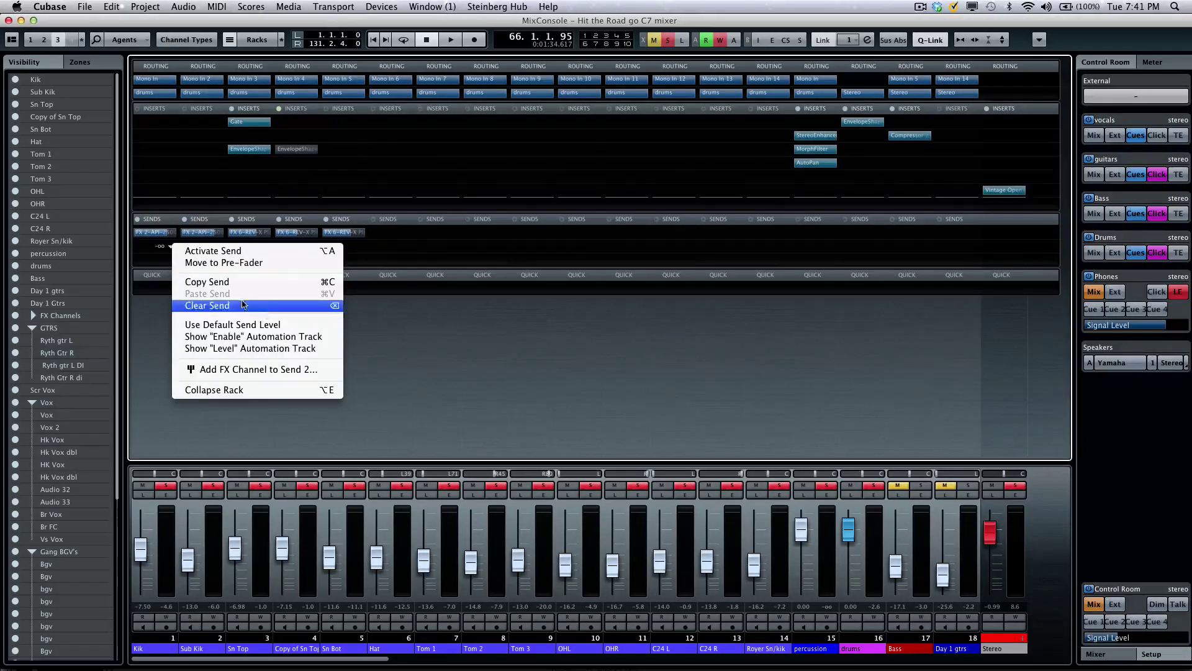
- Create a new FX channel loaded with StereoDelay as the send's target
{"action": "left_click", "coordinate": [236, 371]}
{"action": "left_click", "coordinate": [303, 165]}
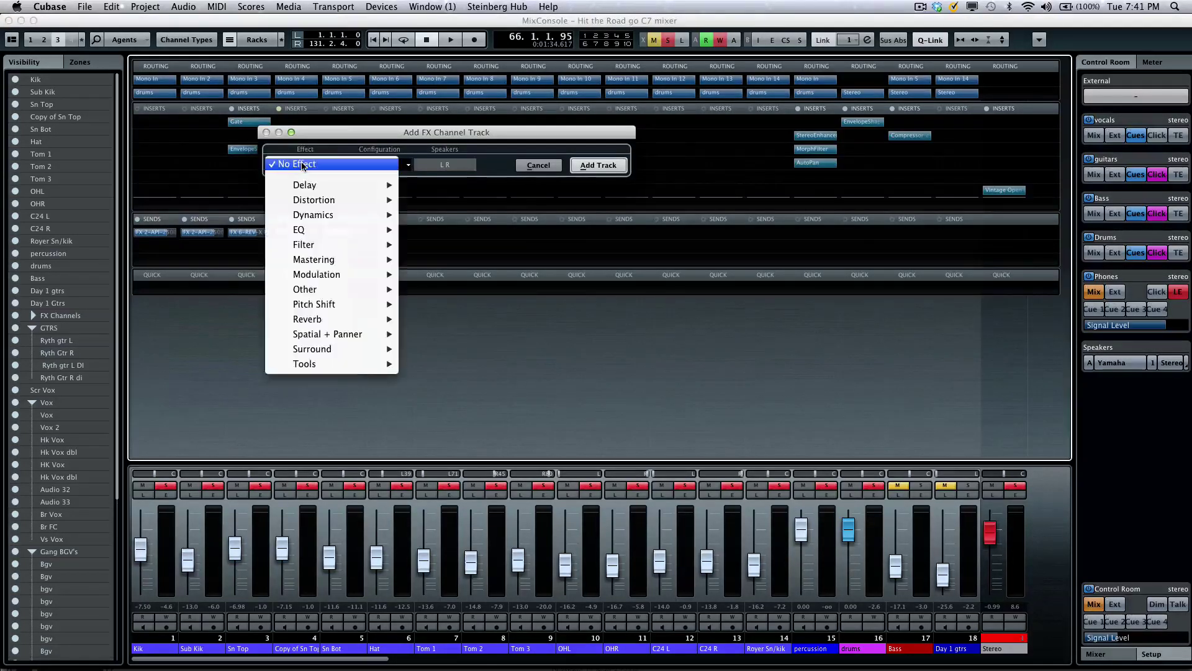
{"action": "mouse_move", "coordinate": [319, 186]}
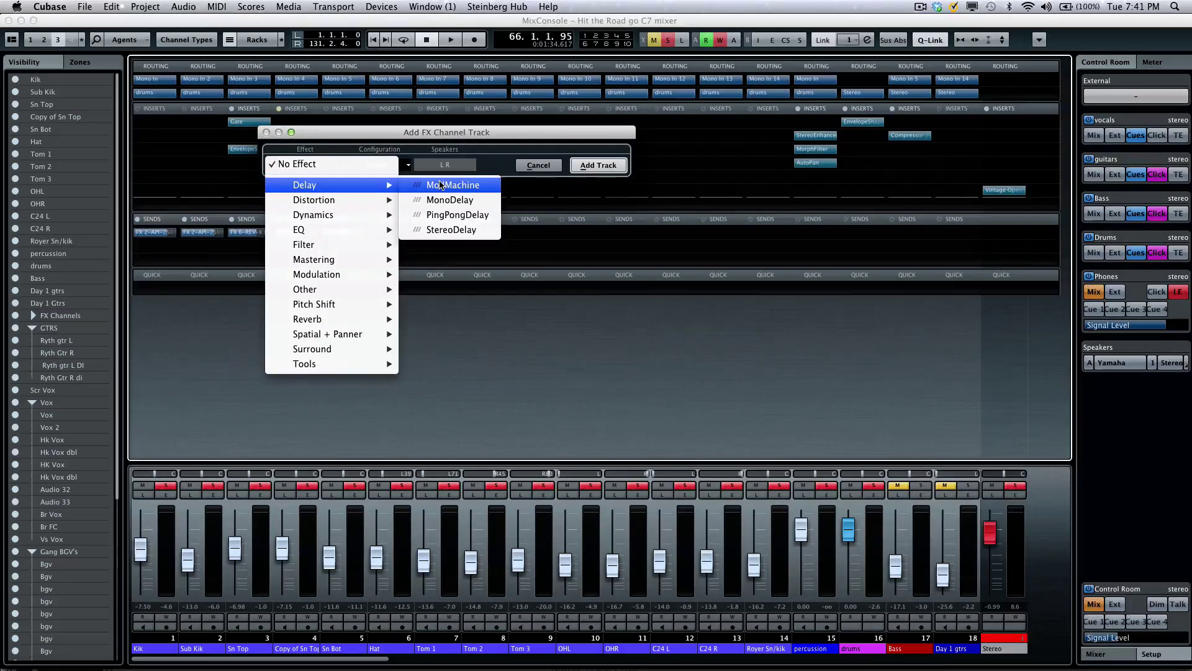
{"action": "left_click", "coordinate": [451, 229]}
{"action": "left_click", "coordinate": [599, 166]}
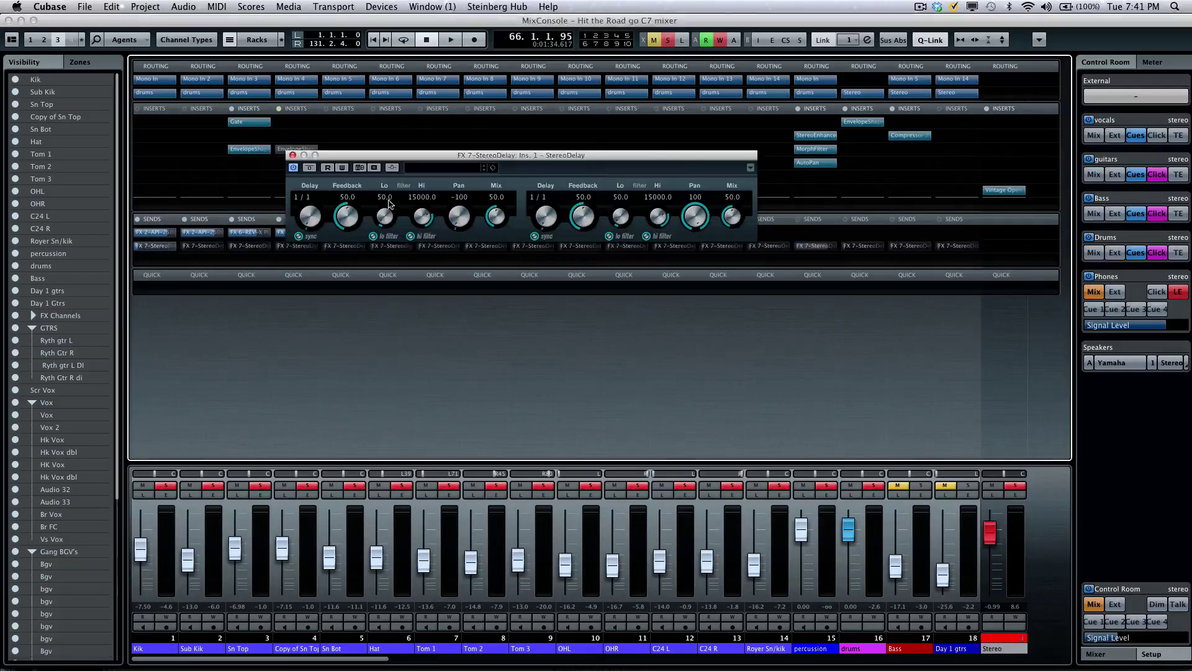
- Activate Kik's FX 7 StereoDelay send at about -22.9 dB and close the plug-in window
{"action": "mouse_move", "coordinate": [138, 248]}
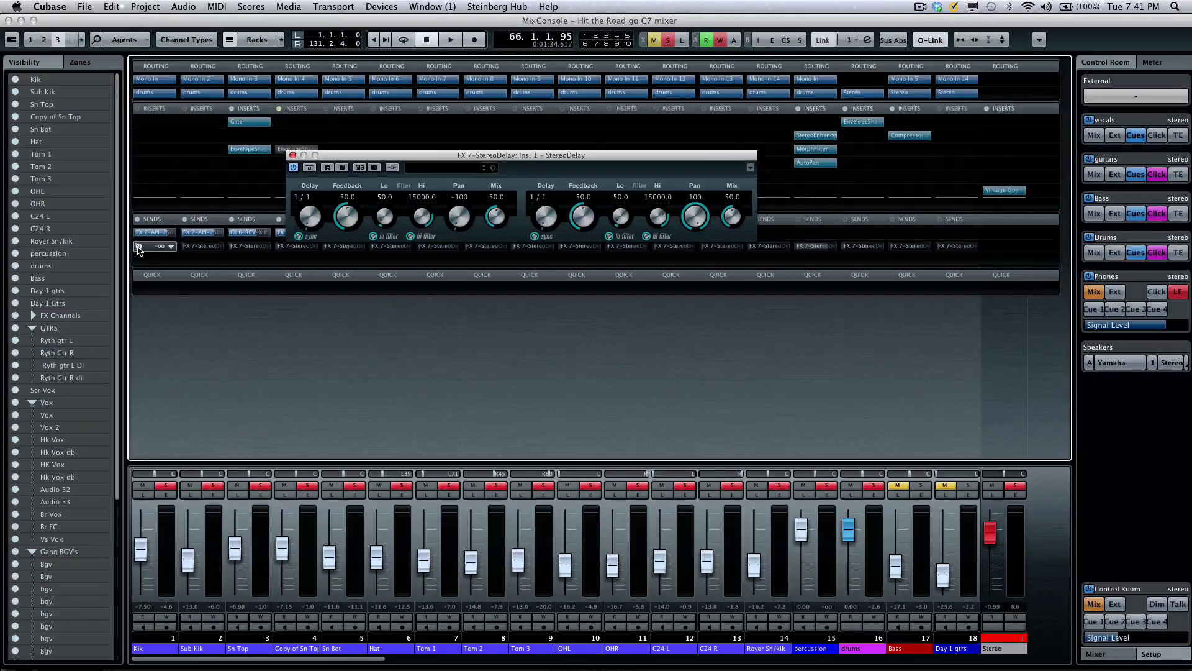
{"action": "left_click", "coordinate": [137, 248]}
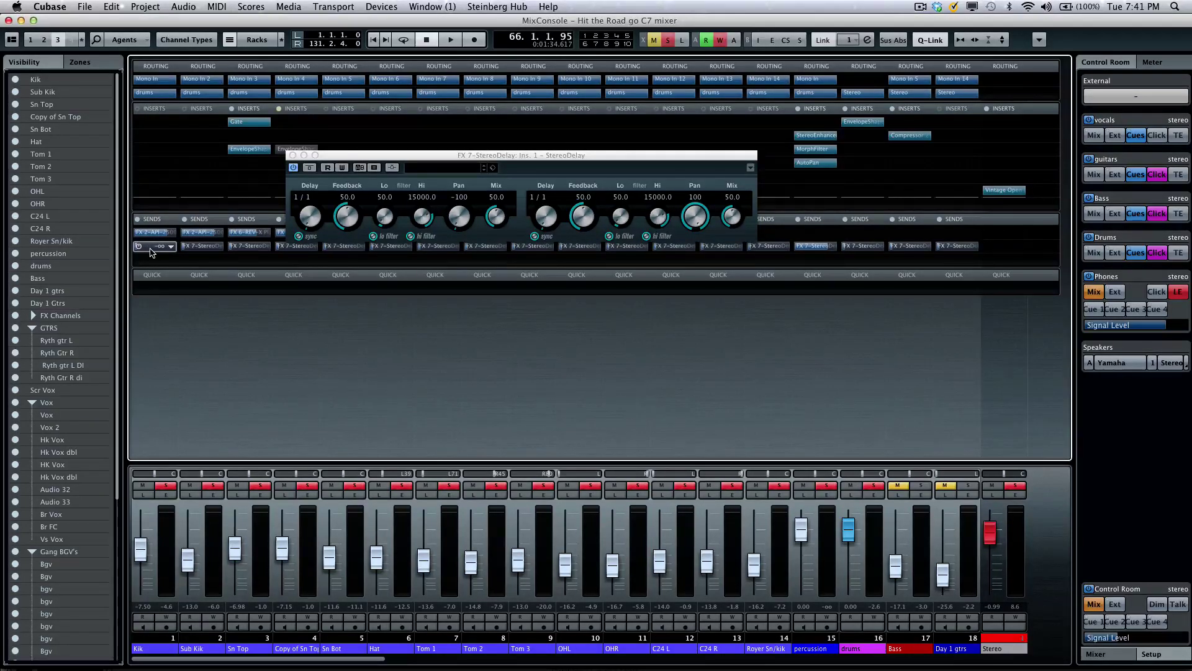
{"action": "left_click", "coordinate": [151, 251]}
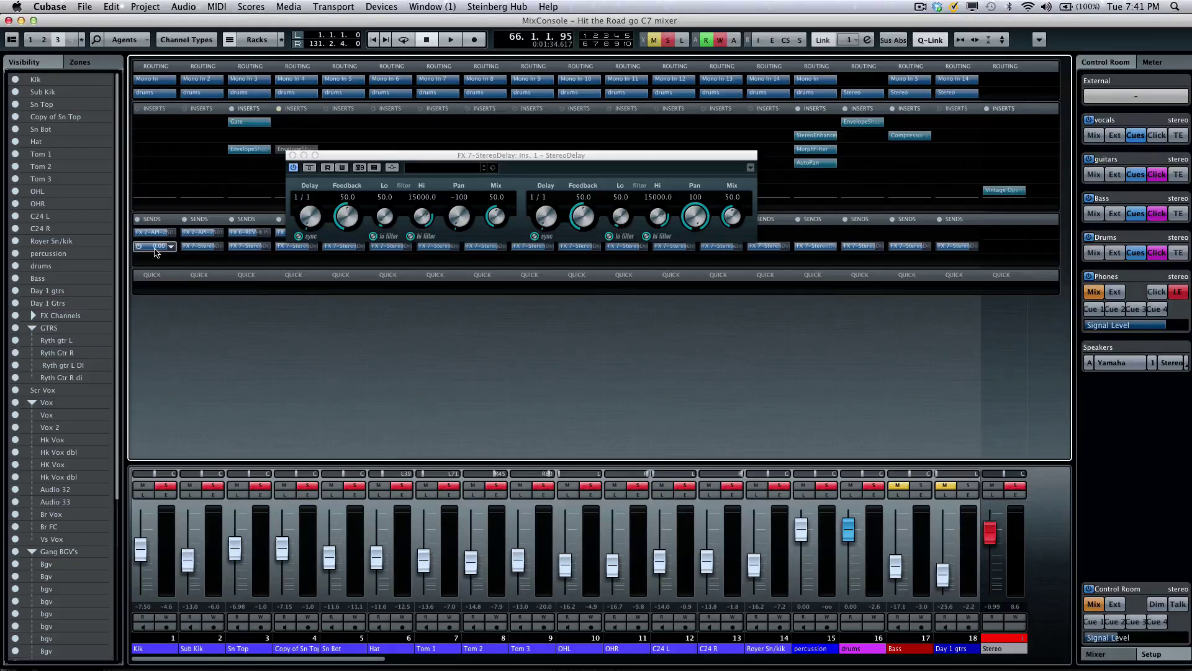
{"action": "mouse_move", "coordinate": [155, 251]}
{"action": "left_mouse_down"}
{"action": "mouse_move", "coordinate": [134, 250]}
{"action": "mouse_move", "coordinate": [150, 246]}
{"action": "left_mouse_up"}
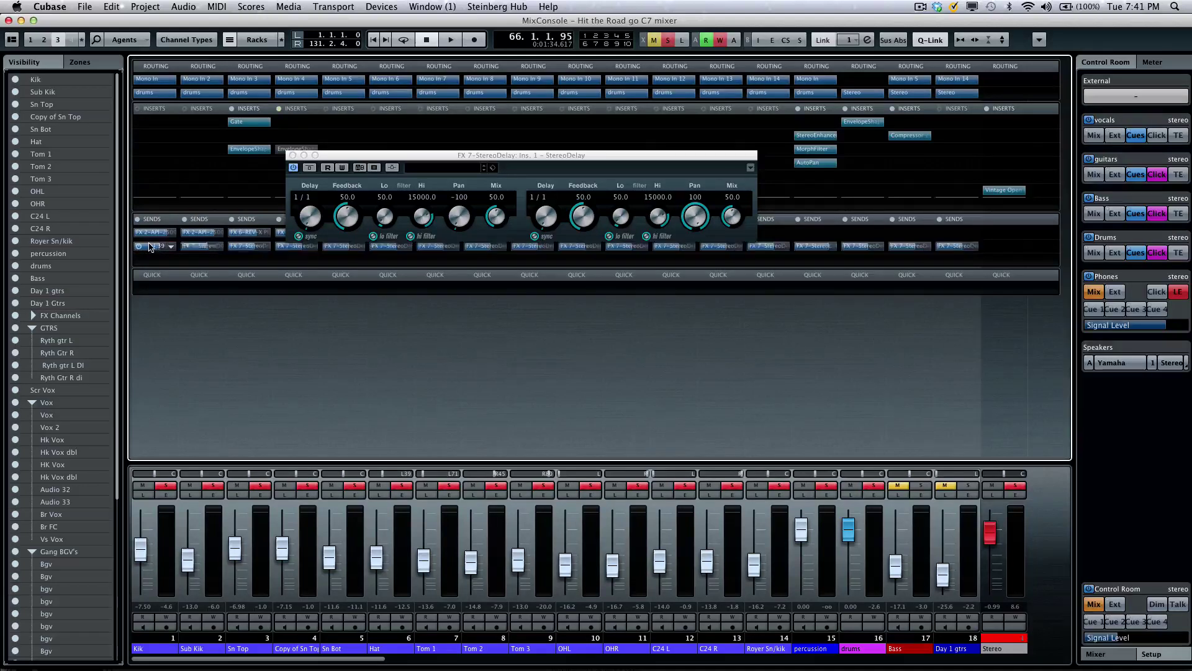
{"action": "left_click", "coordinate": [292, 155]}
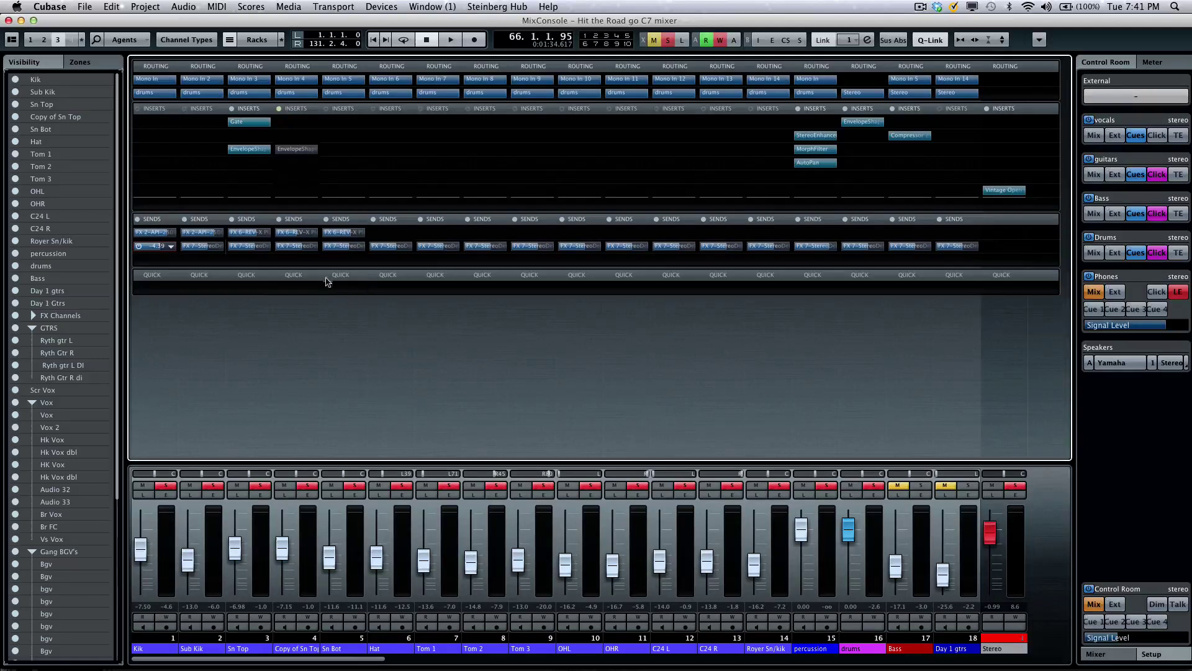
- Assign Volume and Linked Panner to channel 5's first two quick controls
{"action": "left_click", "coordinate": [351, 276]}
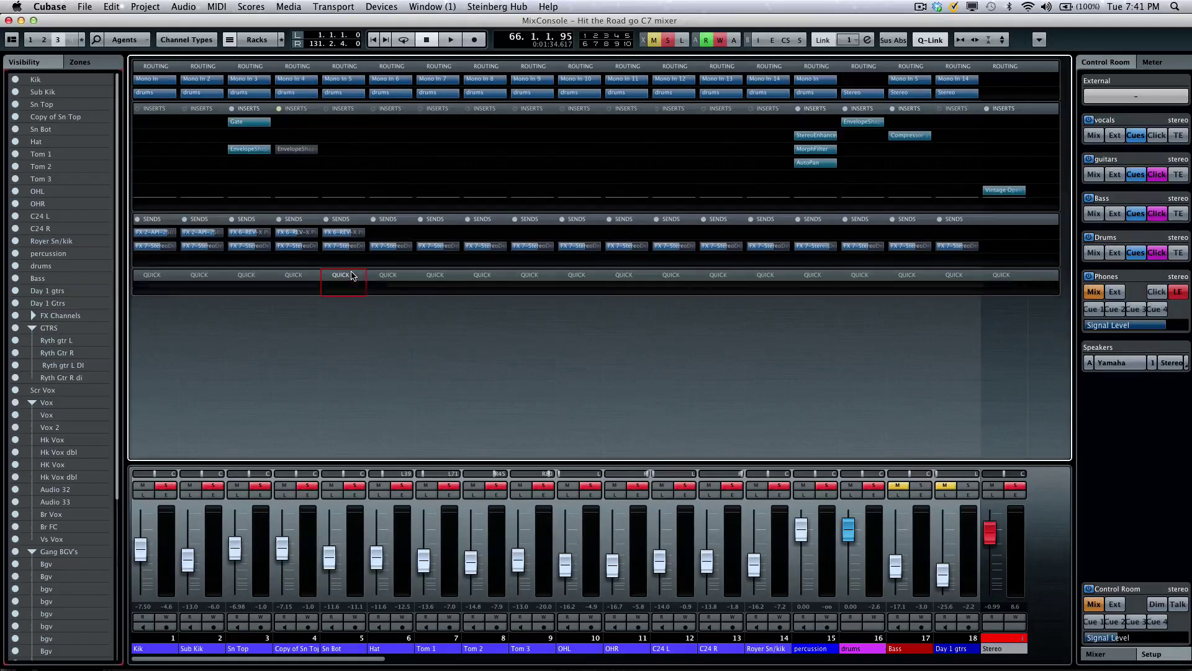
{"action": "left_click", "coordinate": [361, 289]}
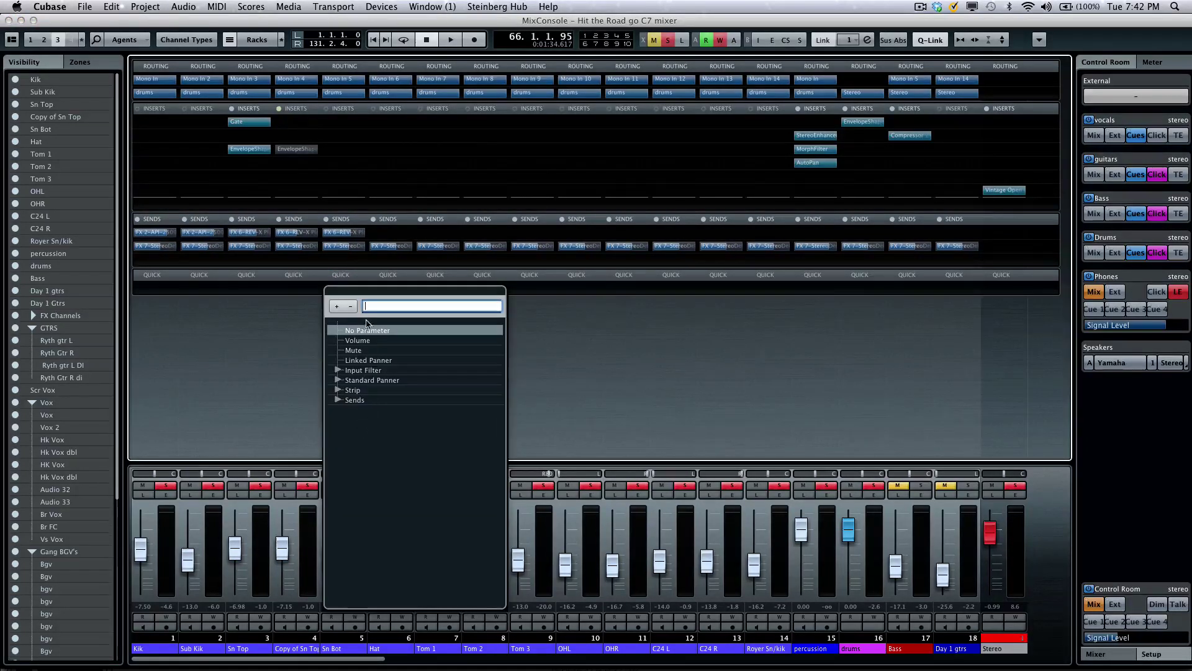
{"action": "left_click", "coordinate": [358, 342]}
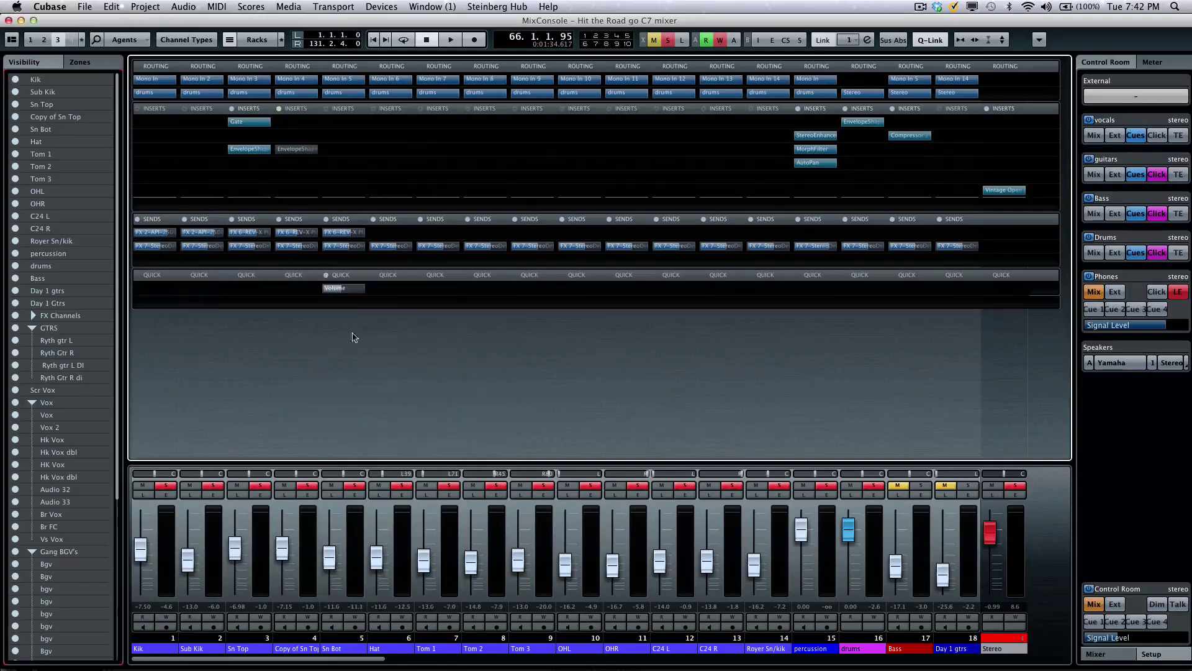
{"action": "left_click", "coordinate": [352, 302]}
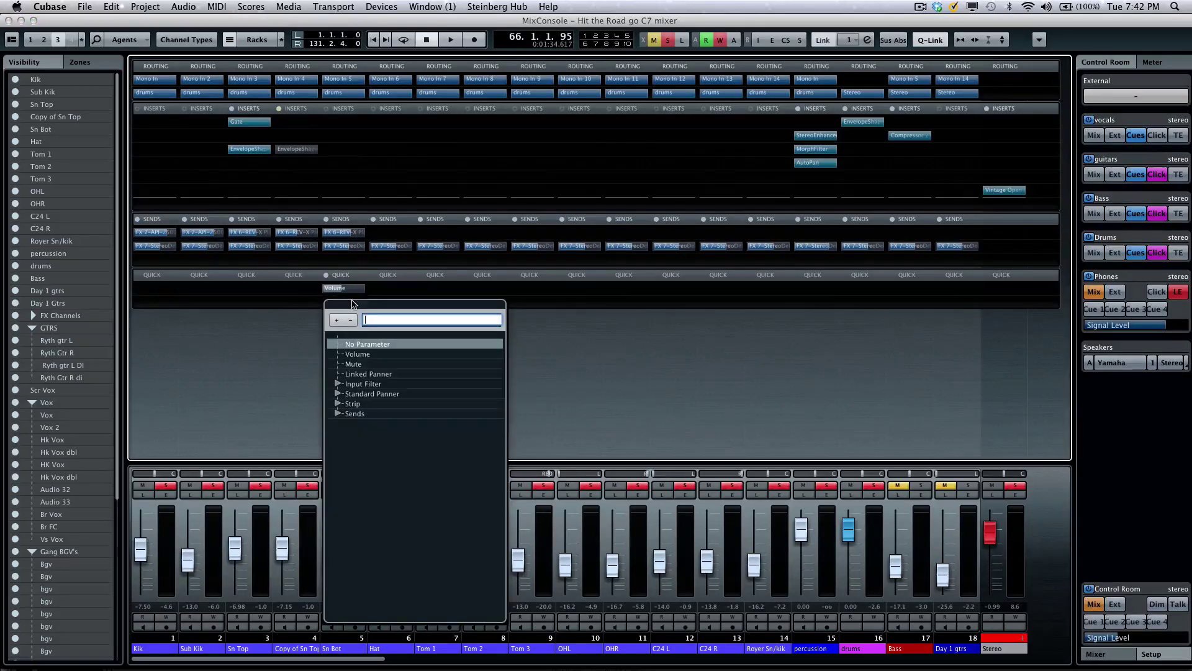
{"action": "left_click", "coordinate": [365, 373]}
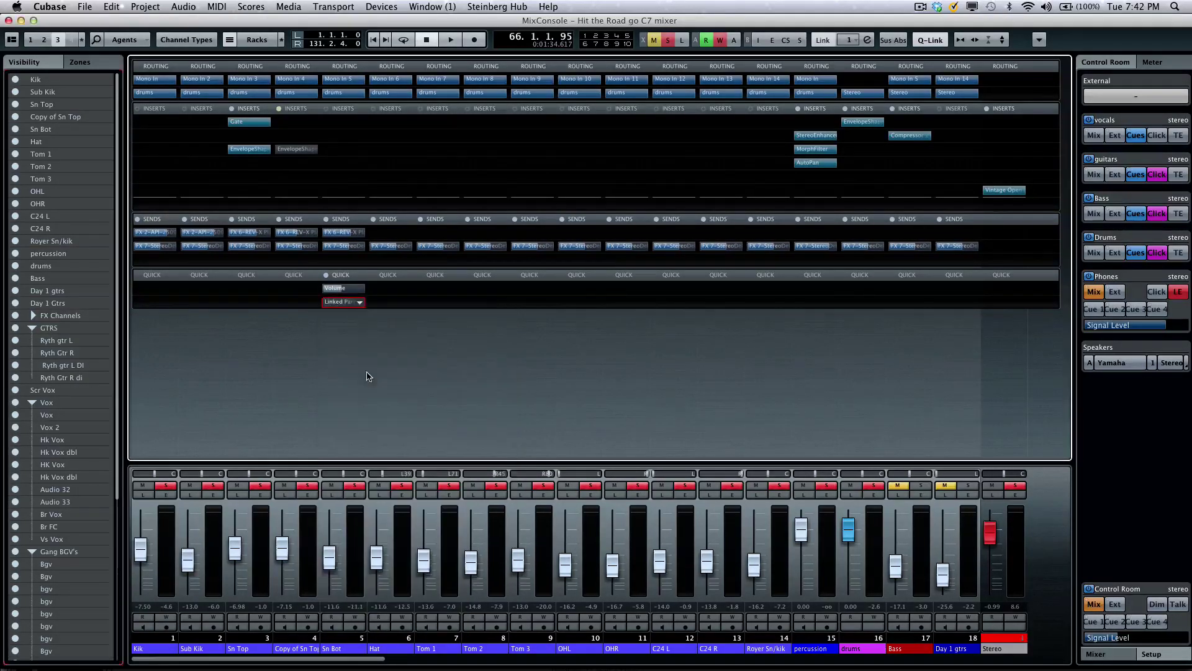
- Assign the send 2 level to the third quick control and lower it to -4.39
{"action": "left_click", "coordinate": [360, 317]}
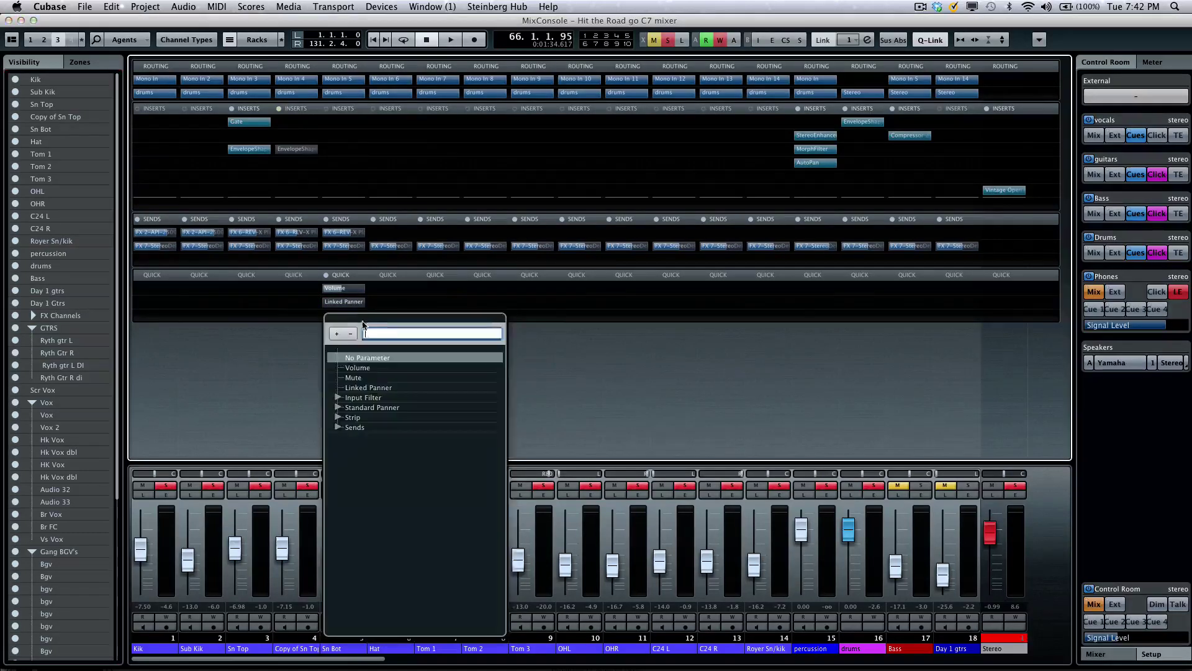
{"action": "left_click", "coordinate": [338, 408]}
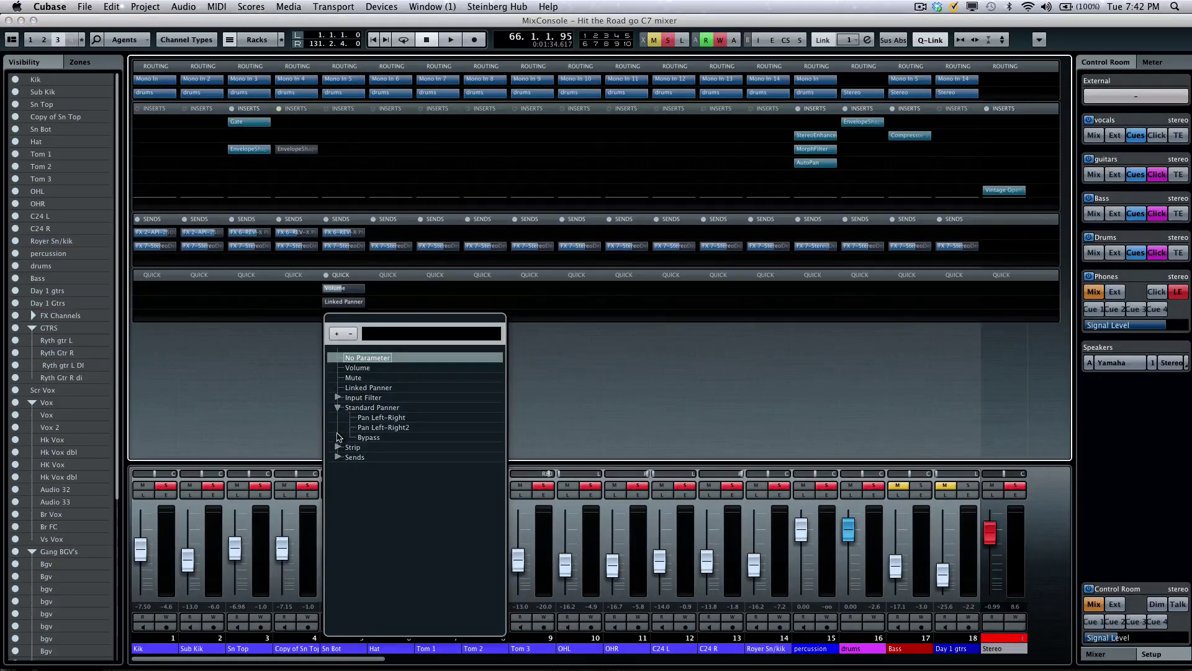
{"action": "left_click", "coordinate": [337, 457]}
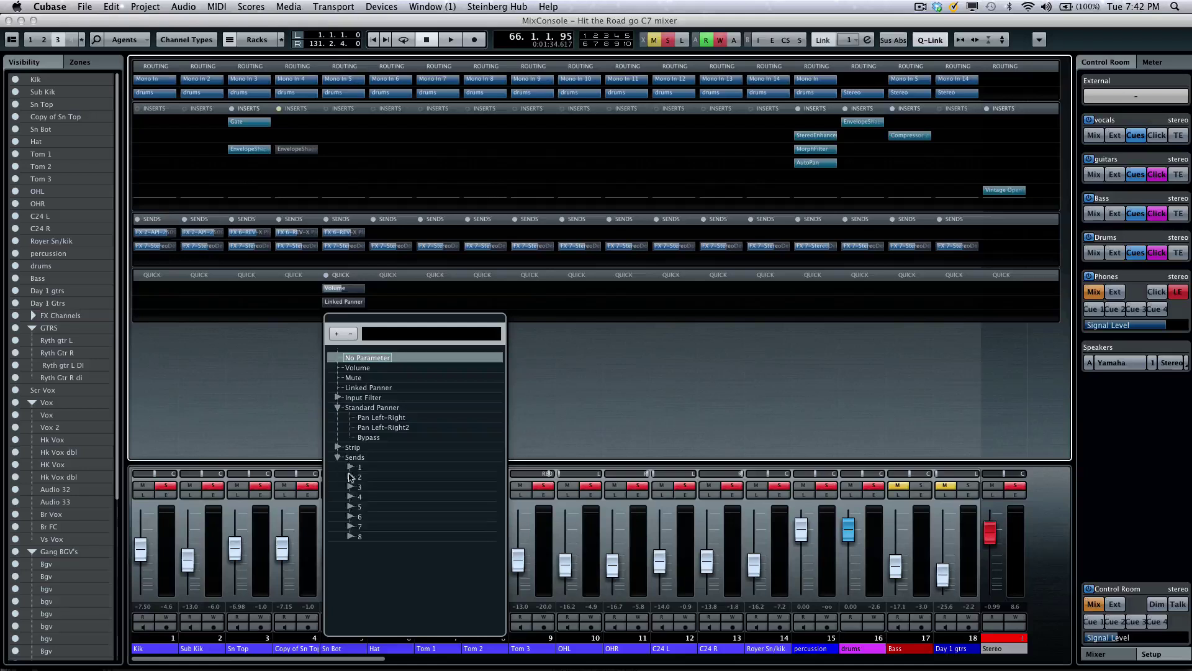
{"action": "left_click", "coordinate": [351, 476]}
{"action": "left_click", "coordinate": [373, 488]}
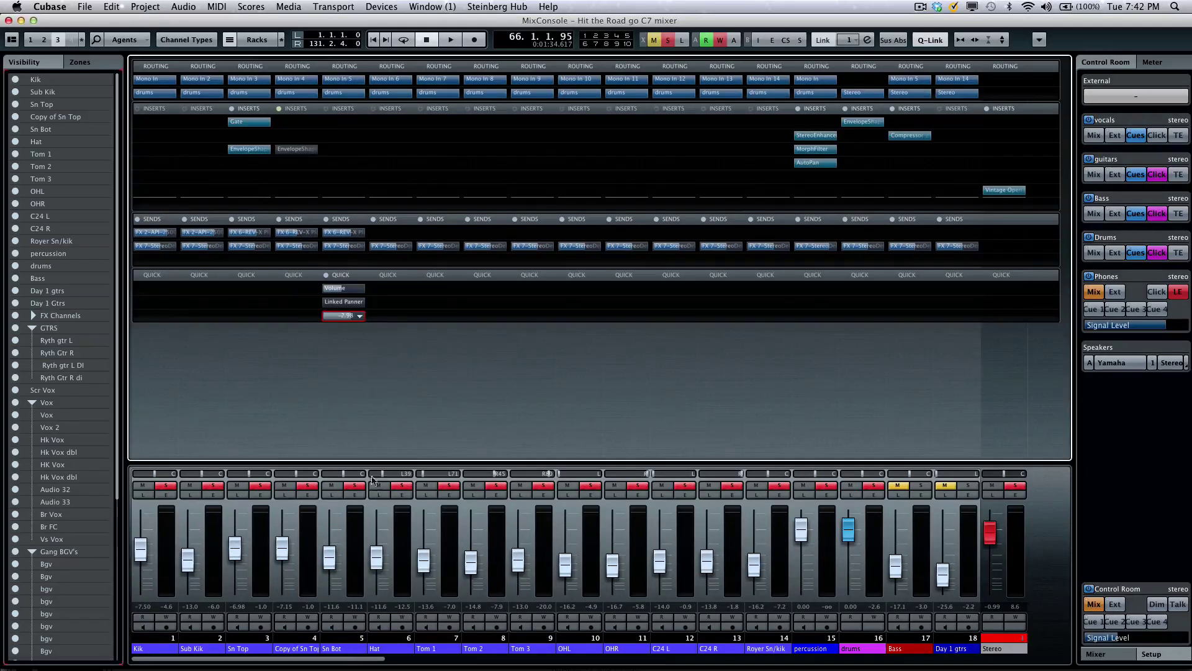
{"action": "left_click_drag", "start_coordinate": [343, 315], "coordinate": [343, 310]}
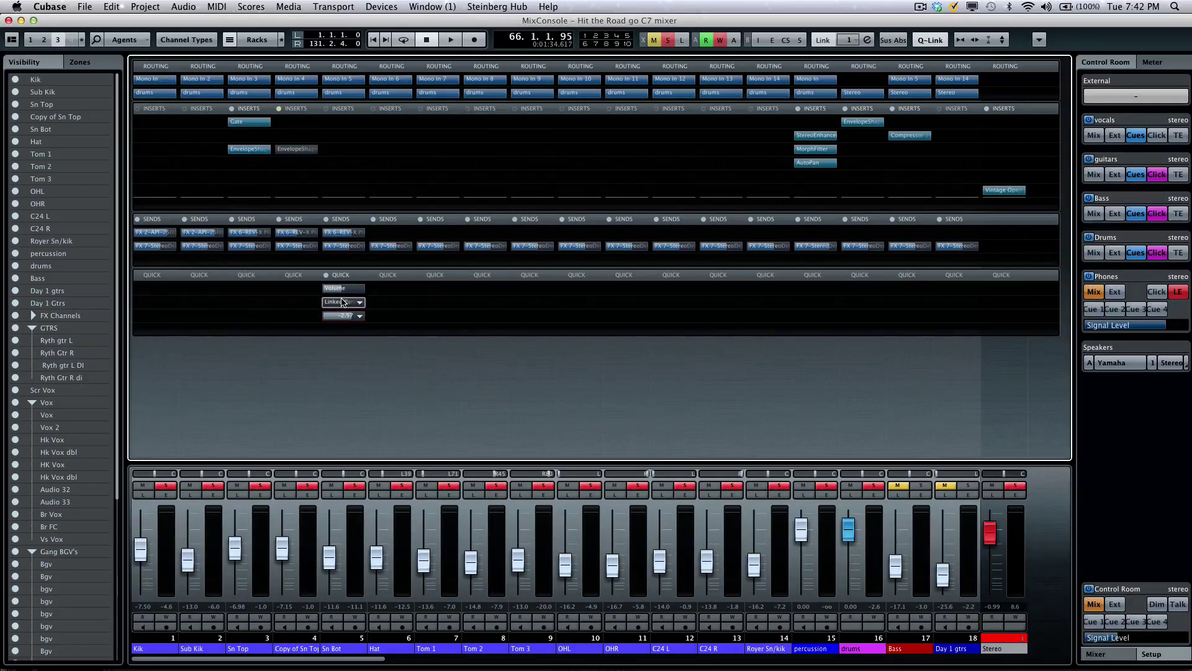
{"action": "mouse_move", "coordinate": [345, 291]}
{"action": "left_click", "coordinate": [267, 494]}
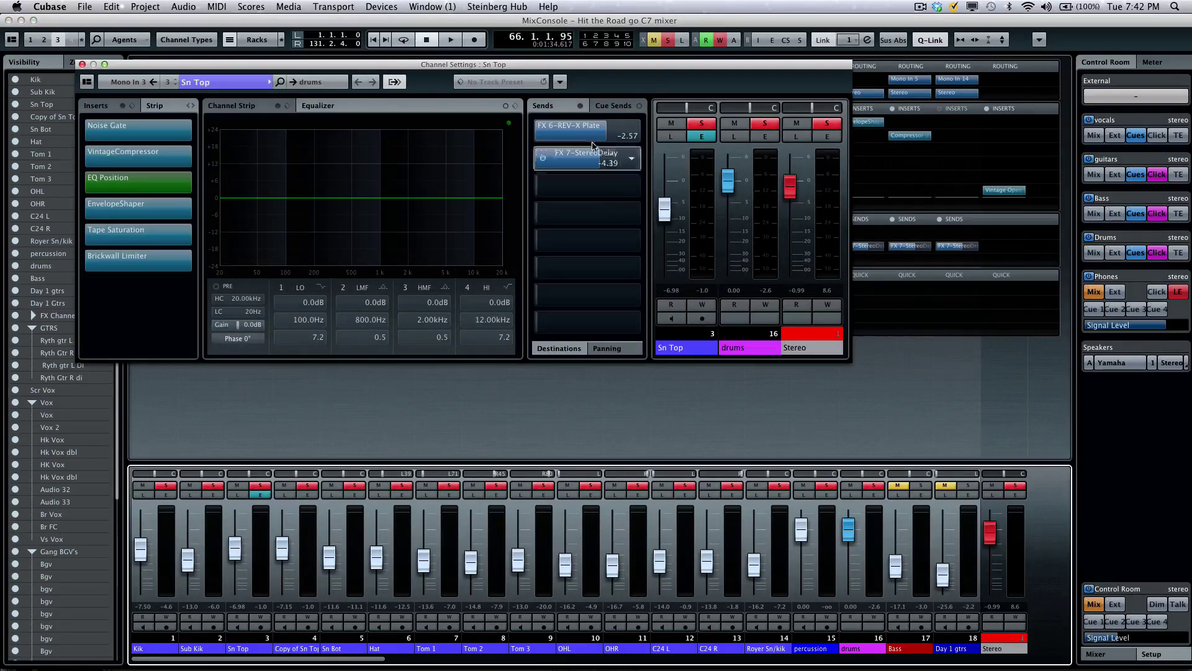
{"action": "left_click", "coordinate": [393, 82]}
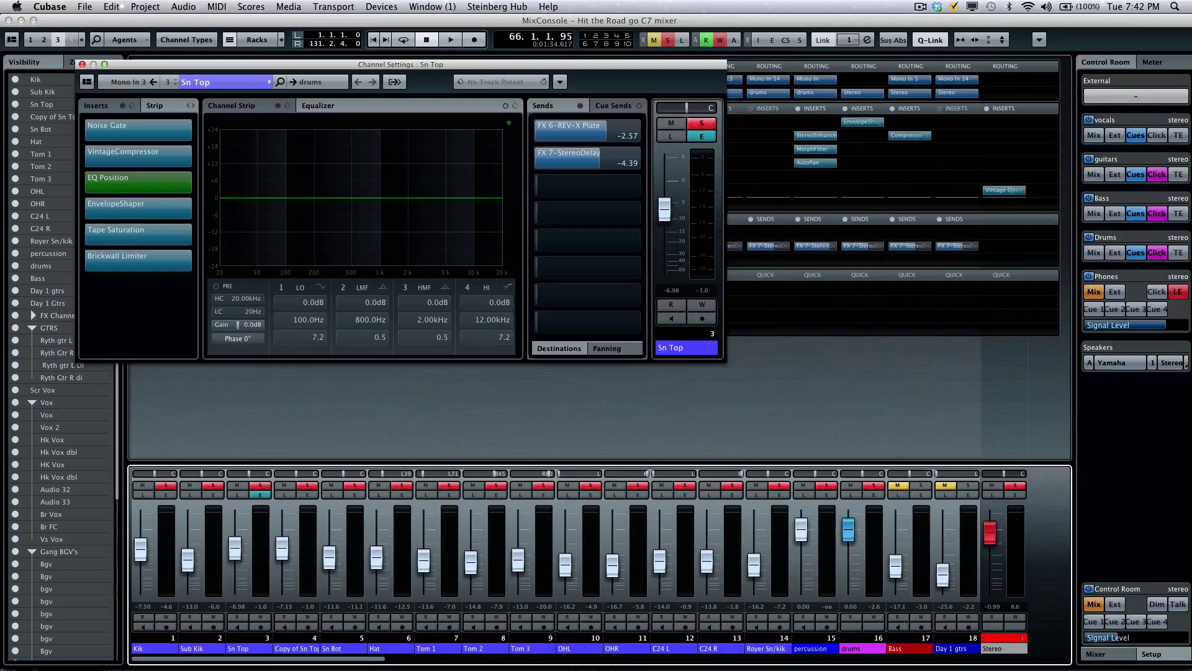
{"action": "left_click", "coordinate": [98, 105]}
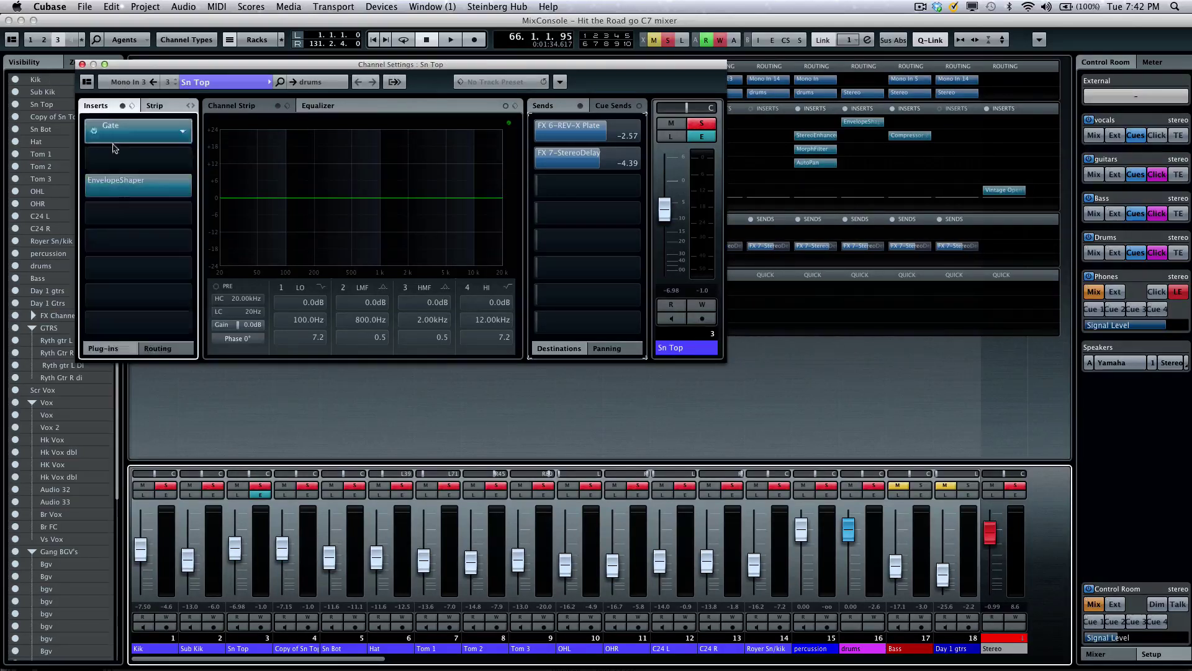
- Turn on Solo Defeat for Sn Top, then mute and unmute it
{"action": "left_click", "coordinate": [709, 123]}
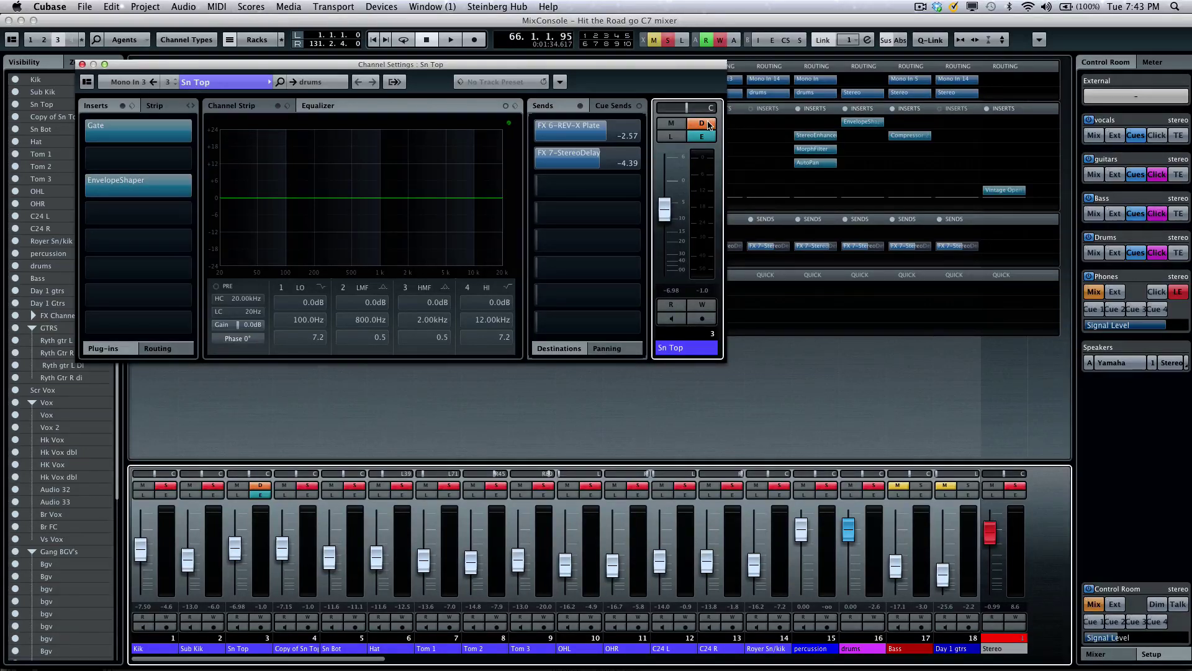
{"action": "left_click", "coordinate": [670, 124]}
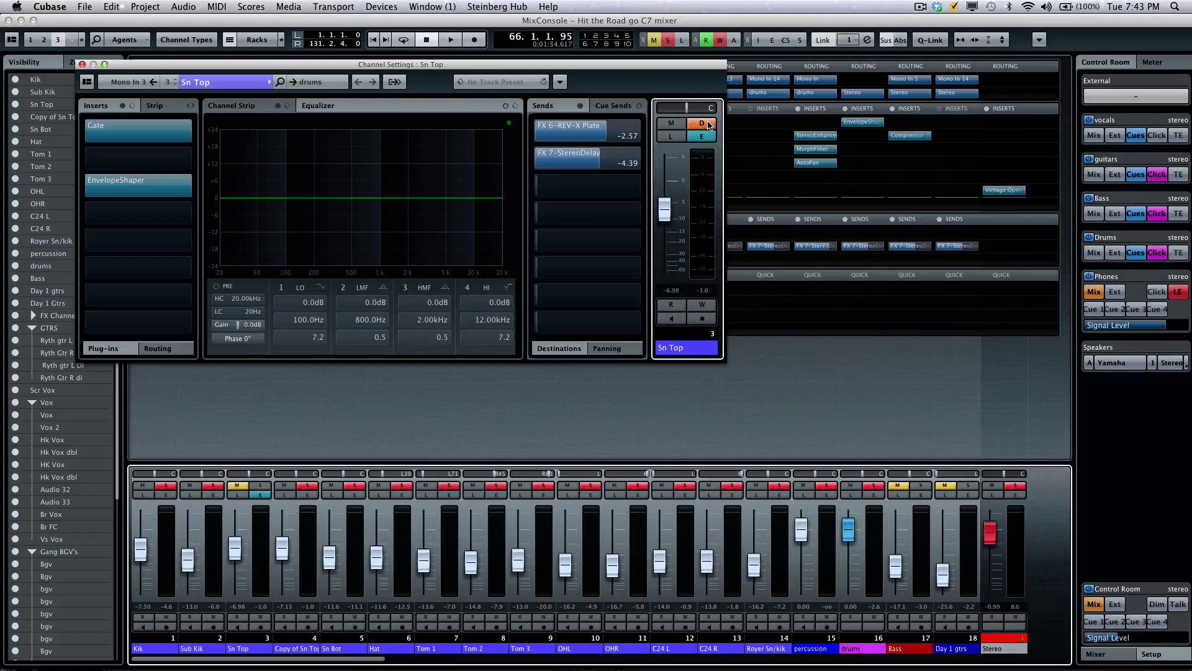
{"action": "left_click", "coordinate": [670, 124]}
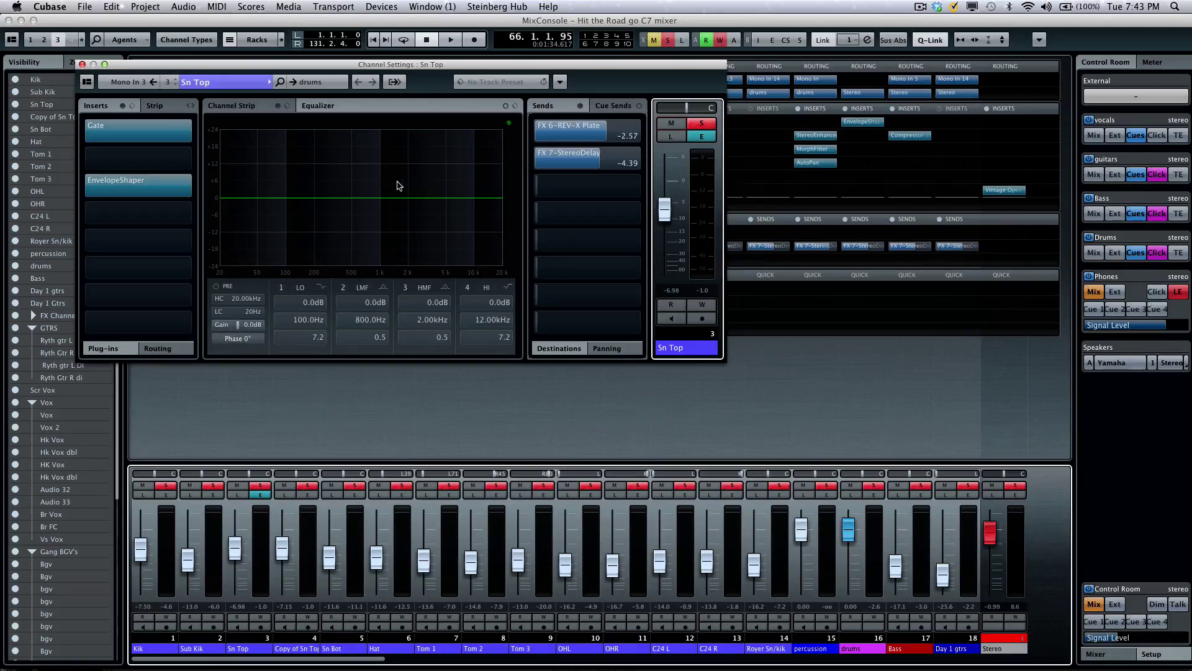
- Boost Sn Top's high-mid EQ band to 5.5 dB at 2.32 kHz during playback
{"action": "key", "text": "space"}
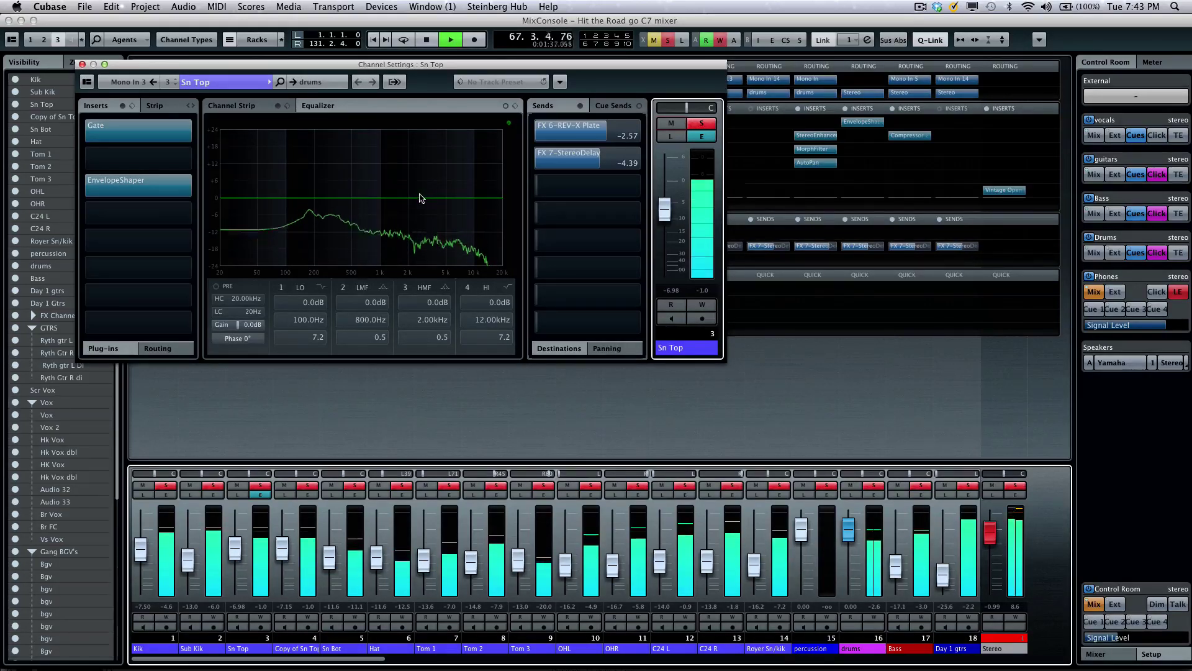
{"action": "left_click_drag", "start_coordinate": [413, 199], "coordinate": [443, 198]}
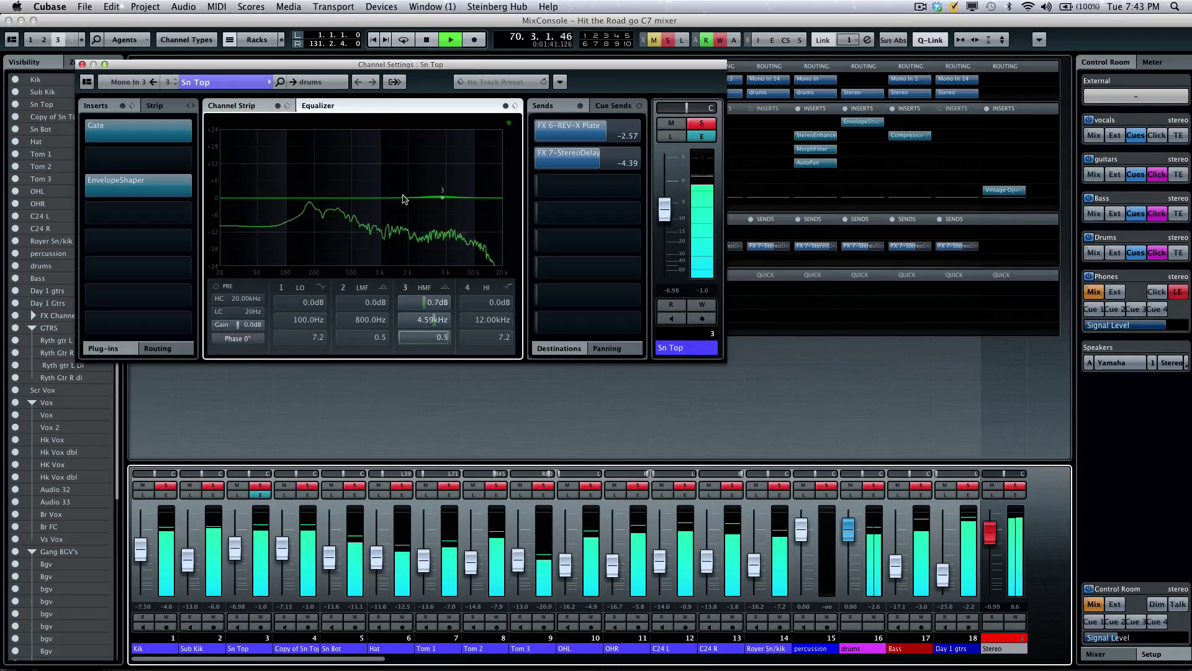
{"action": "key", "text": "space"}
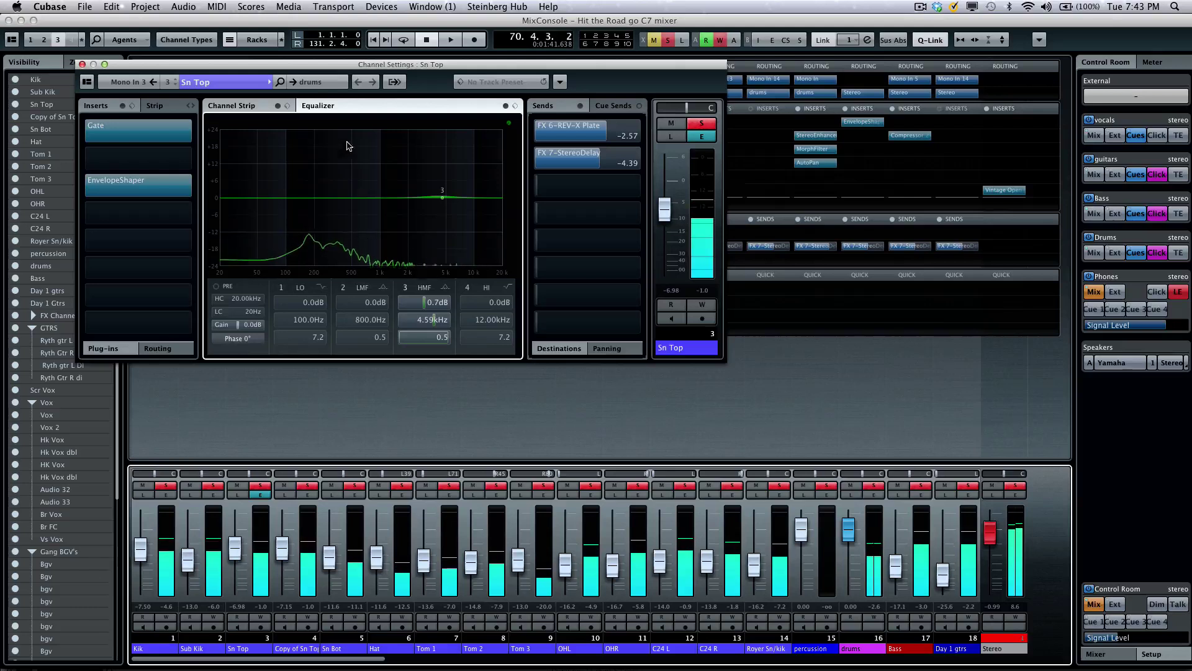
- Adjust the high-mid band in the strip's mini EQ and enable the 4.4 dB low-mid band at 800 Hz
{"action": "left_click", "coordinate": [241, 110]}
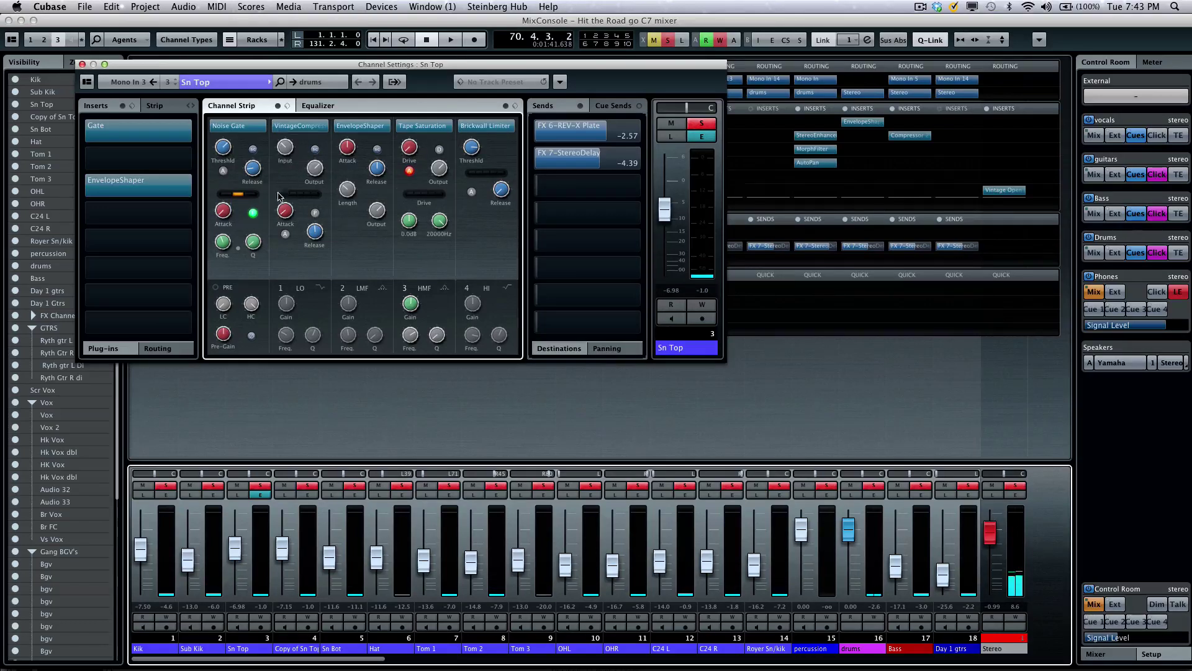
{"action": "left_click", "coordinate": [155, 107]}
{"action": "mouse_move", "coordinate": [168, 314]}
{"action": "left_mouse_down"}
{"action": "mouse_move", "coordinate": [163, 298]}
{"action": "mouse_move", "coordinate": [158, 307]}
{"action": "left_mouse_up"}
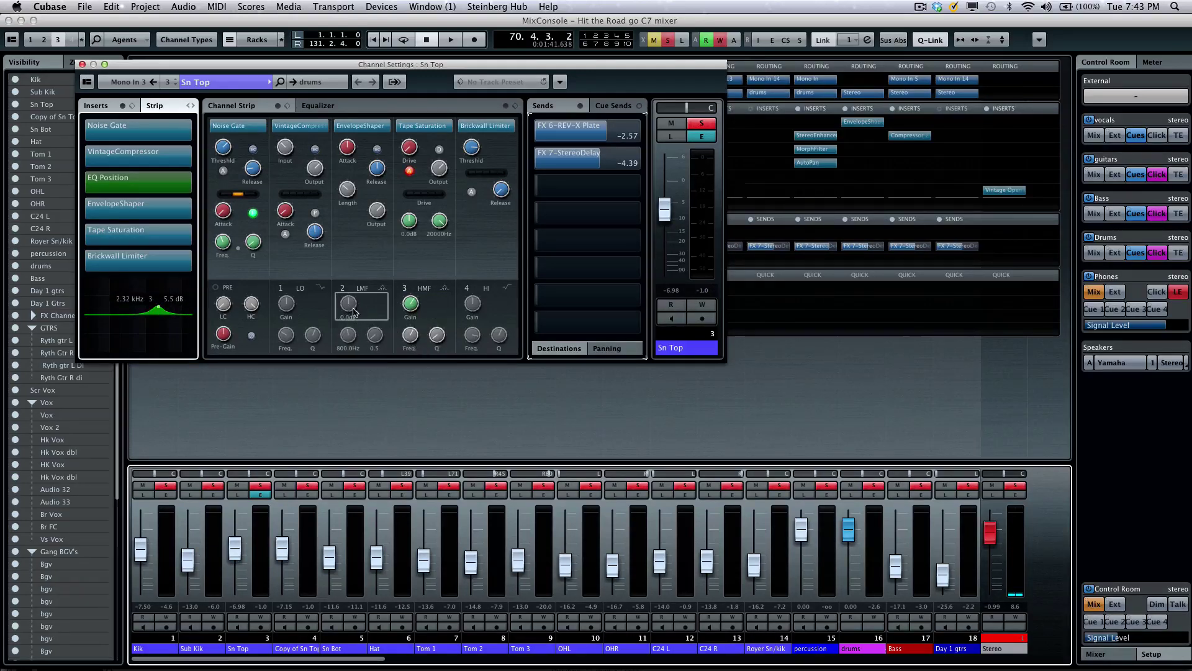
{"action": "left_click", "coordinate": [336, 295]}
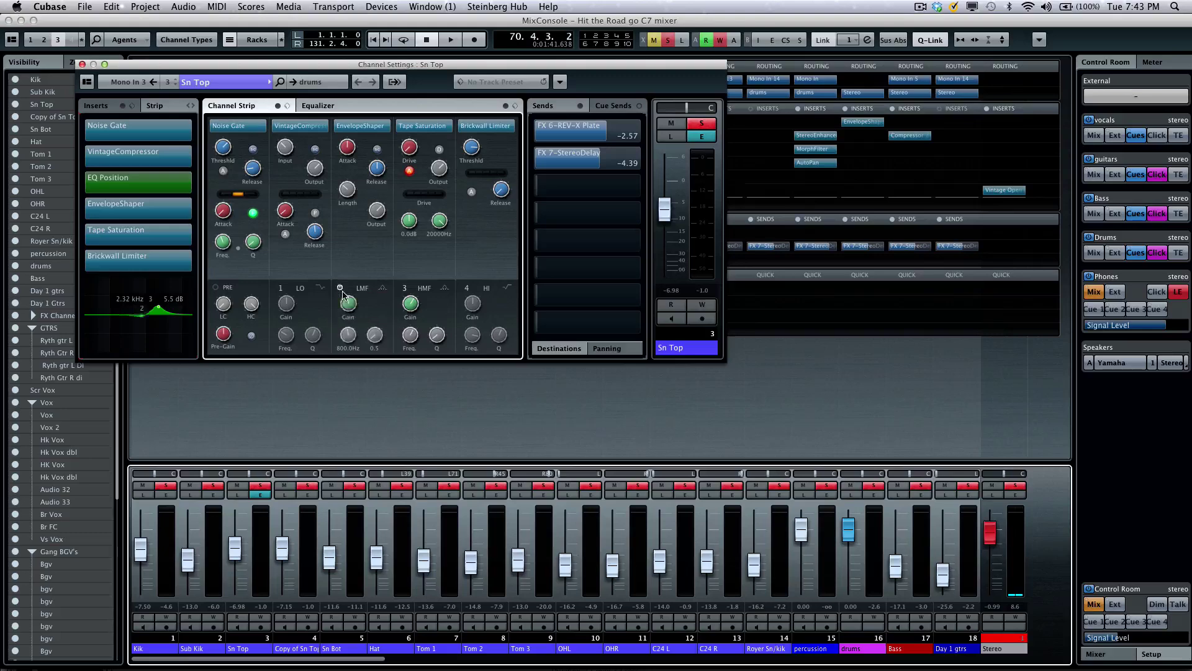
{"action": "left_click", "coordinate": [339, 288]}
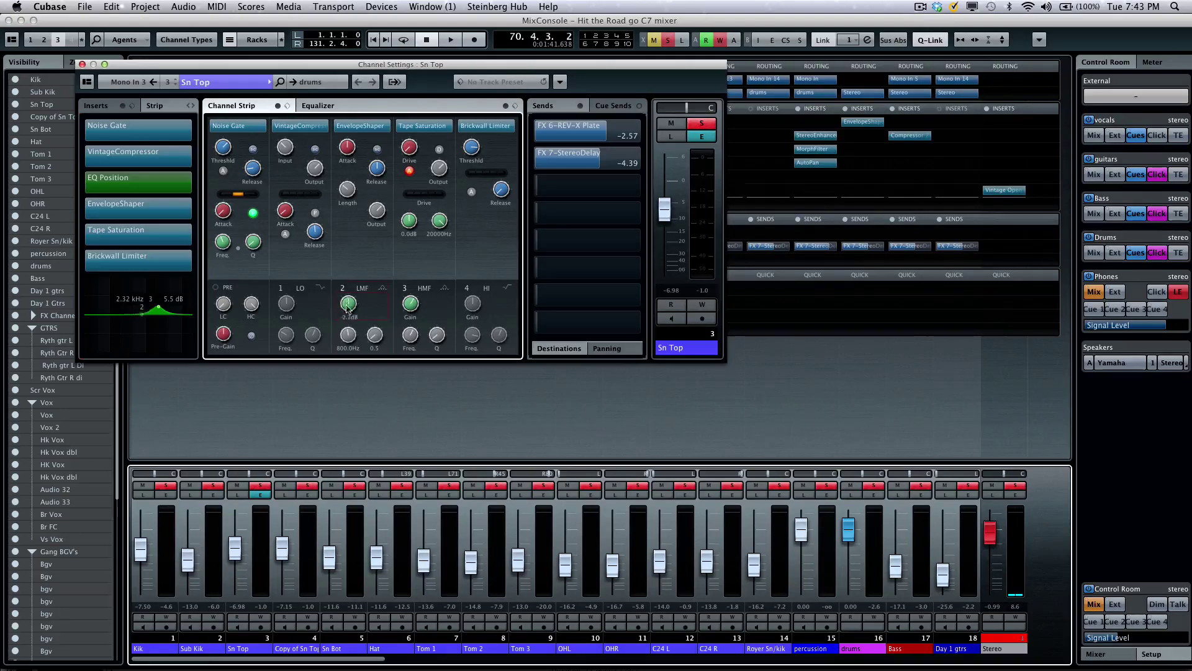
{"action": "left_click", "coordinate": [340, 110]}
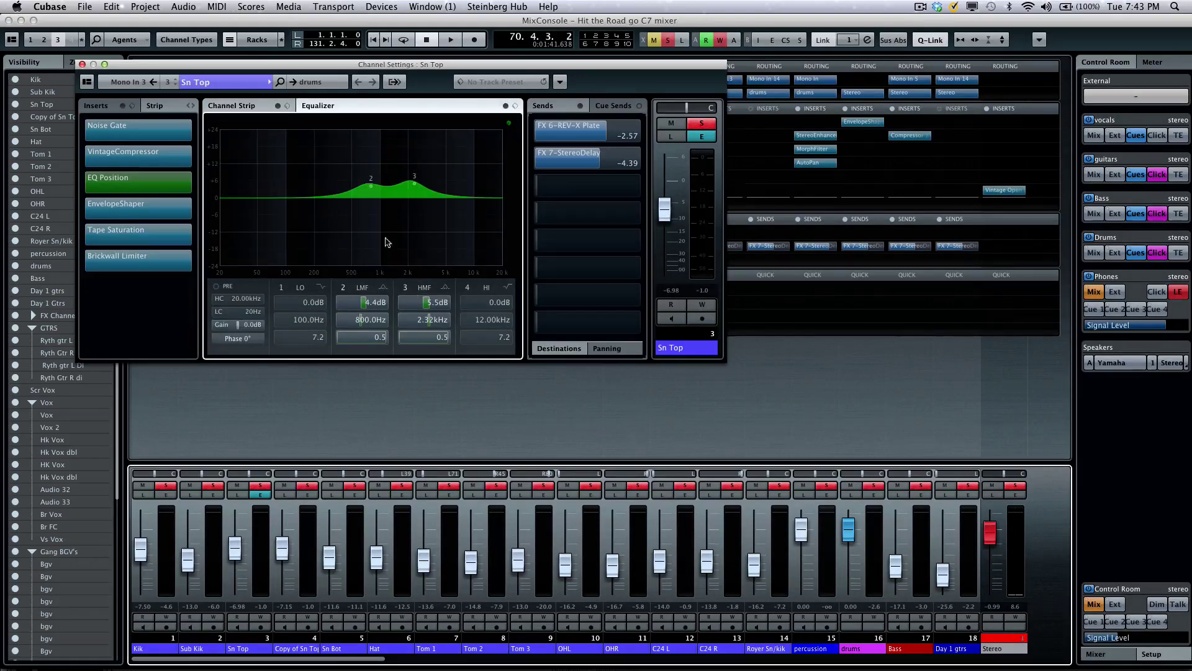
- Move Noise Gate after the EQ and EnvelopeShaper ahead of it in Sn Top's strip order
{"action": "left_click", "coordinate": [99, 107]}
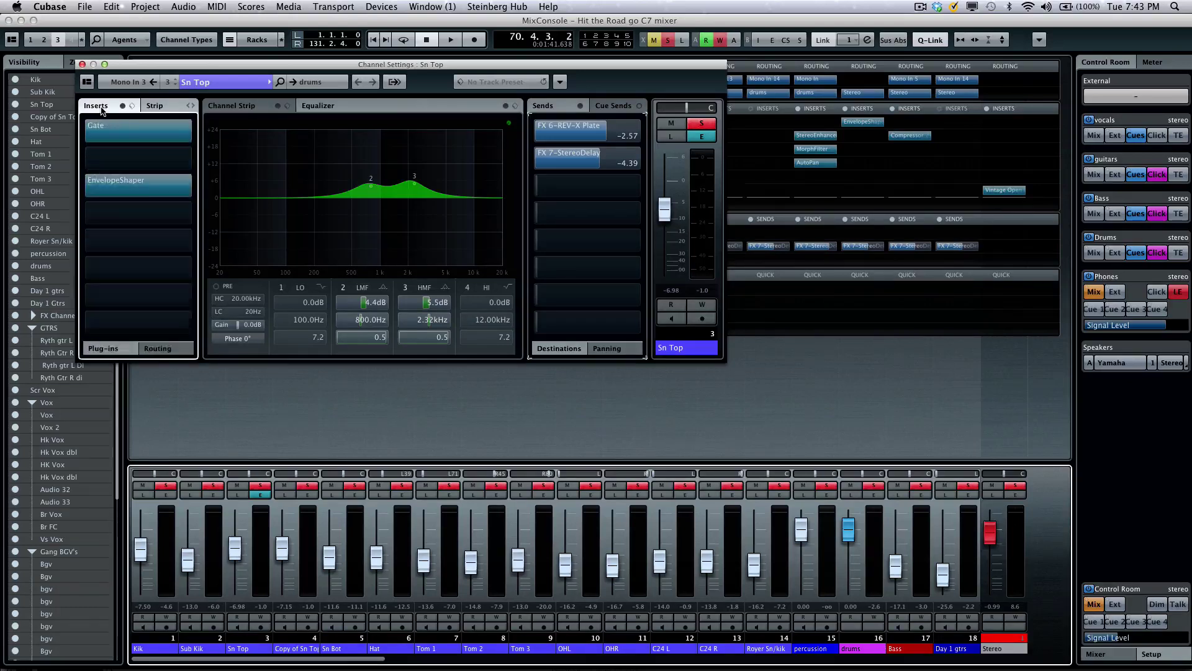
{"action": "left_click", "coordinate": [157, 107]}
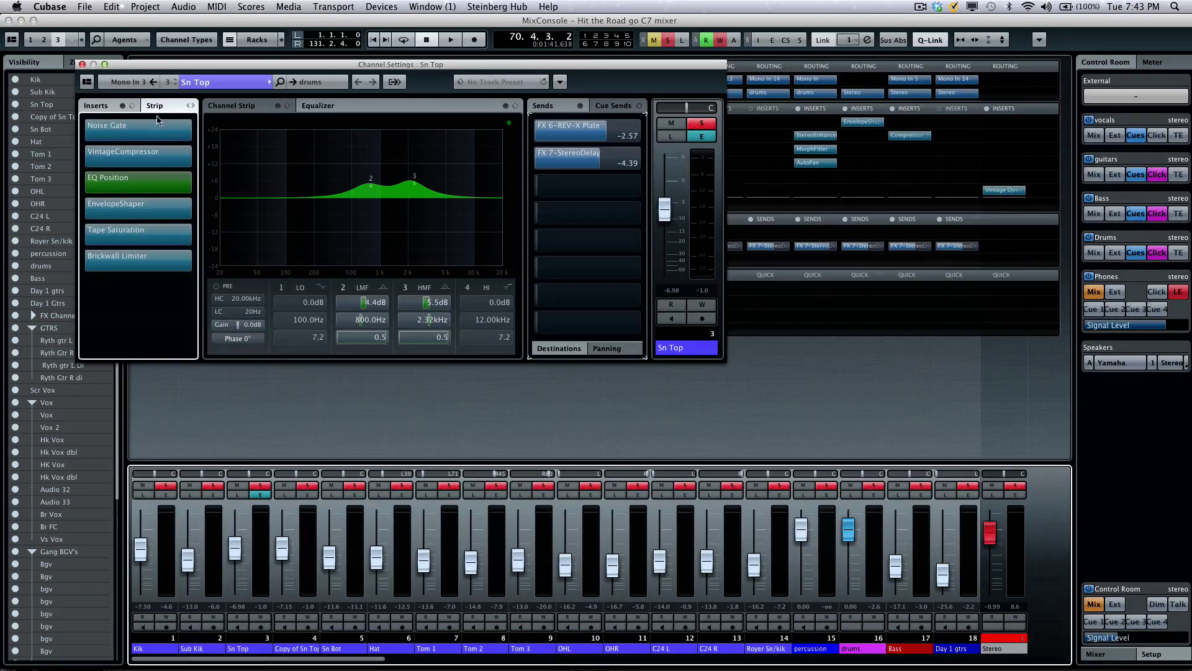
{"action": "left_click_drag", "start_coordinate": [149, 136], "coordinate": [142, 181]}
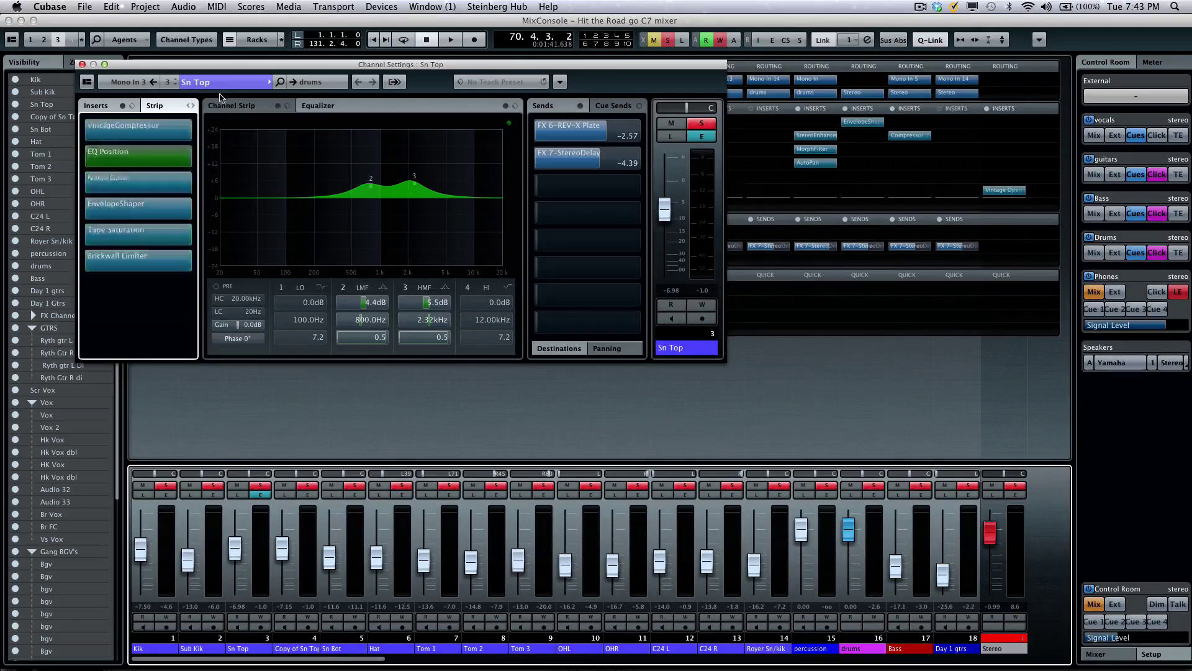
{"action": "left_click", "coordinate": [233, 105]}
{"action": "left_click_drag", "start_coordinate": [158, 206], "coordinate": [132, 163]}
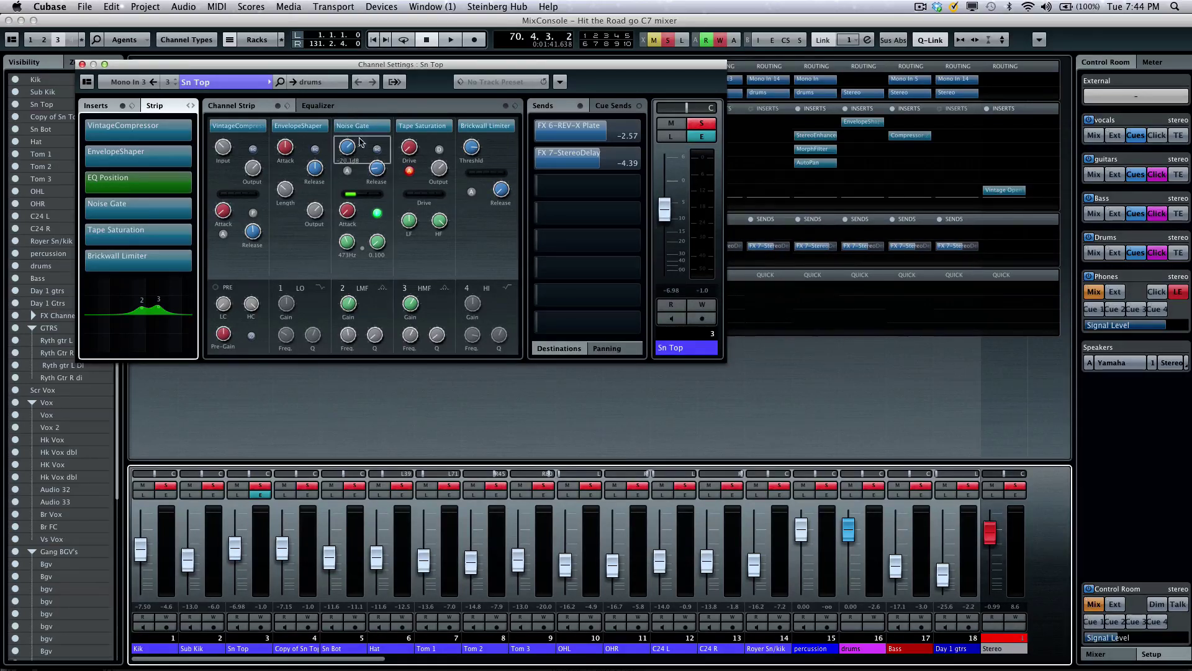
- Show the output chain and switch the channel settings to the Bass channel
{"action": "left_click", "coordinate": [395, 82]}
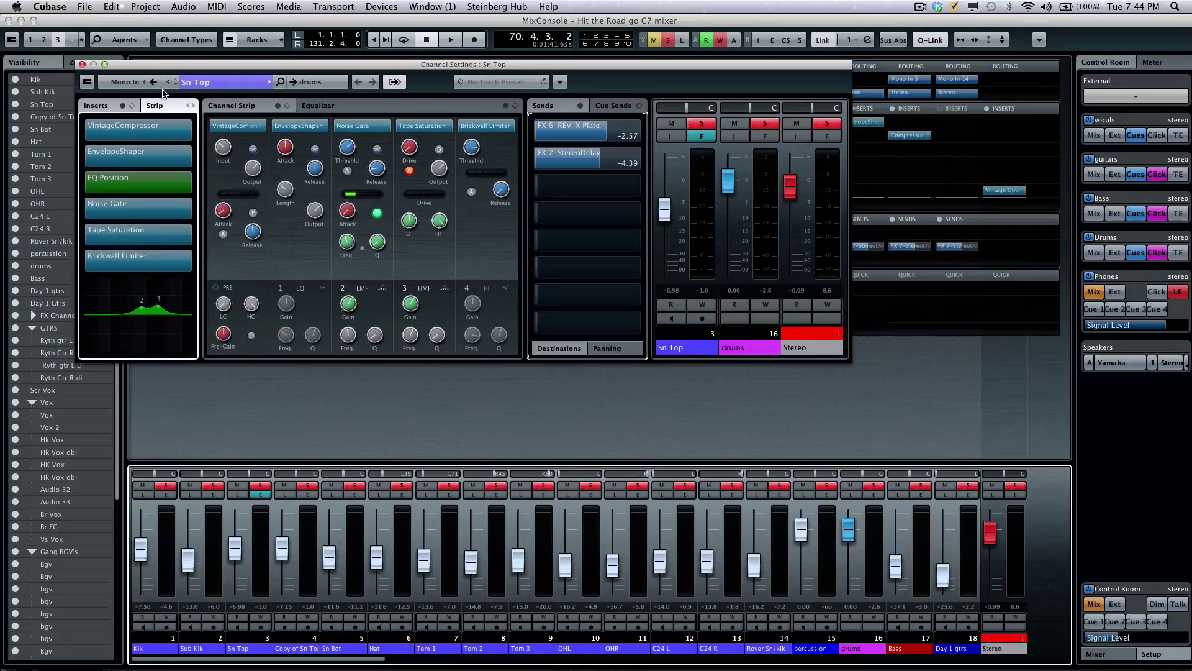
{"action": "left_click", "coordinate": [280, 82]}
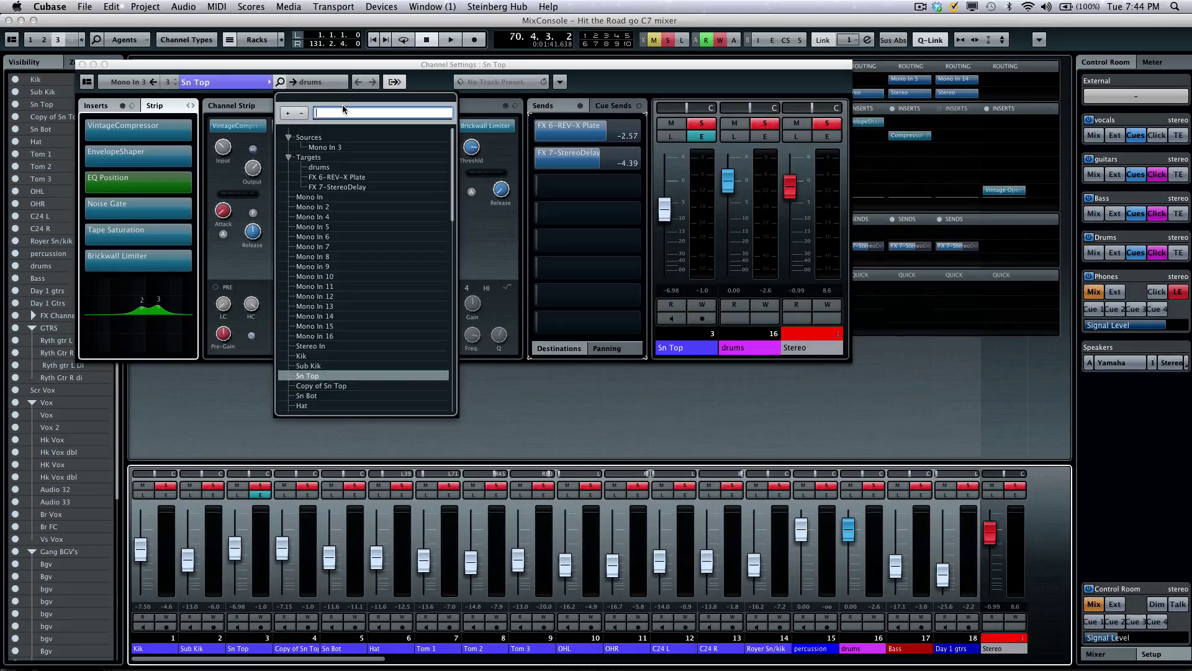
{"action": "type", "text": "ba"}
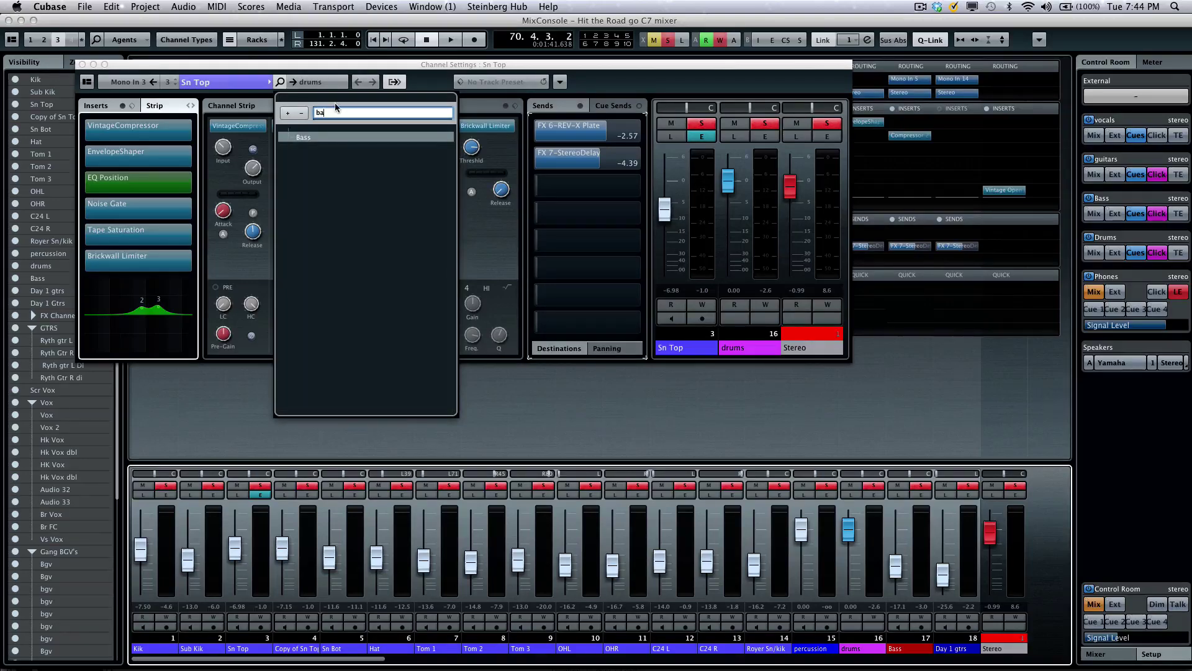
{"action": "key", "text": "Return"}
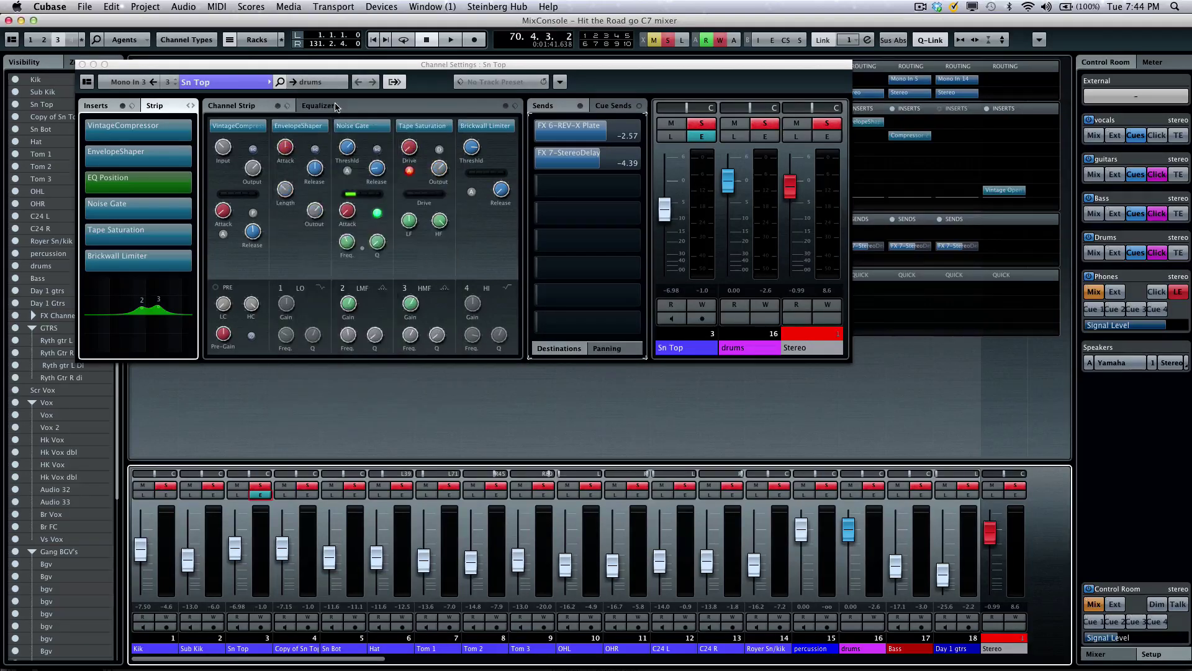
- Switch the channel settings to the Solo Gtr channel by searching 'solo'
{"action": "left_click", "coordinate": [280, 83]}
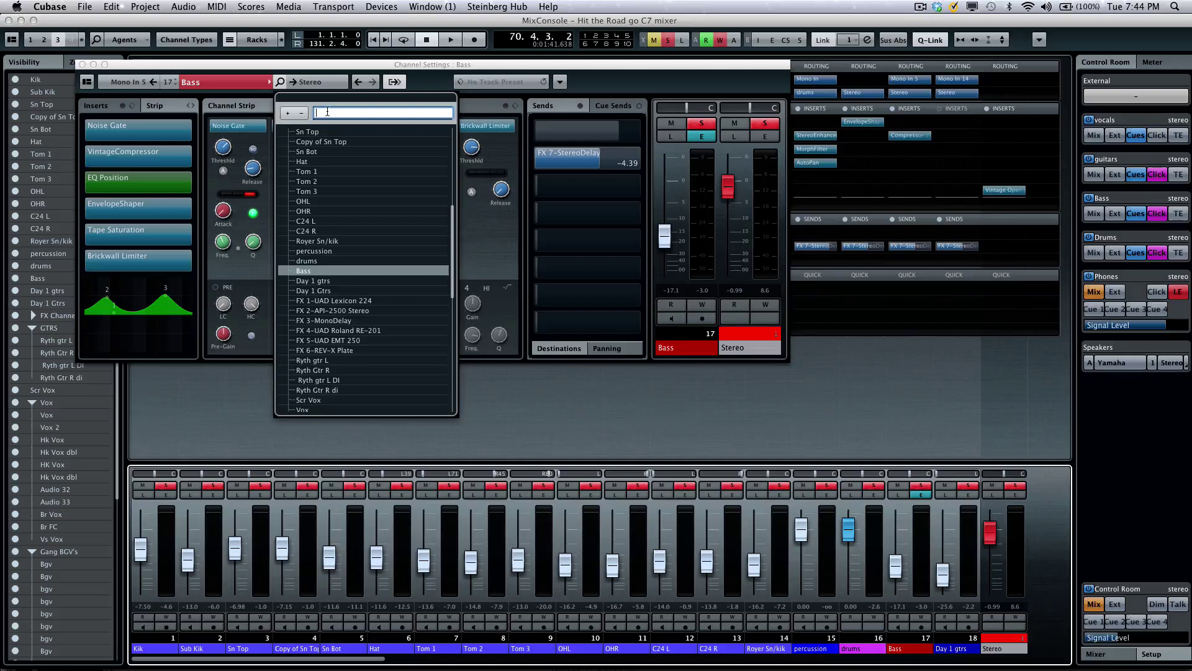
{"action": "type", "text": "solo"}
{"action": "key", "text": "Return"}
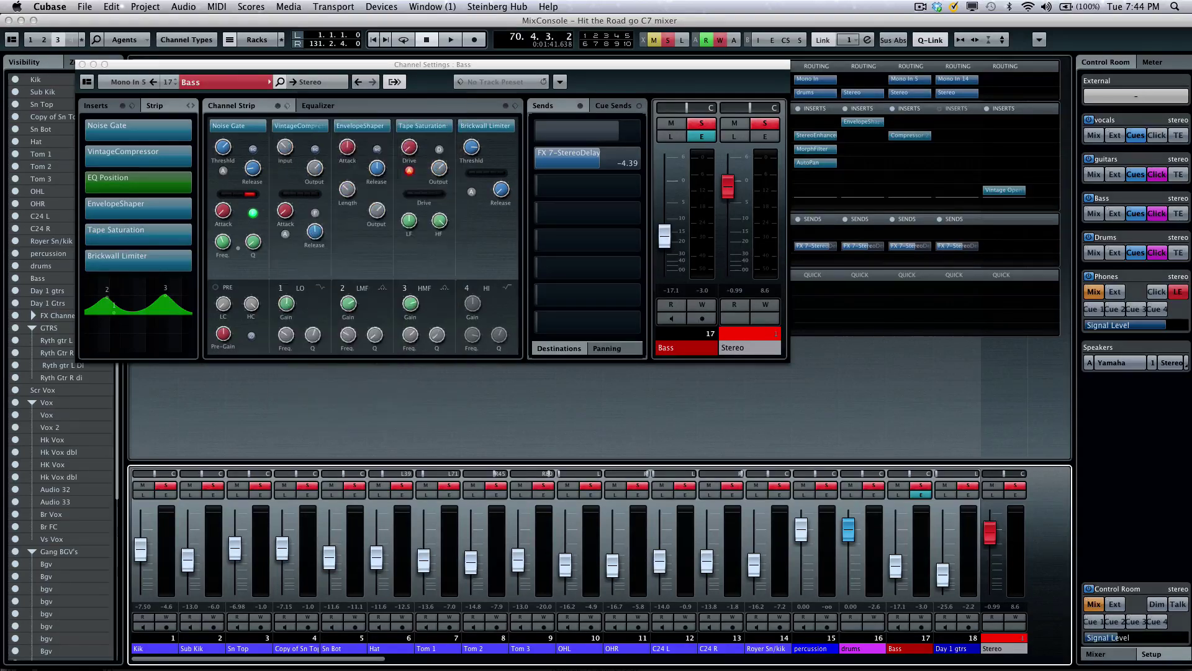